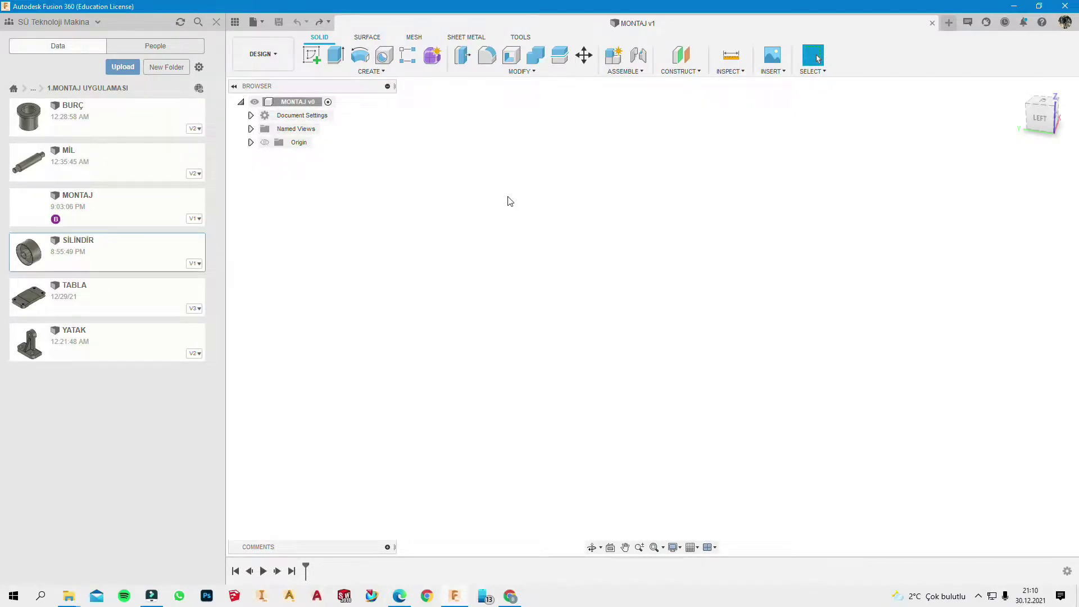
Step: Close the old MONTAJ design and delete it from the project
click(932, 23)
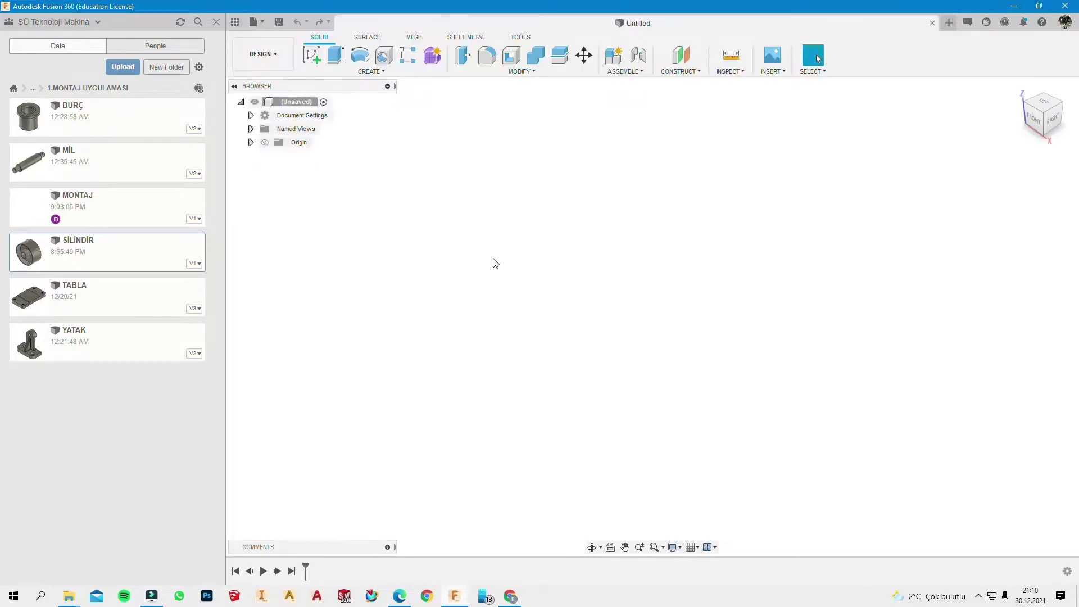
right_click(155, 212)
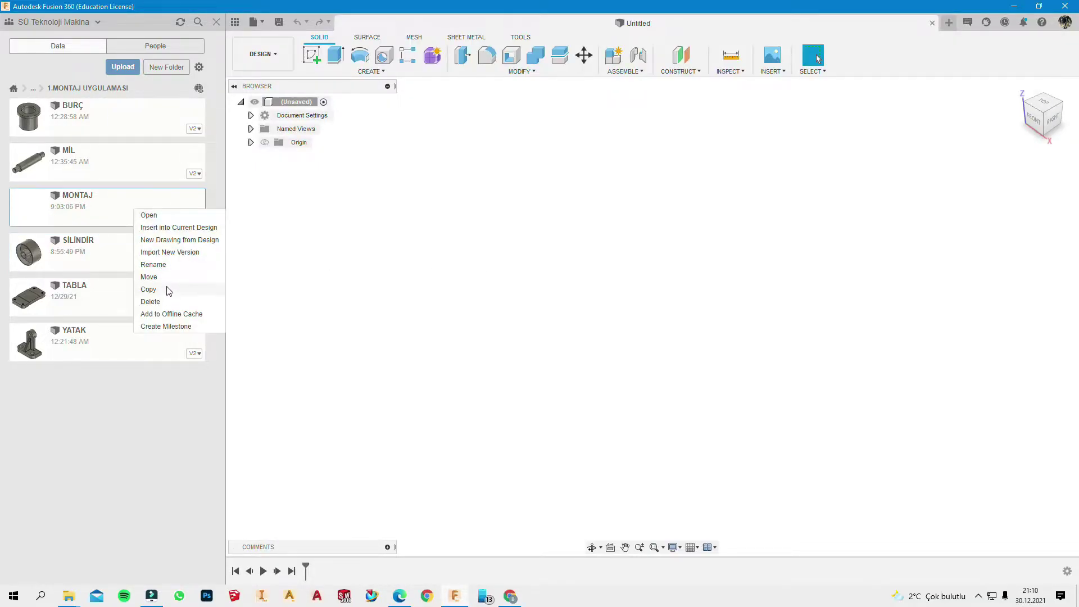
click(150, 301)
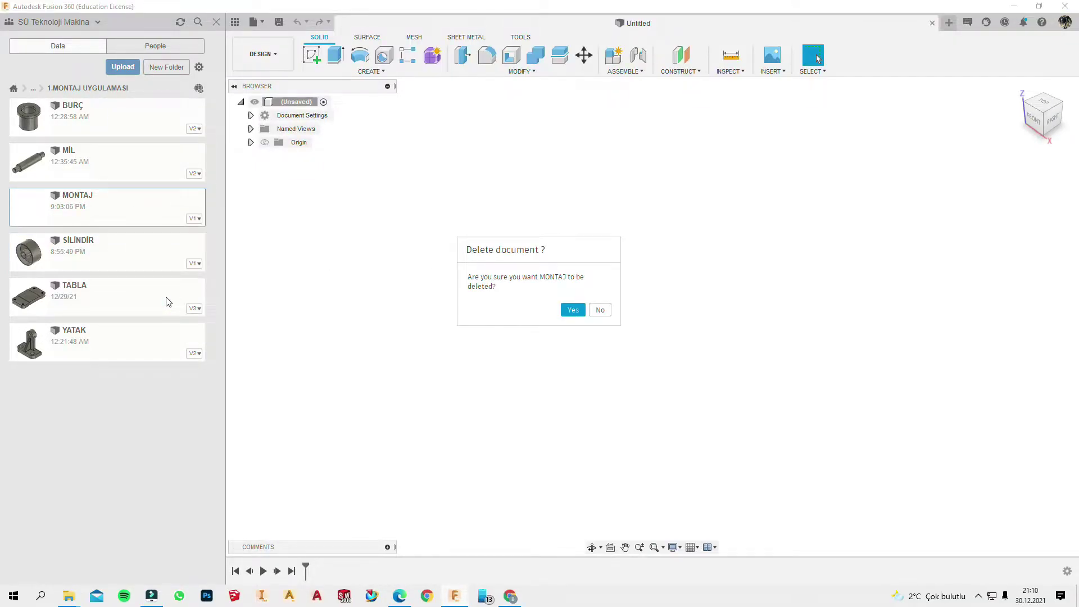
key(Return)
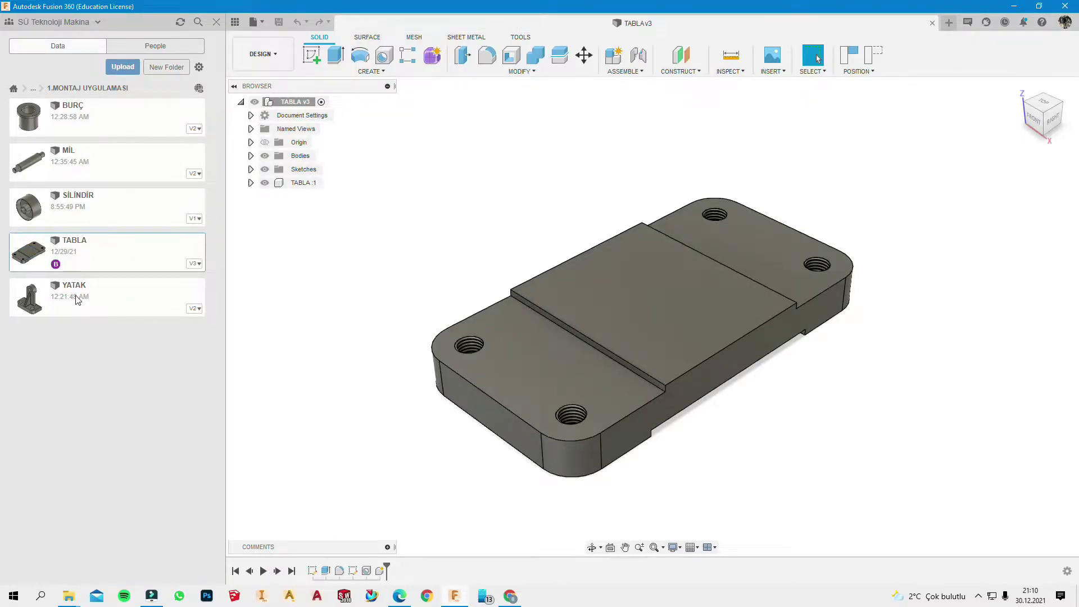
Step: Close TABLA without saving and save the new empty design as MONTAJ
double_click(77, 298)
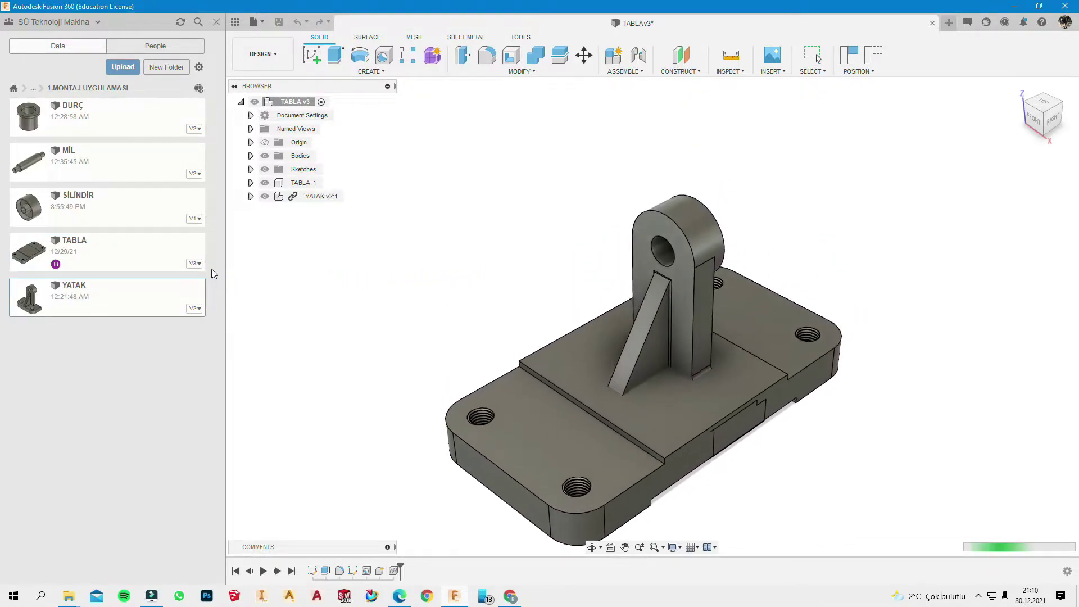
key(Return)
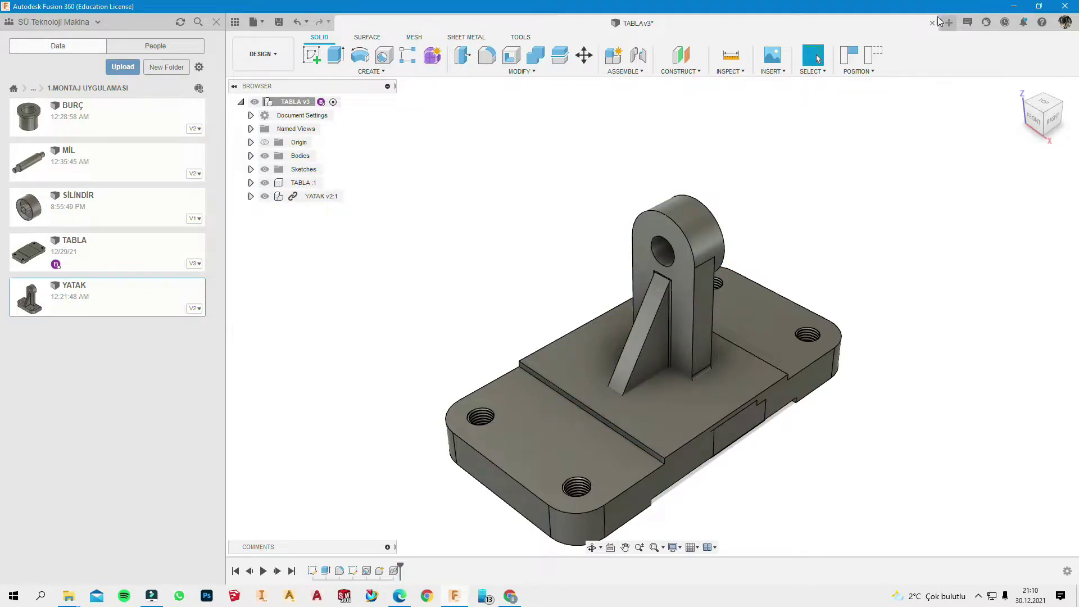
click(933, 22)
click(536, 311)
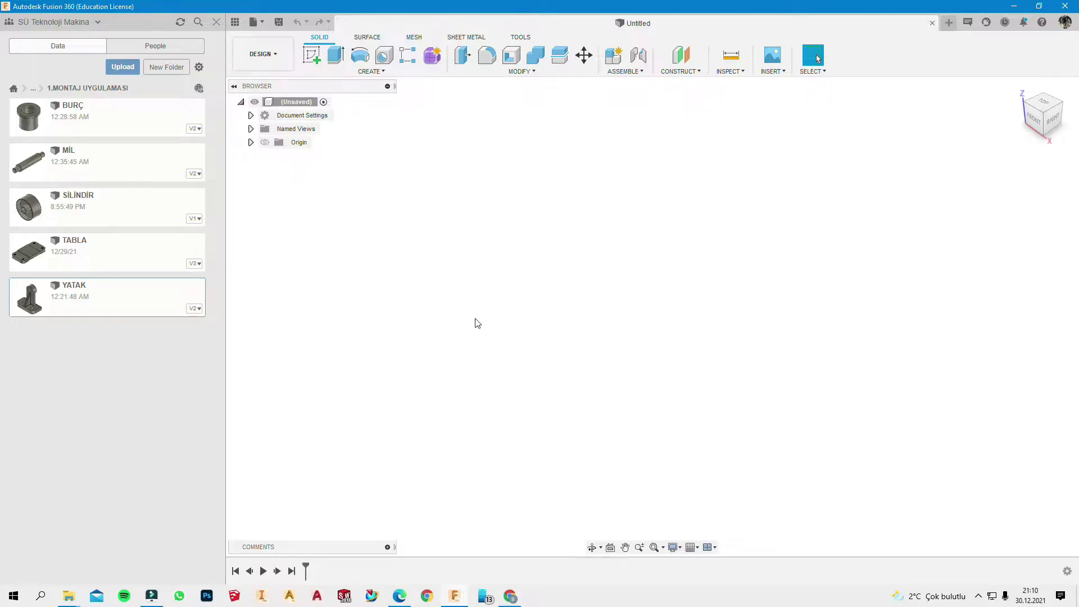
key(ctrl+s)
text(MONTAJ)
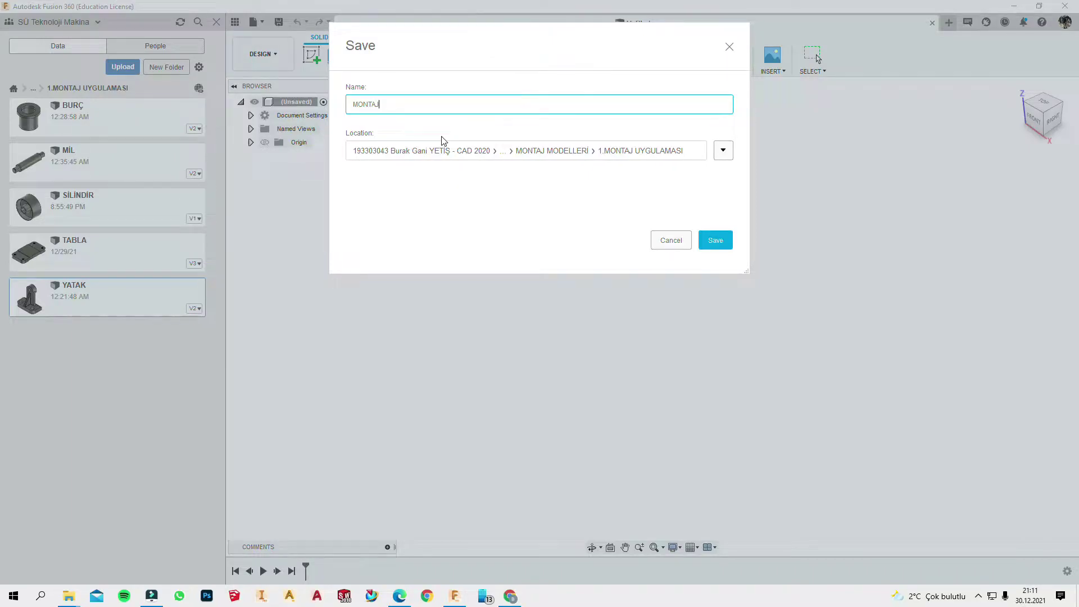
key(Return)
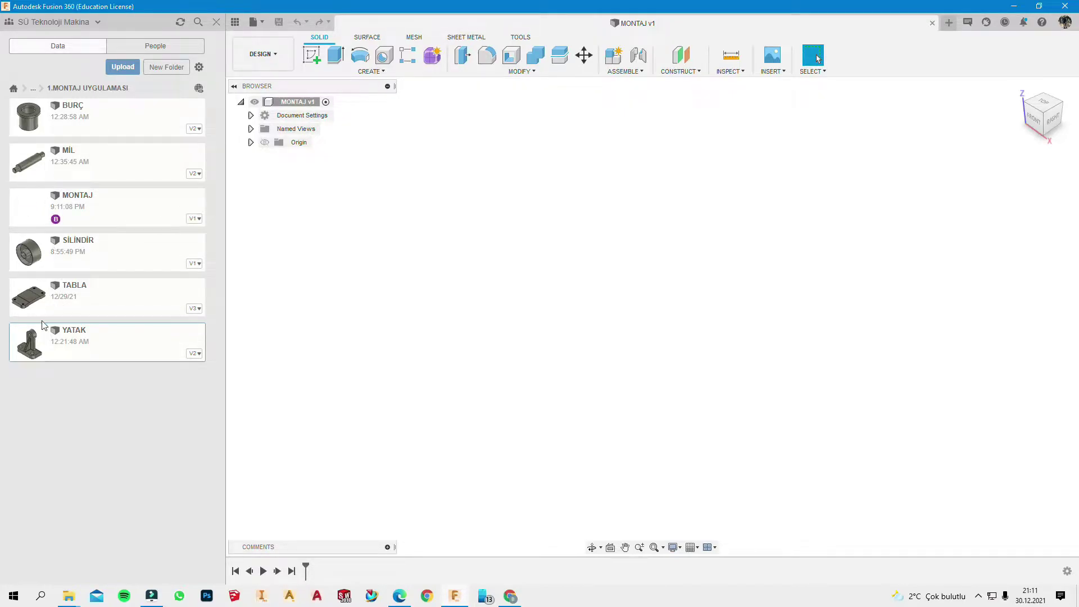
Step: Insert the TABLA base plate into MONTAJ at its default placement
drag(65, 290, 439, 306)
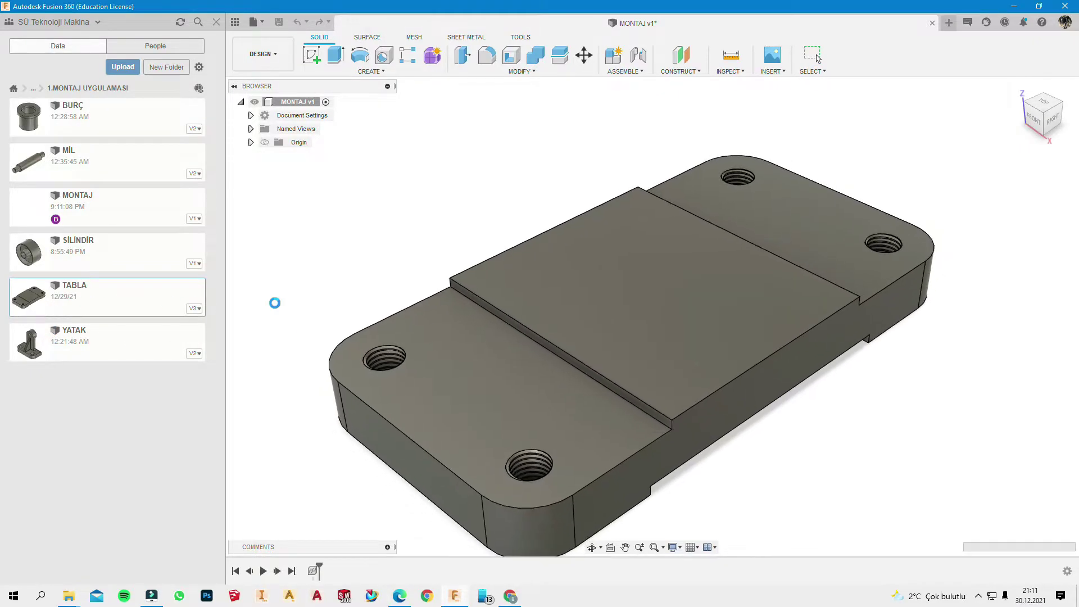
click(1013, 358)
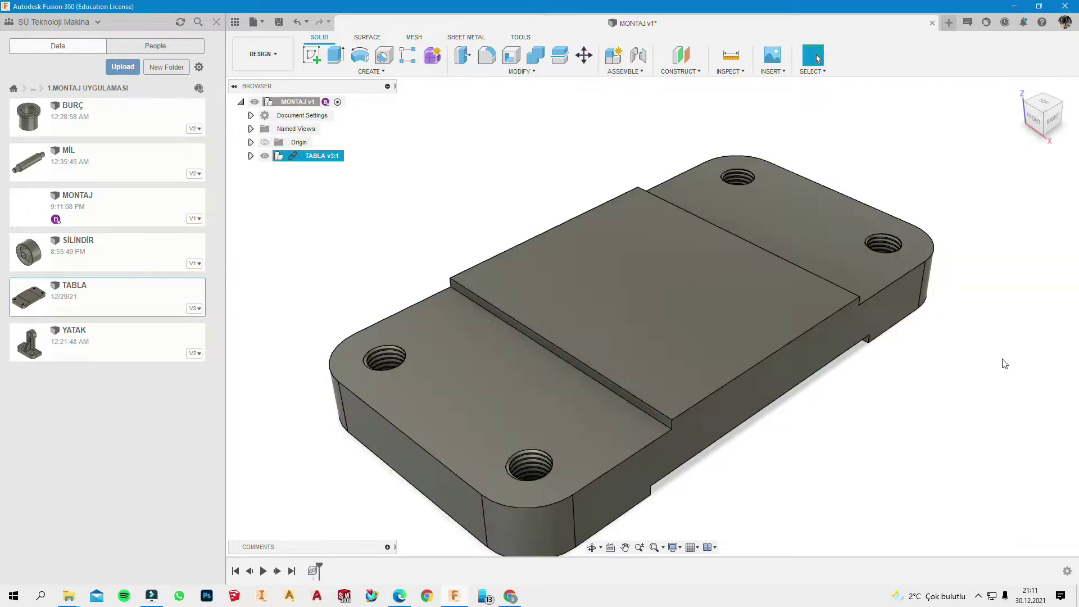
scroll(759, 363, down, 3)
scroll(759, 364, down, 2)
scroll(824, 401, up, 3)
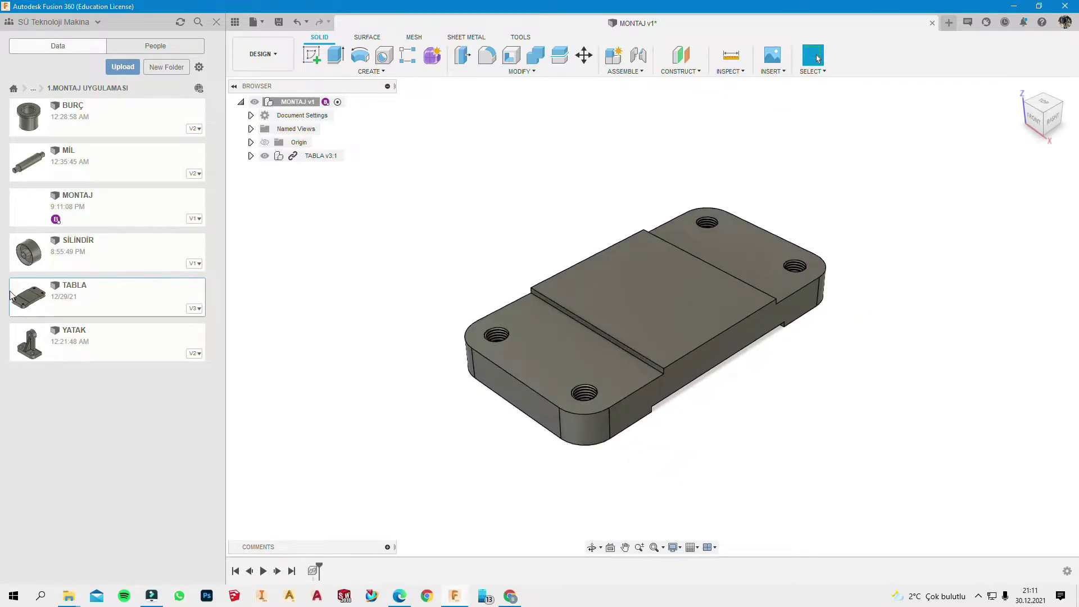
scroll(498, 205, up, 1)
scroll(518, 236, up, 2)
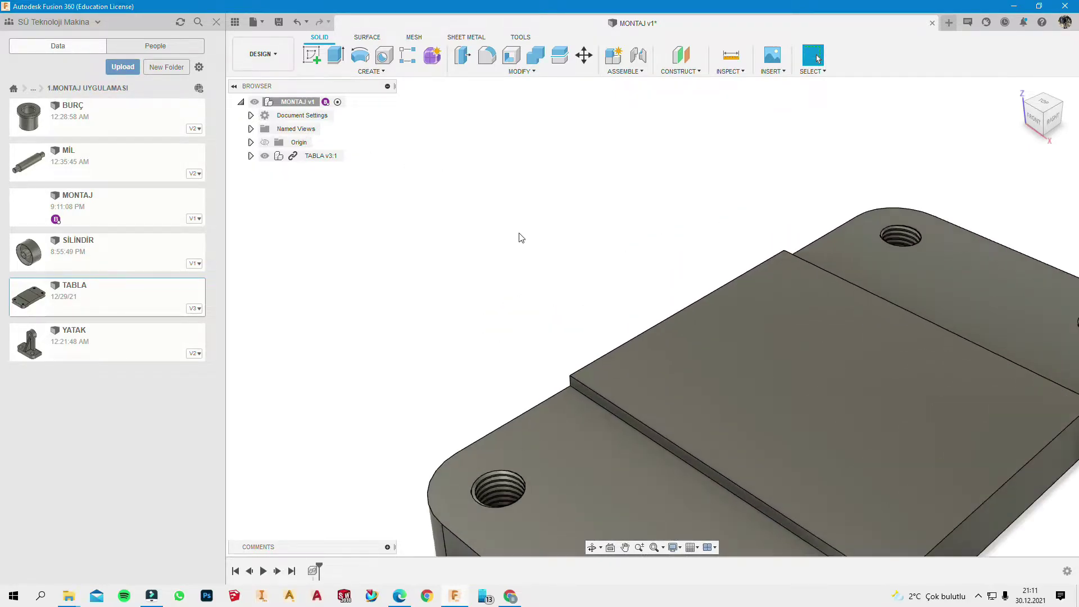
scroll(552, 229, down, 3)
scroll(554, 231, down, 1)
scroll(733, 348, up, 2)
scroll(650, 241, up, 1)
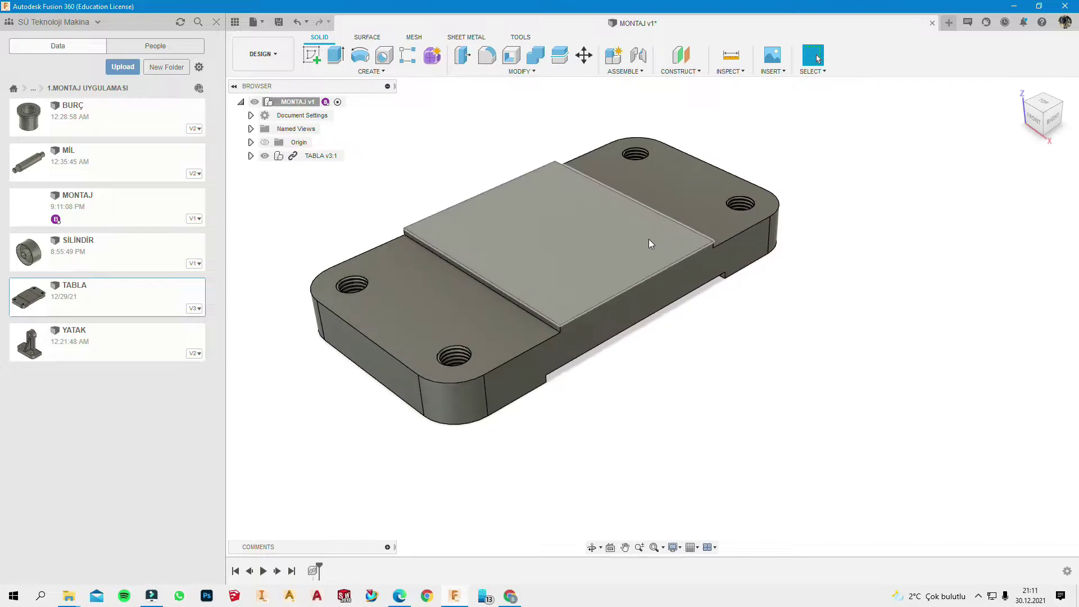
scroll(510, 228, down, 2)
scroll(500, 244, down, 1)
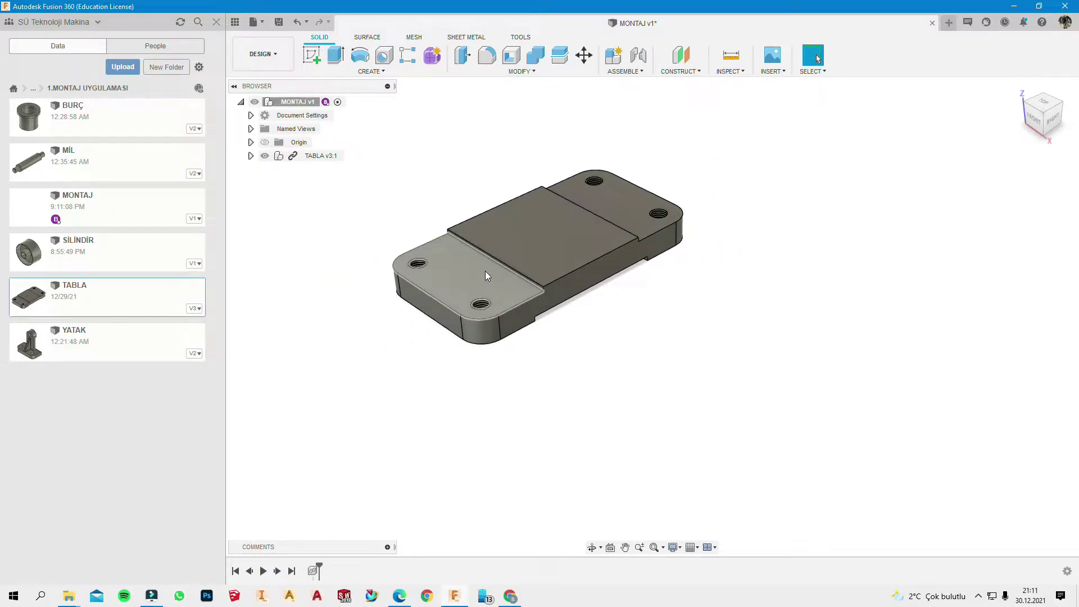
scroll(543, 245, up, 1)
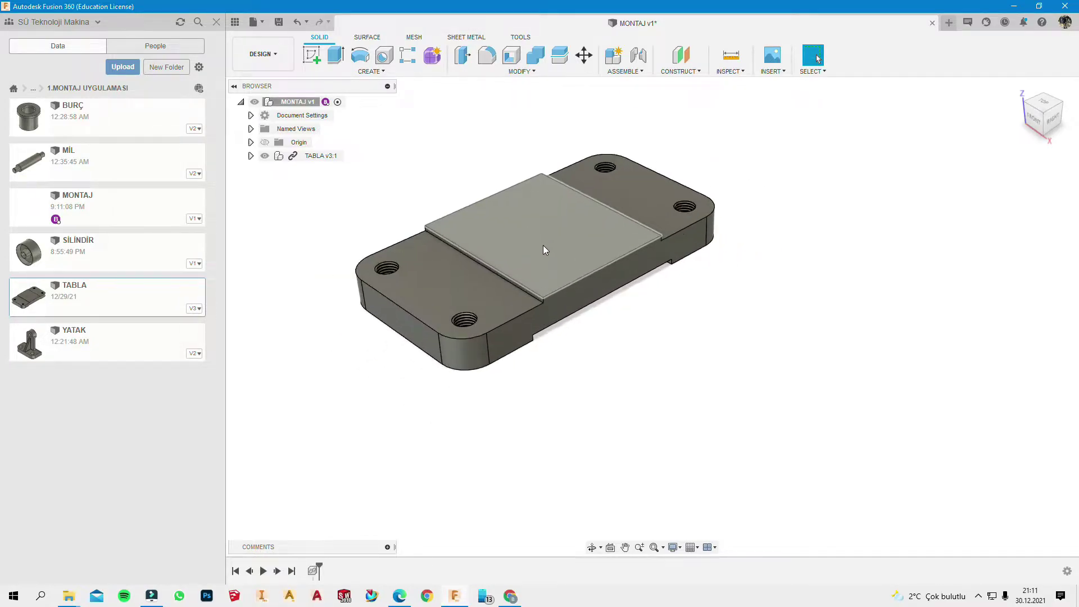
Step: Ground the TABLA v3:1 component so it stays fixed
click(455, 237)
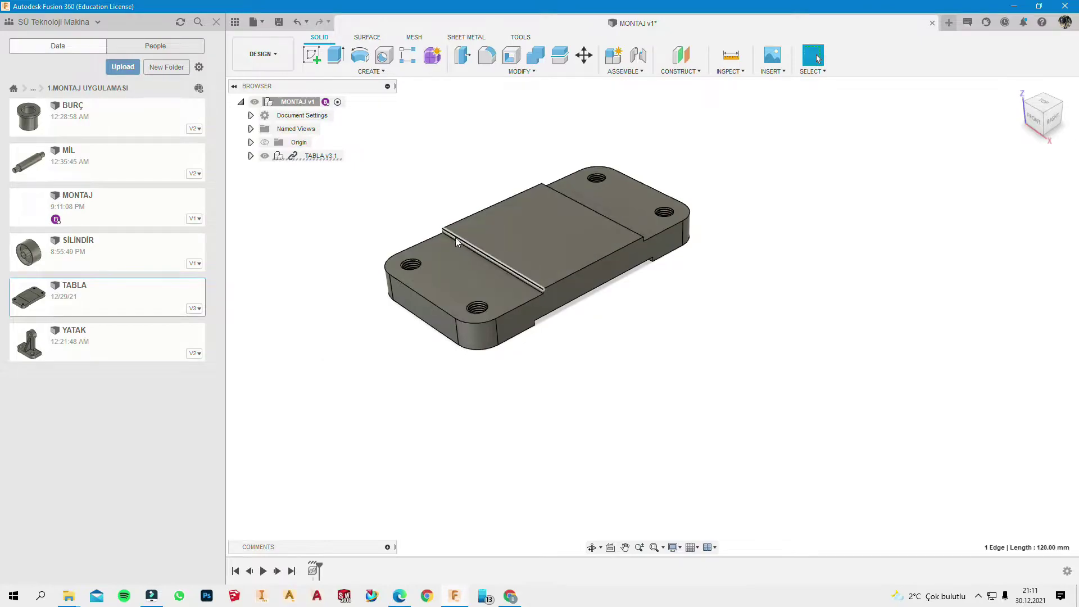
click(324, 156)
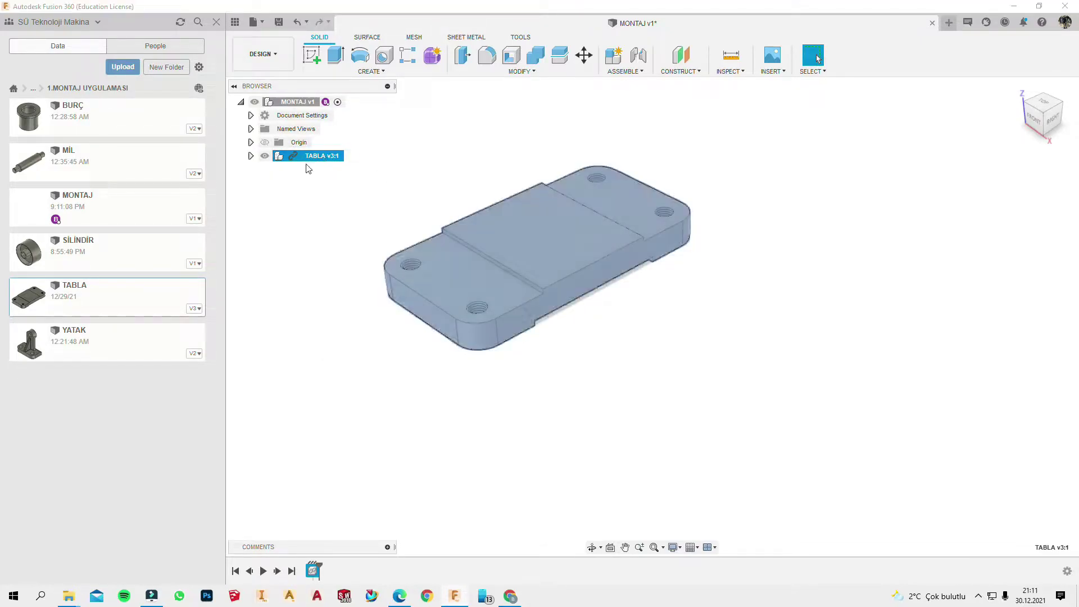
right_click(325, 158)
click(344, 178)
click(348, 299)
scroll(429, 226, up, 1)
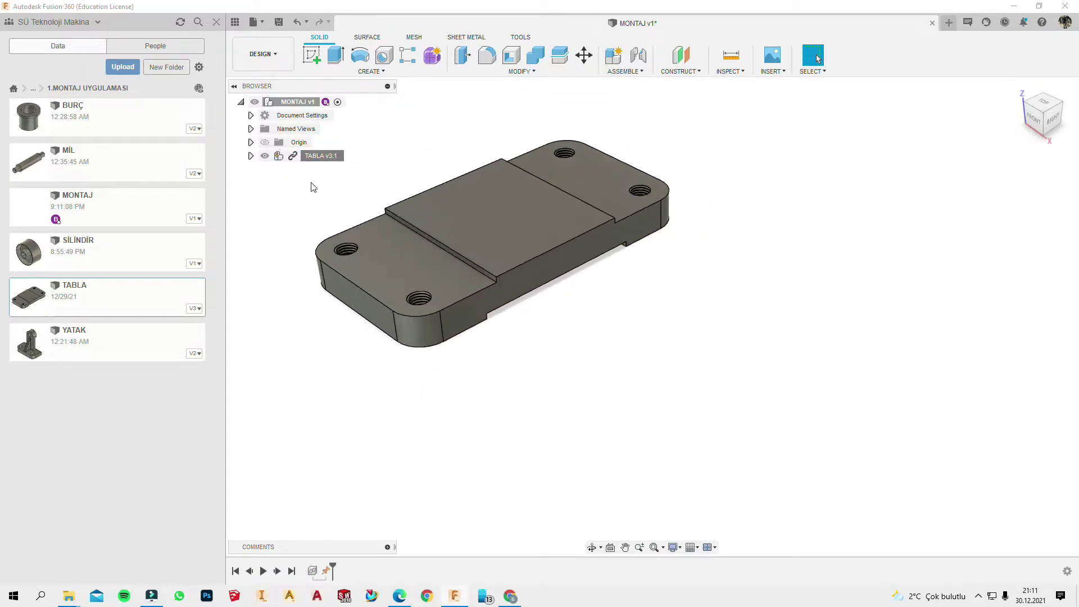
click(88, 333)
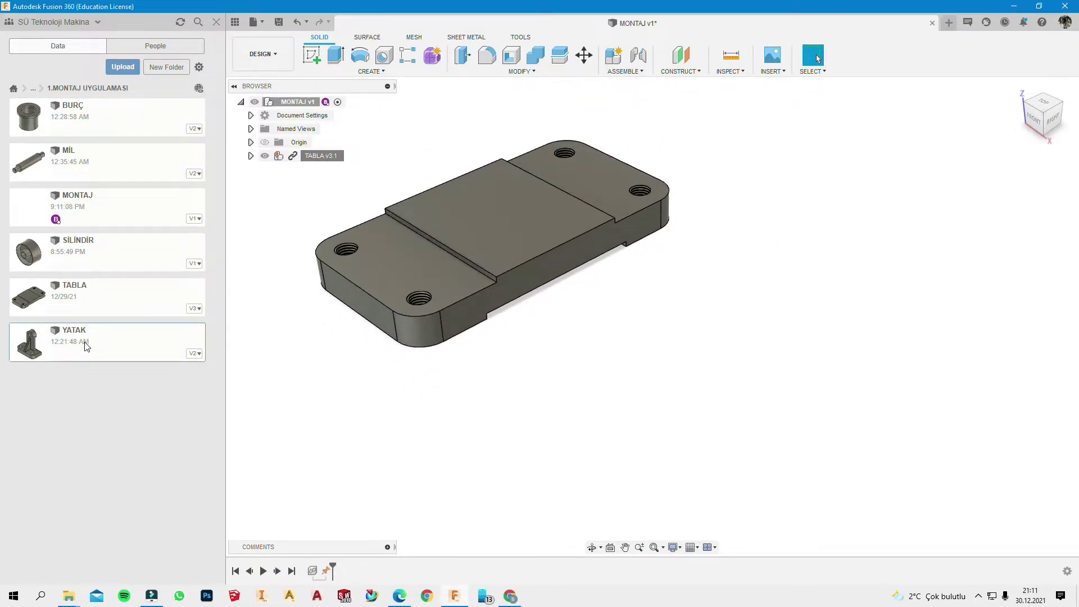
Step: Insert YATAK and move it -140 mm in Y and 30 mm in Z off TABLA
drag(103, 356, 294, 371)
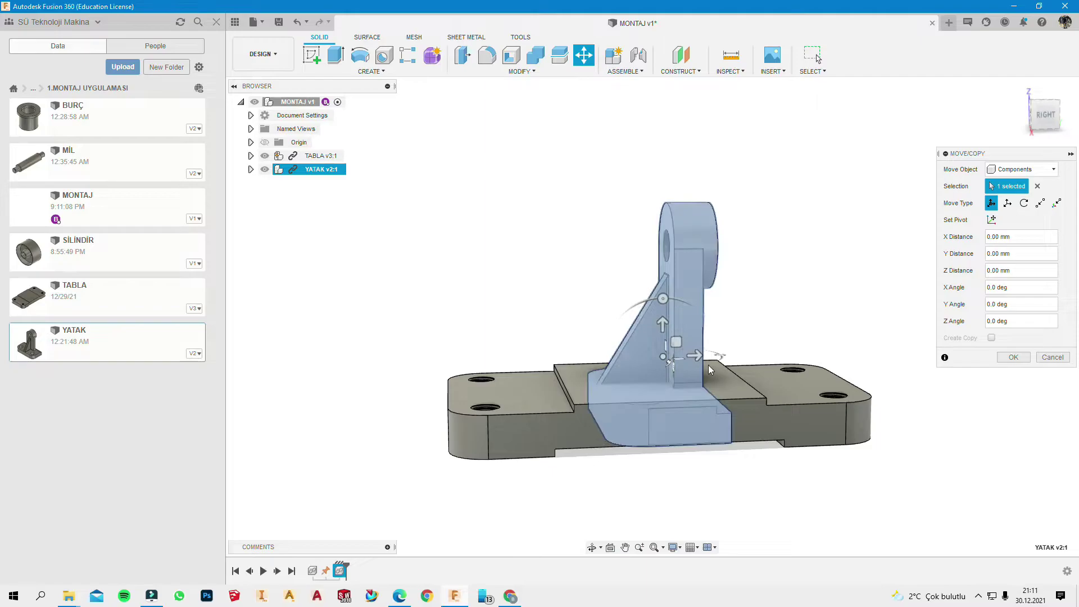
drag(678, 363, 434, 354)
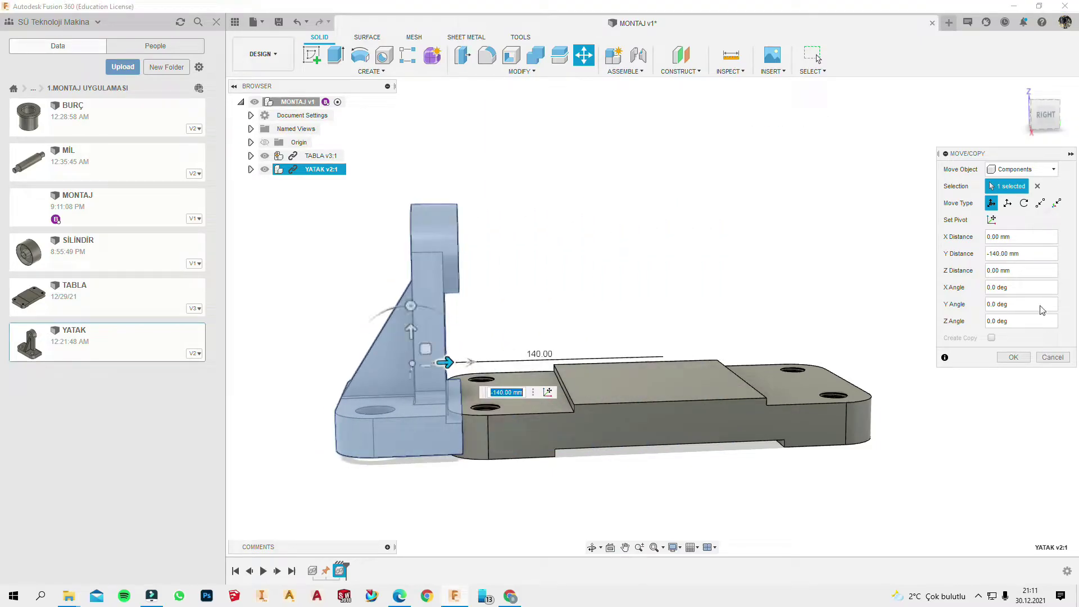
click(1049, 116)
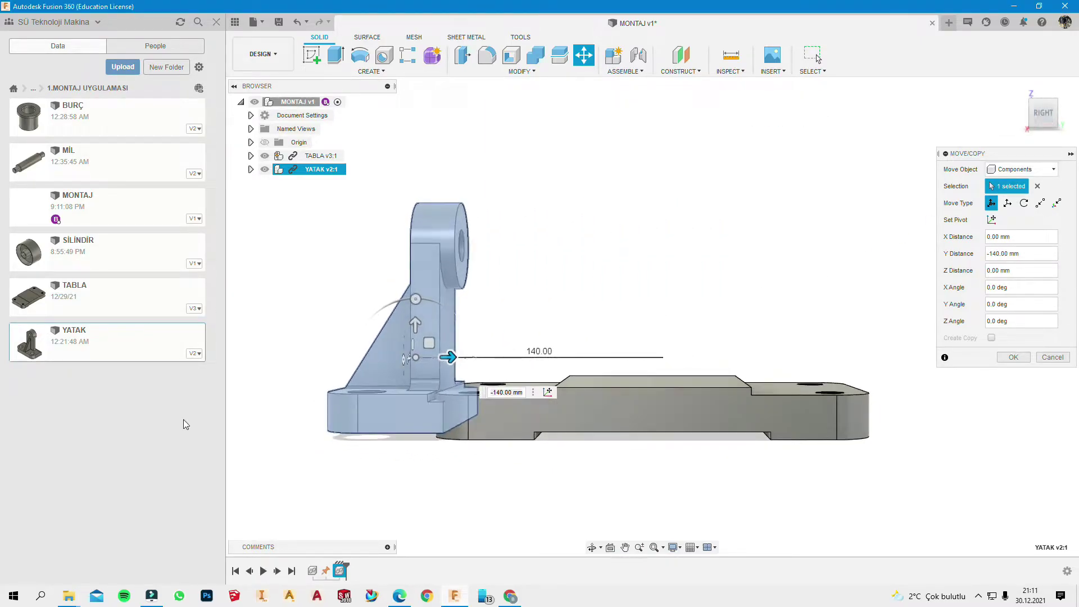
drag(415, 323, 415, 264)
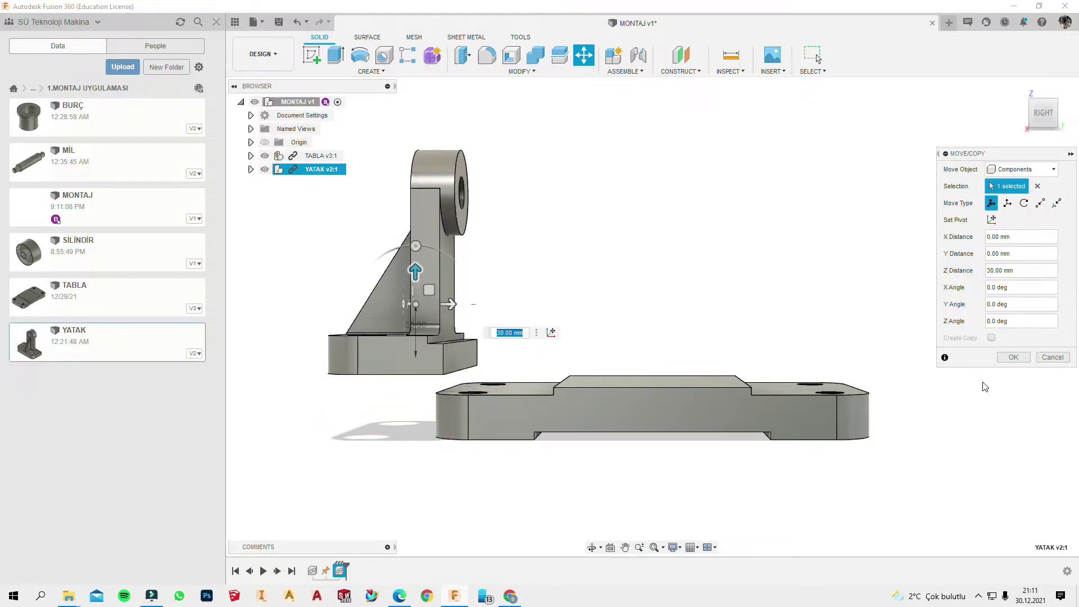
click(1014, 357)
mouse_move(568, 421)
shift+middle_down()
mouse_move(602, 397)
mouse_move(488, 397)
shift+middle_up()
scroll(603, 397, up, 5)
click(614, 400)
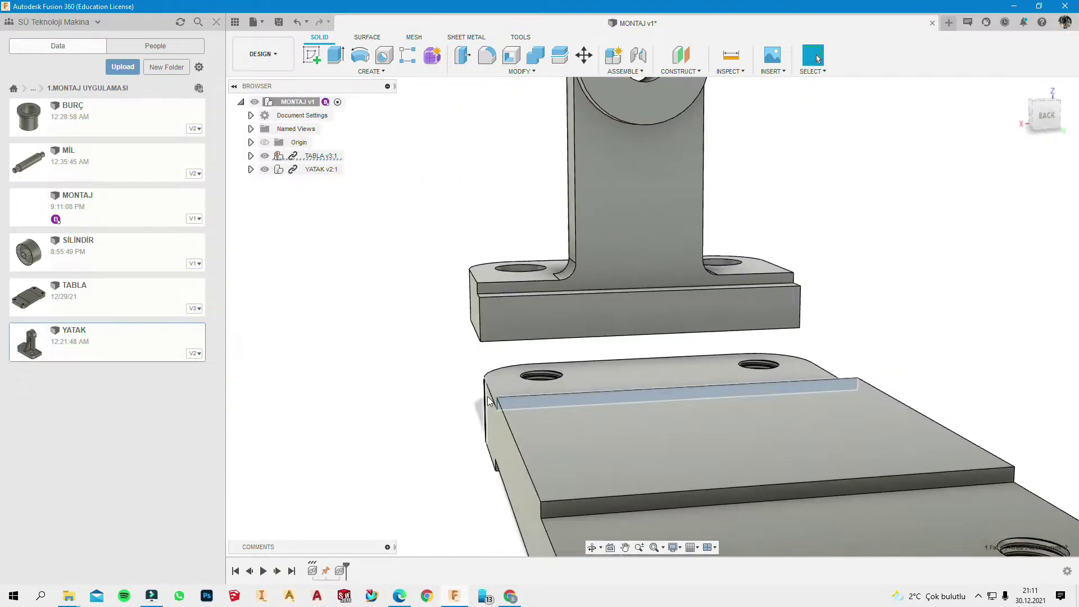
Step: Start a rigid joint between YATAK's bottom face and TABLA's top face
ctrl+click(545, 315)
click(640, 54)
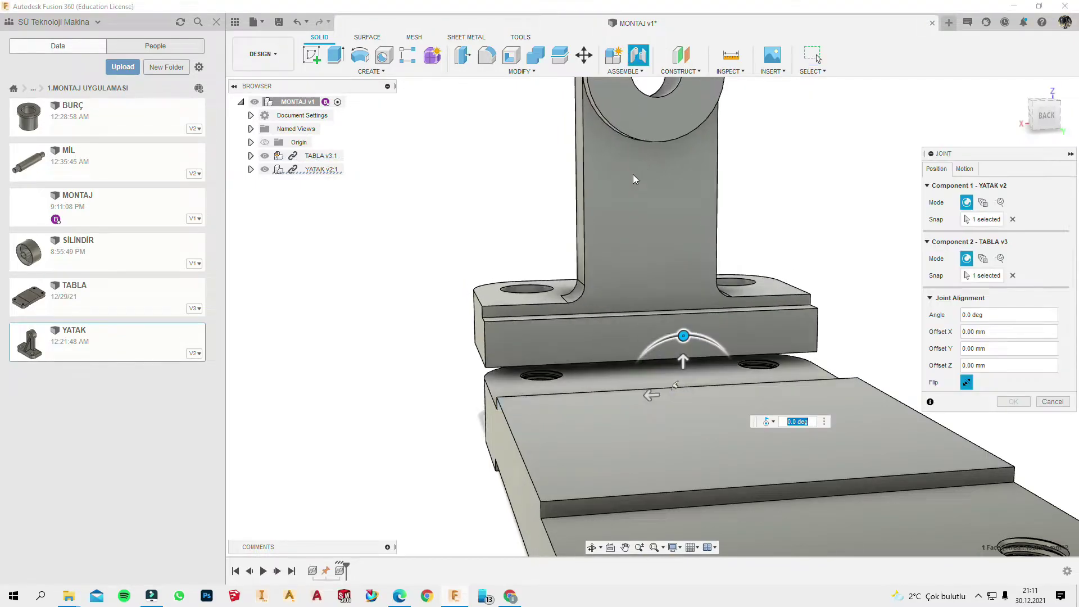
shift+middle_drag(633, 174, 598, 196)
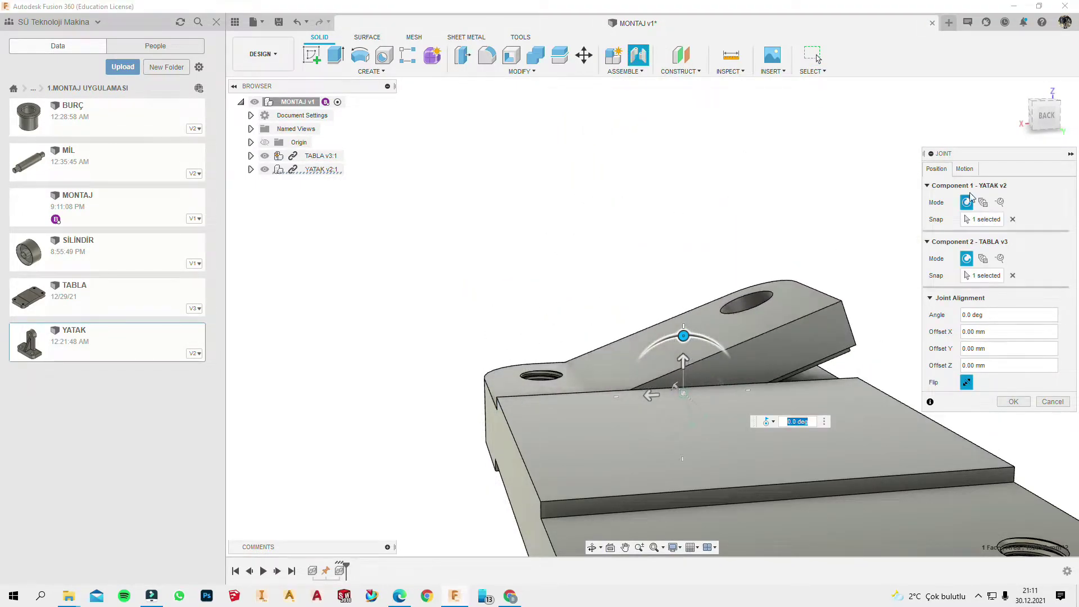
click(965, 169)
click(966, 186)
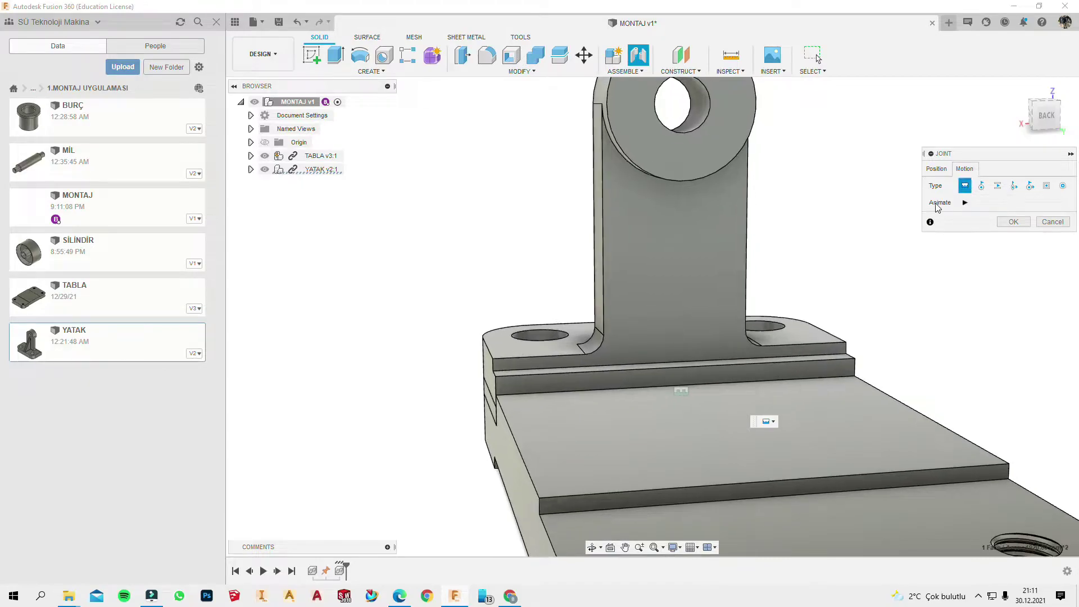
mouse_move(523, 264)
shift+middle_down()
mouse_move(607, 243)
mouse_move(598, 360)
shift+middle_up()
scroll(597, 360, down, 5)
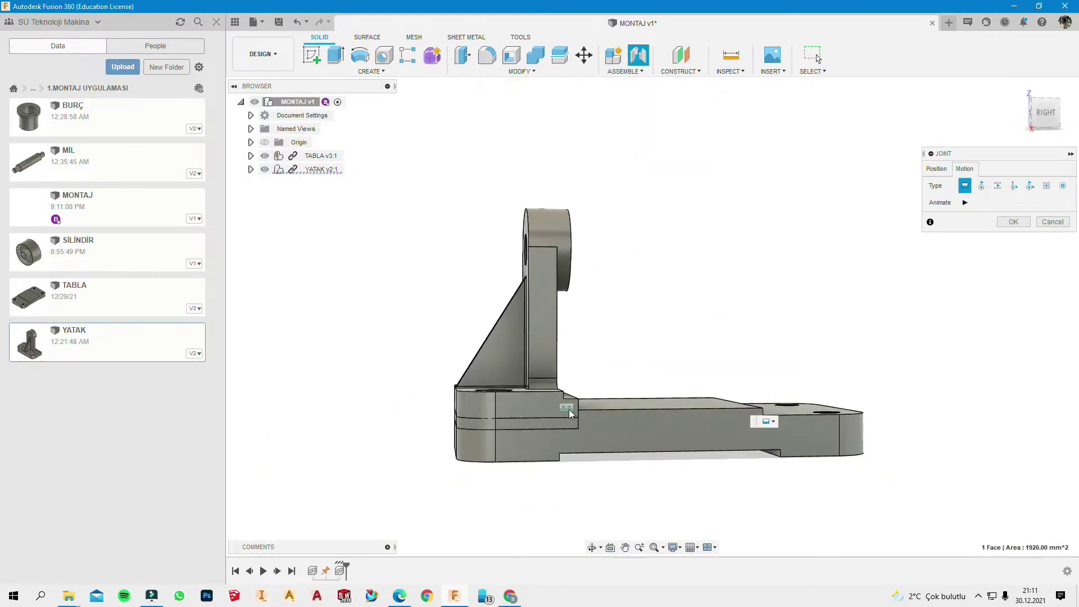
click(937, 168)
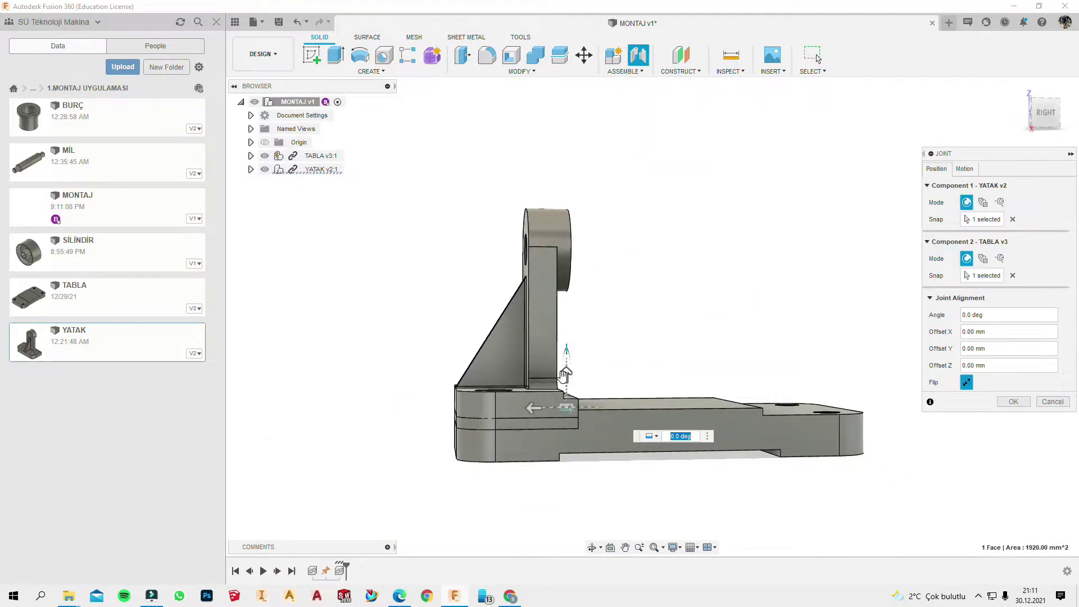
Step: Set the joint's Y offset to 5.00 mm and apply it
drag(565, 374, 567, 354)
scroll(575, 393, up, 3)
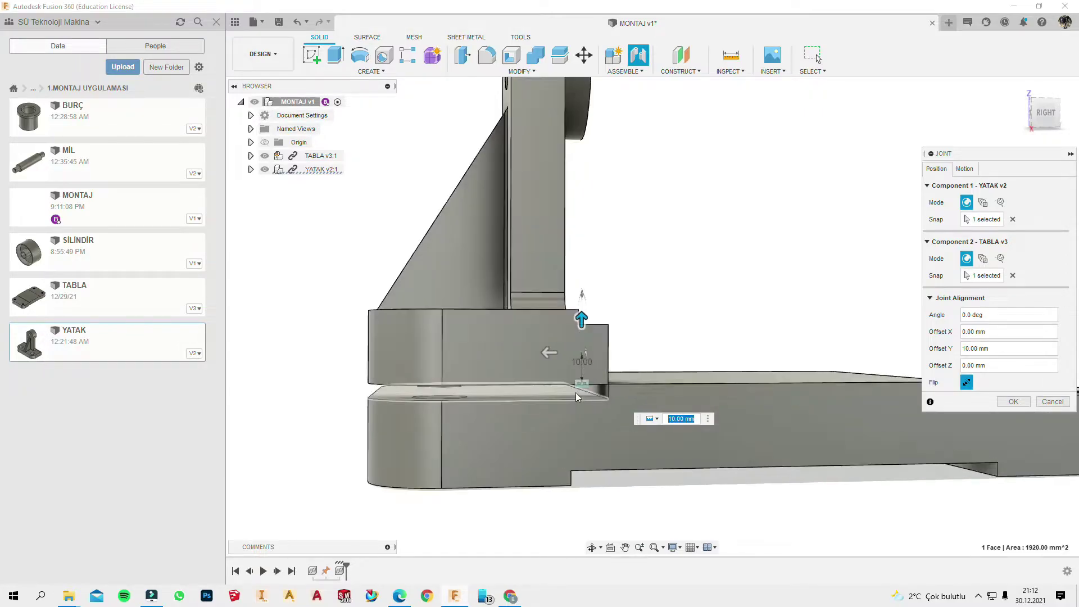
scroll(576, 392, up, 2)
drag(586, 298, 585, 247)
scroll(592, 348, up, 3)
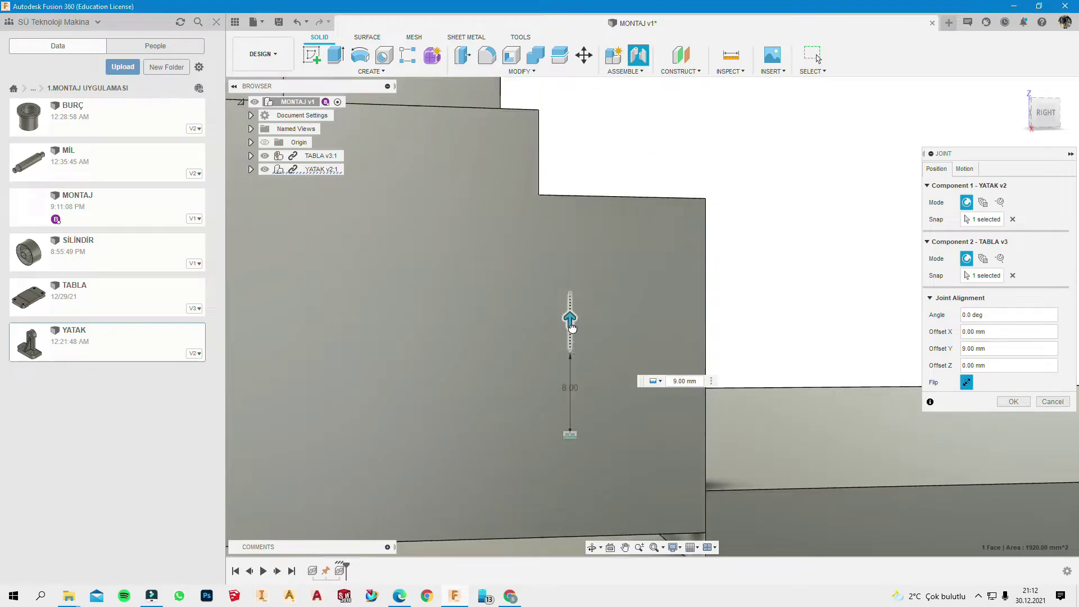
drag(570, 304, 570, 352)
scroll(595, 351, down, 2)
scroll(595, 349, down, 1)
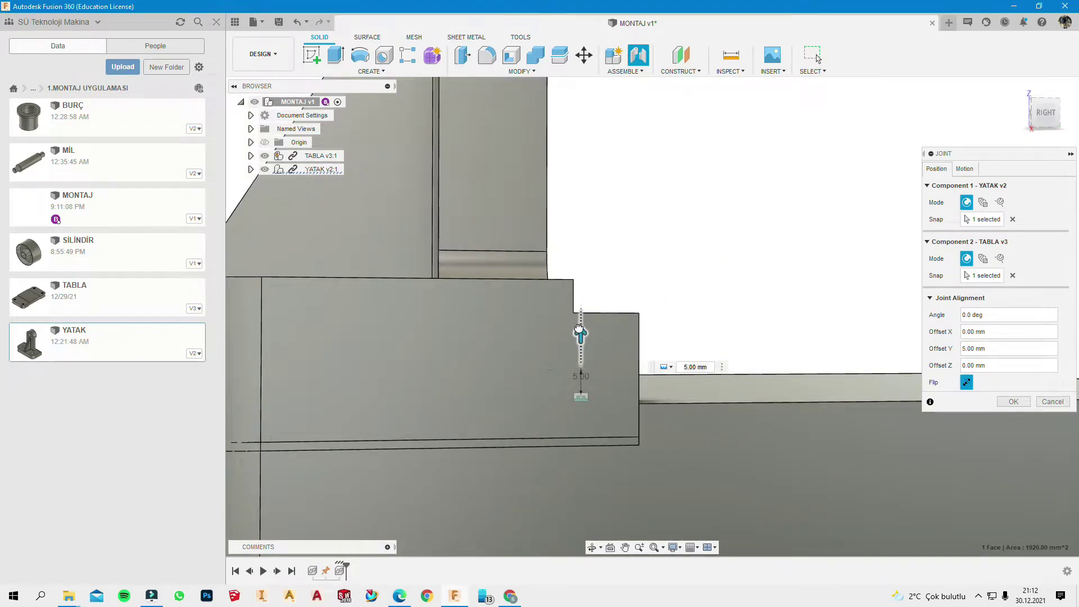
drag(580, 334, 579, 331)
text(6)
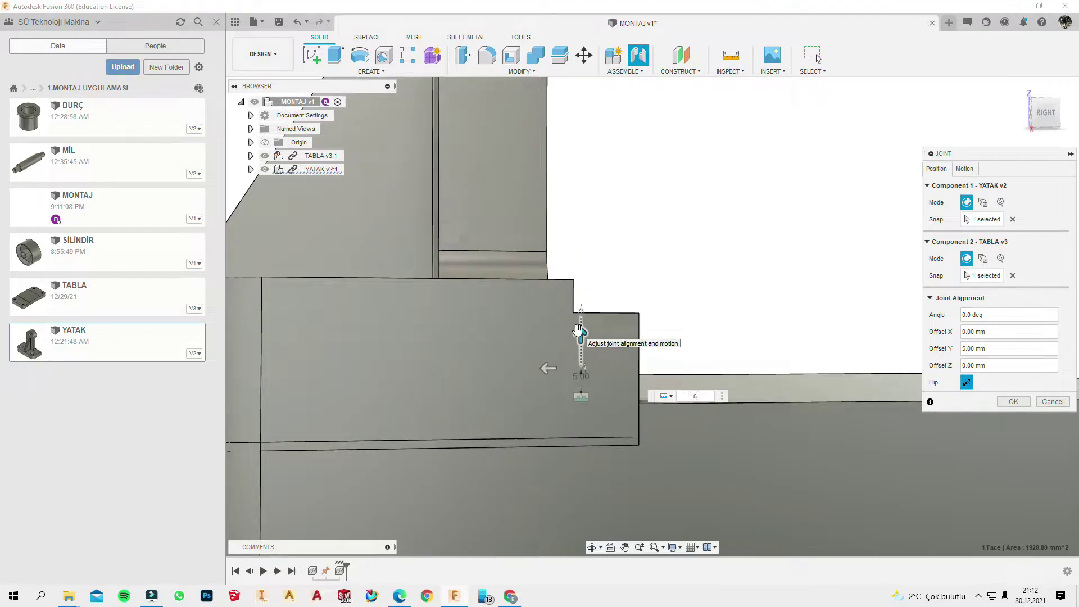
key(Return)
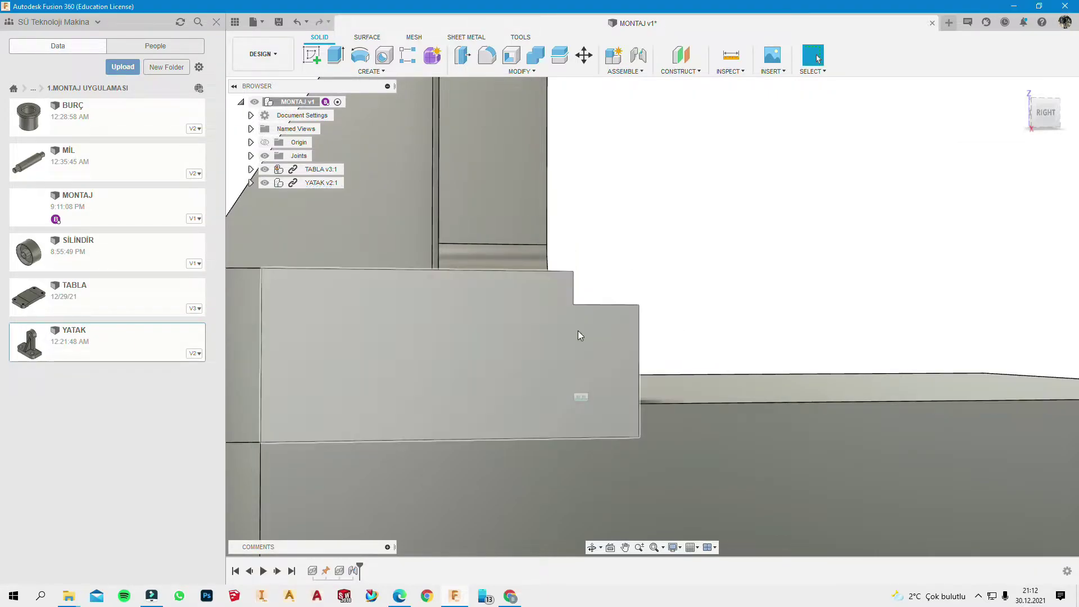
scroll(578, 330, down, 3)
scroll(497, 366, down, 3)
mouse_move(497, 365)
shift+middle_down()
mouse_move(480, 394)
mouse_move(496, 392)
shift+middle_up()
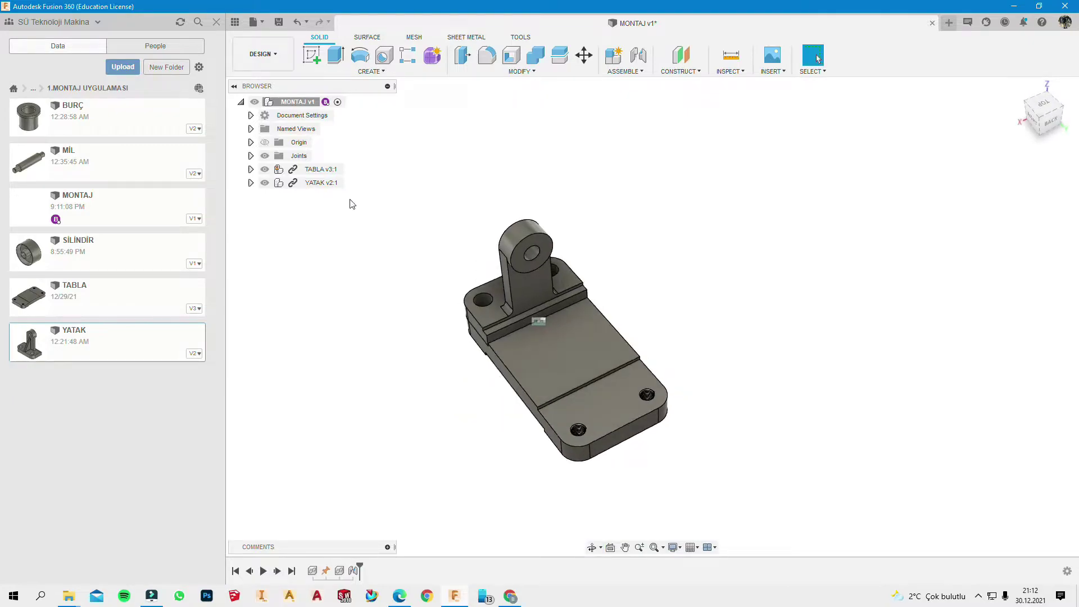
Step: Insert a second YATAK, rotate it 180°, and move it along Y and 40 mm up in Z
drag(130, 340, 446, 422)
scroll(455, 422, up, 2)
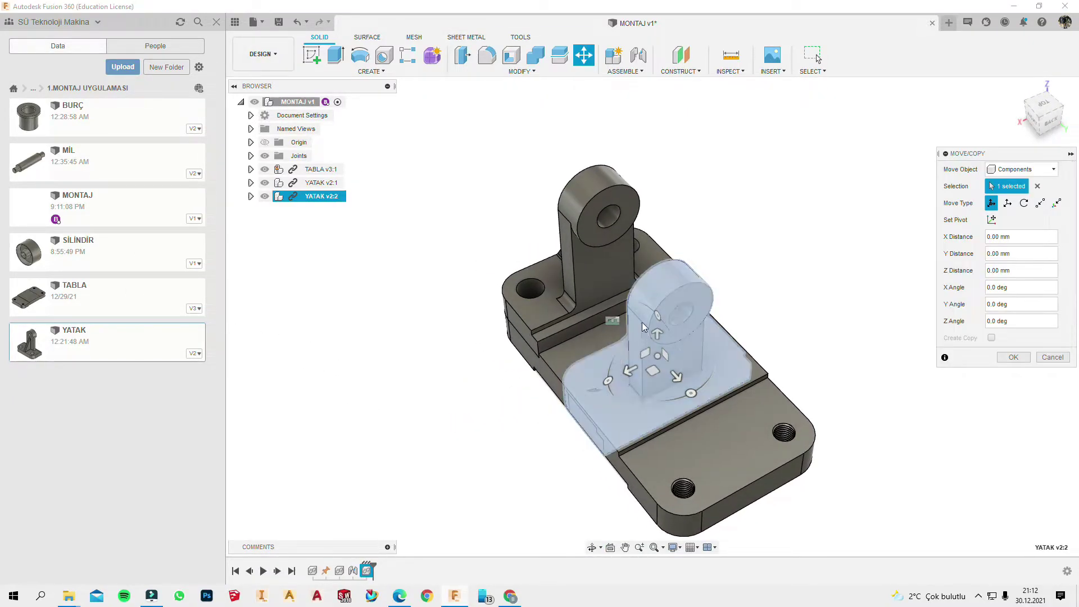
click(689, 399)
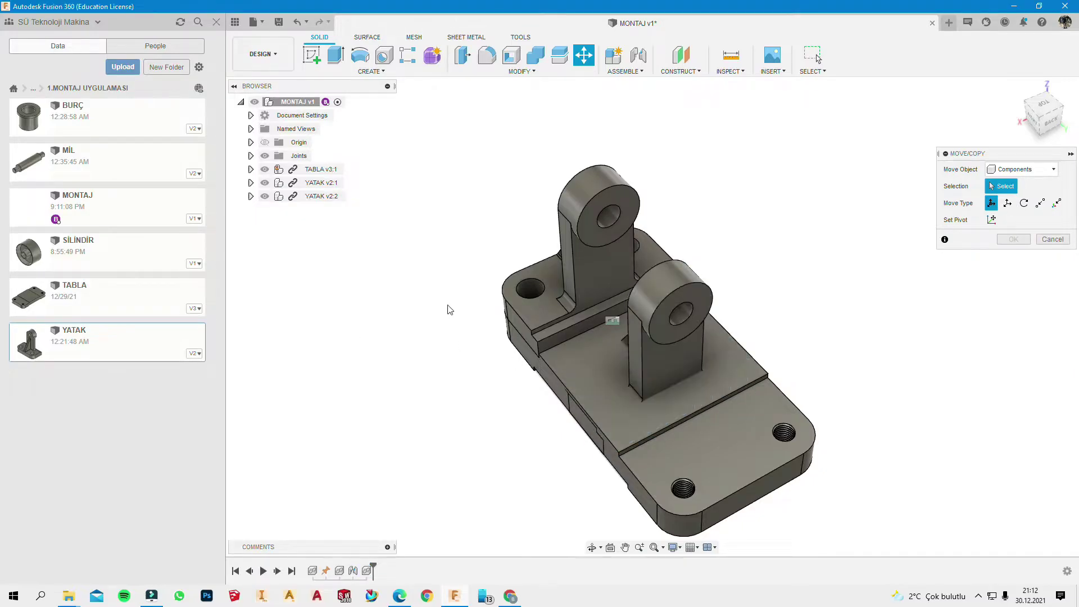
click(315, 196)
mouse_move(691, 393)
mouse_down()
mouse_move(587, 378)
mouse_move(625, 321)
mouse_move(733, 462)
mouse_up()
mouse_move(733, 462)
shift+middle_down()
mouse_move(731, 365)
mouse_move(864, 368)
shift+middle_up()
drag(865, 369, 868, 306)
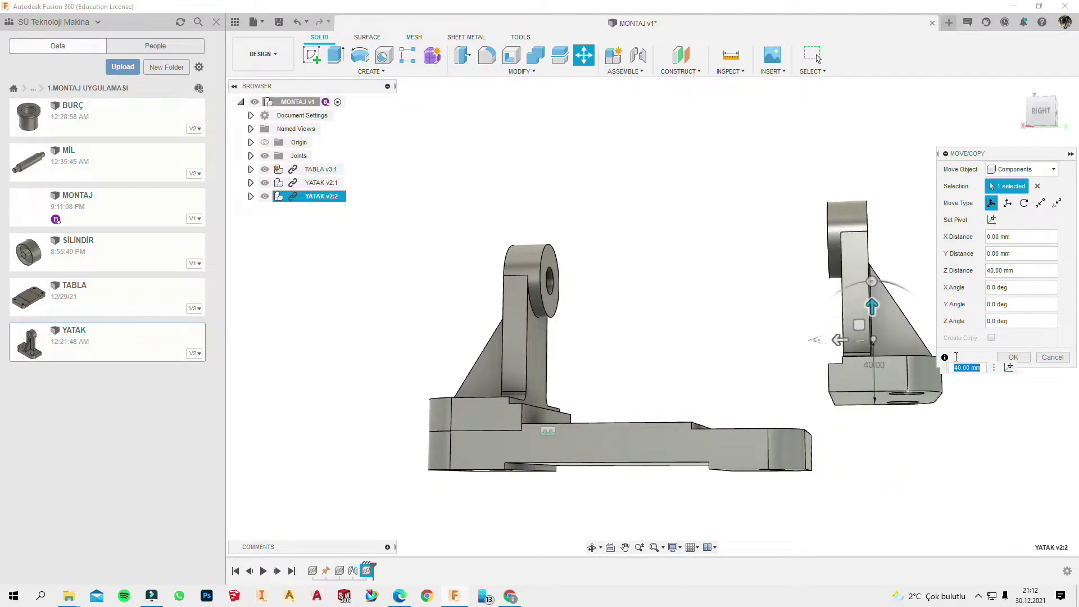
click(1017, 358)
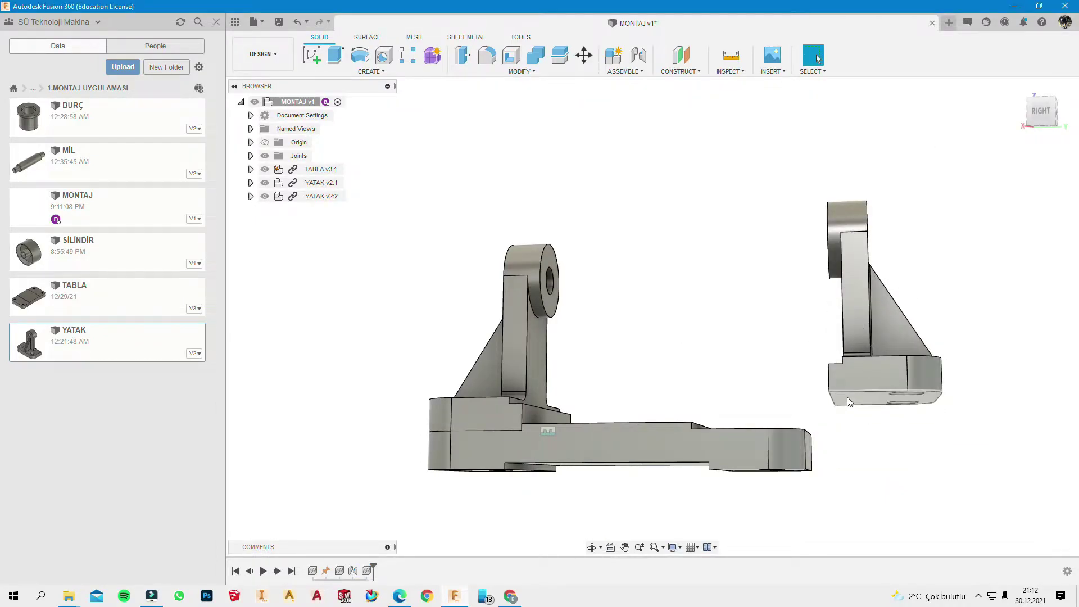
mouse_move(848, 397)
shift+middle_down()
mouse_move(780, 351)
mouse_move(732, 433)
shift+middle_up()
Step: Select the second YATAK's bottom face and the TABLA face to join
click(780, 351)
scroll(732, 433, up, 5)
scroll(646, 463, up, 2)
scroll(646, 463, down, 5)
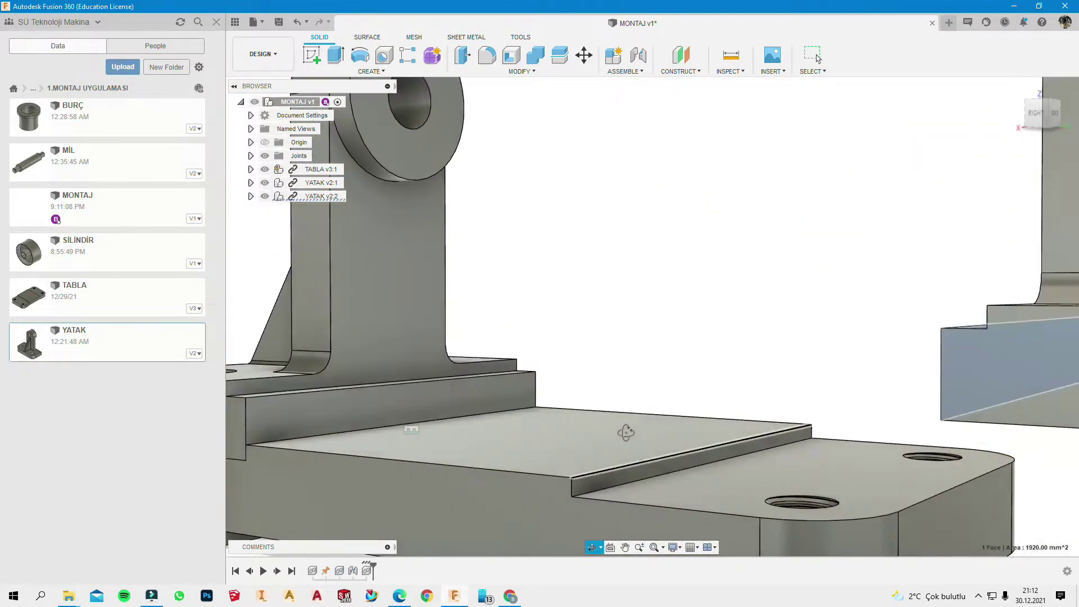
ctrl+click(622, 476)
Step: Start a joint on the two faces at 180° with a -6.00 mm Y offset
click(636, 66)
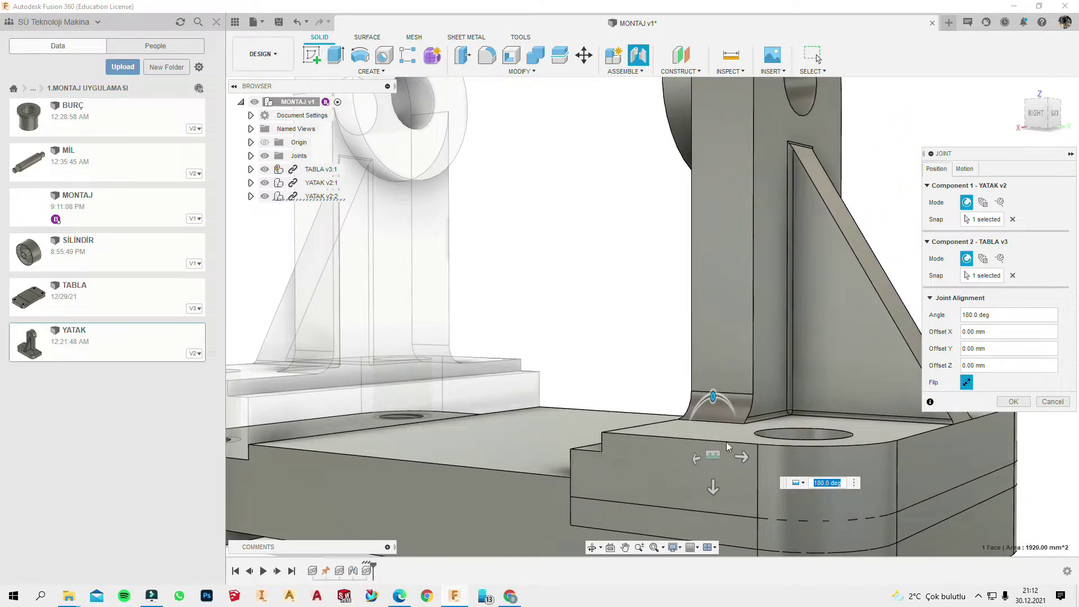
click(713, 487)
text(-10)
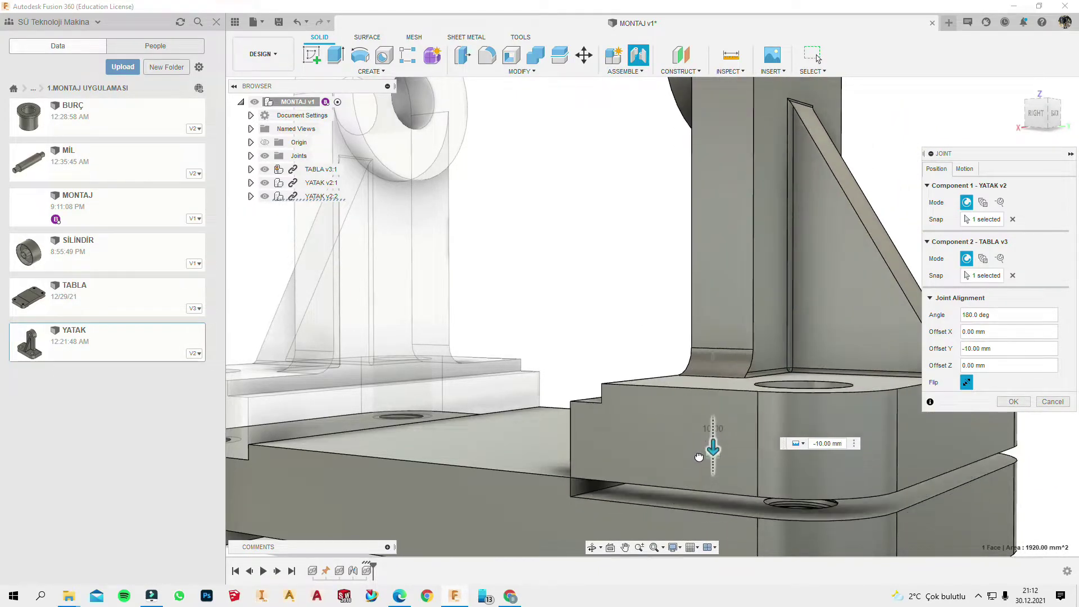
scroll(622, 491, up, 5)
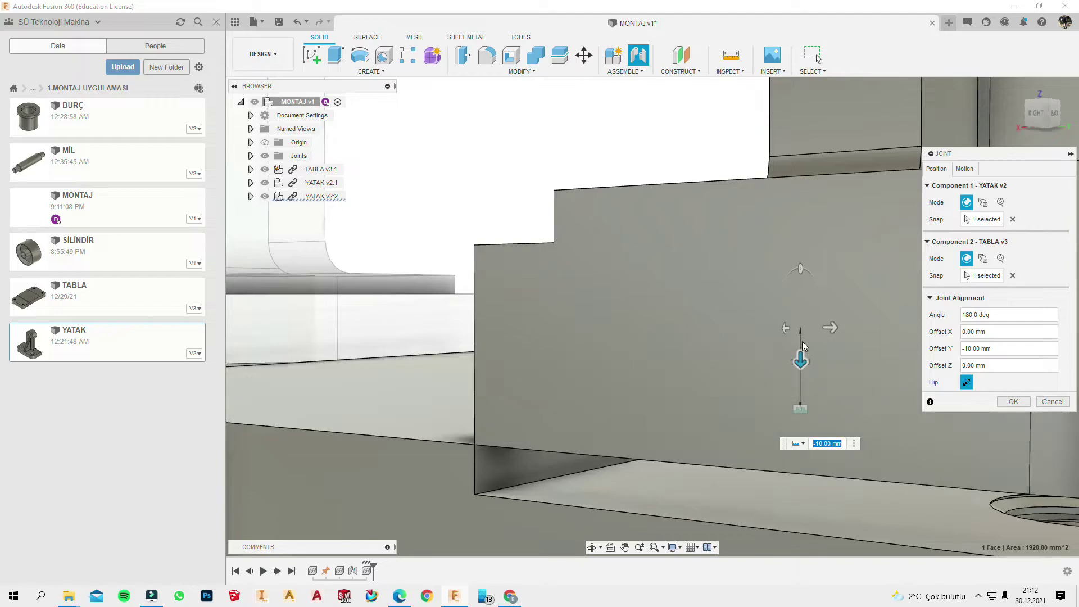
drag(798, 357, 801, 382)
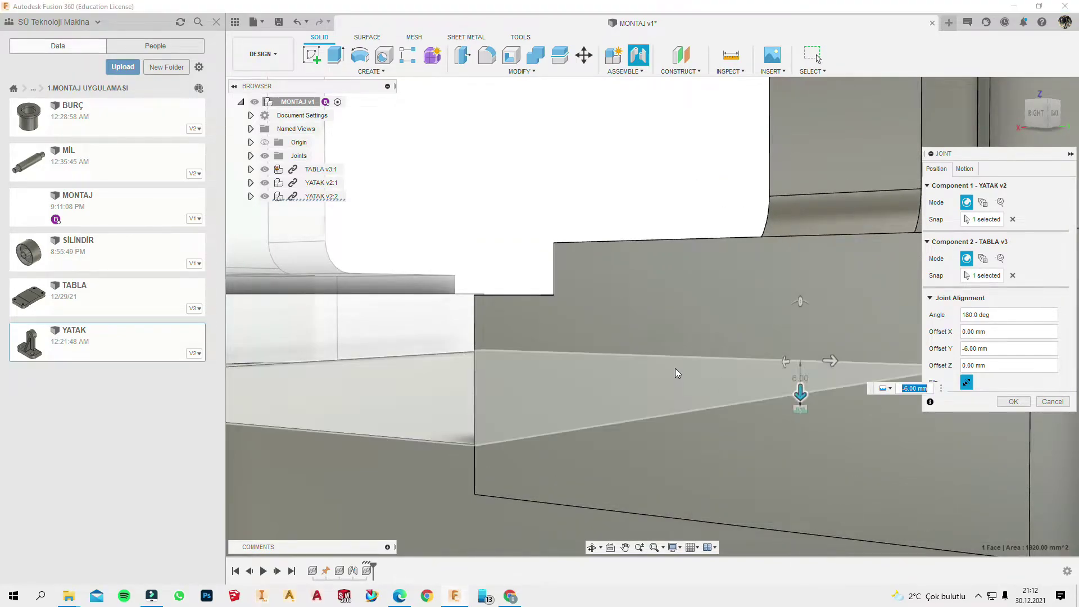
scroll(652, 360, down, 4)
scroll(633, 358, down, 5)
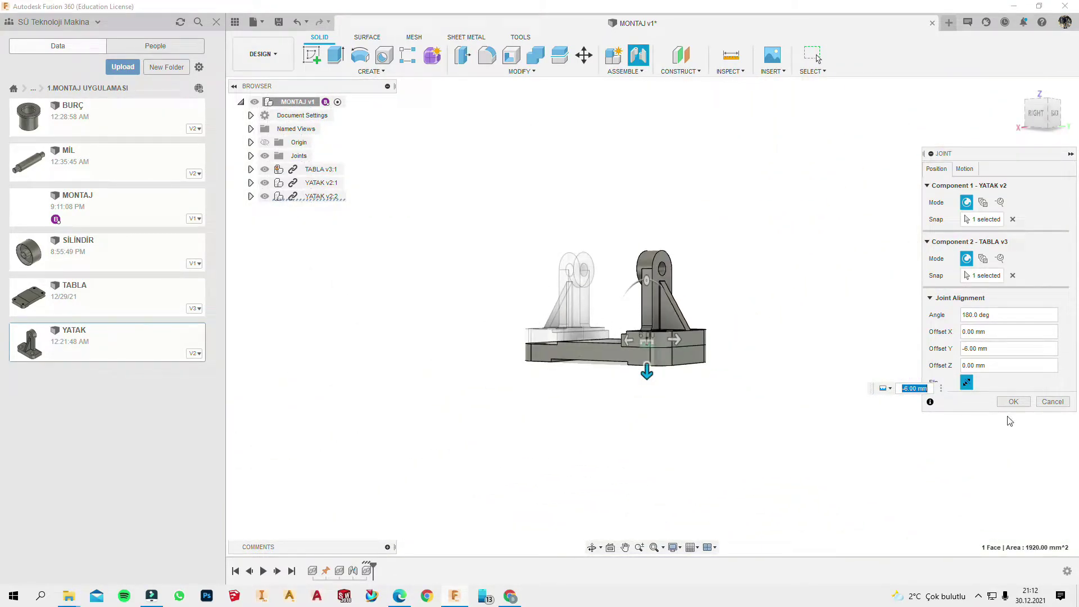
Step: Apply the second YATAK joint and inspect both blocks standing on TABLA
click(1014, 402)
mouse_move(473, 309)
shift+middle_down()
mouse_move(596, 319)
mouse_move(535, 315)
mouse_move(465, 335)
shift+middle_up()
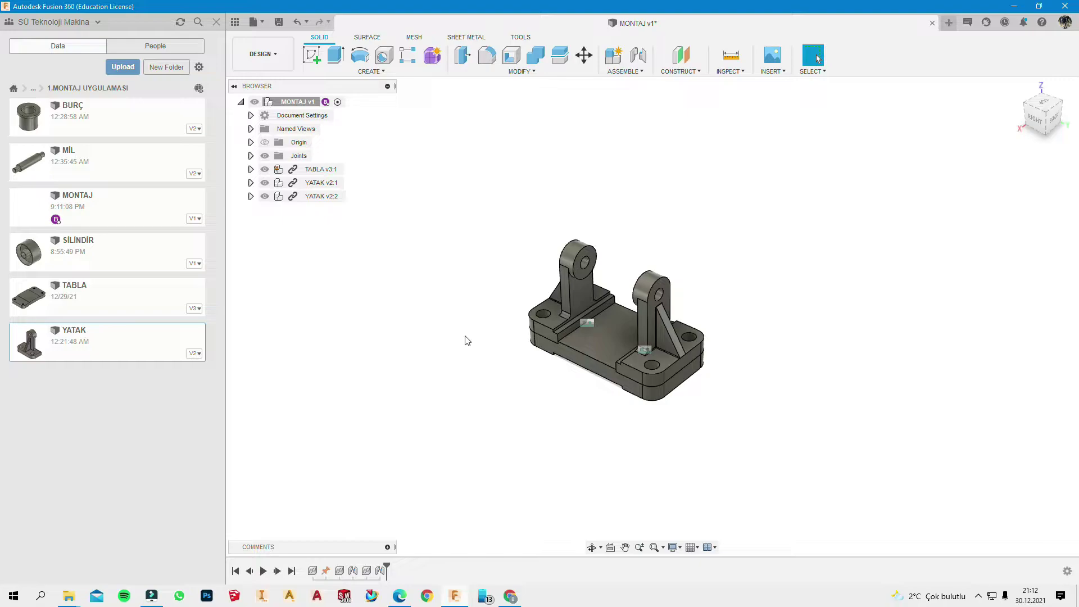
scroll(632, 353, up, 5)
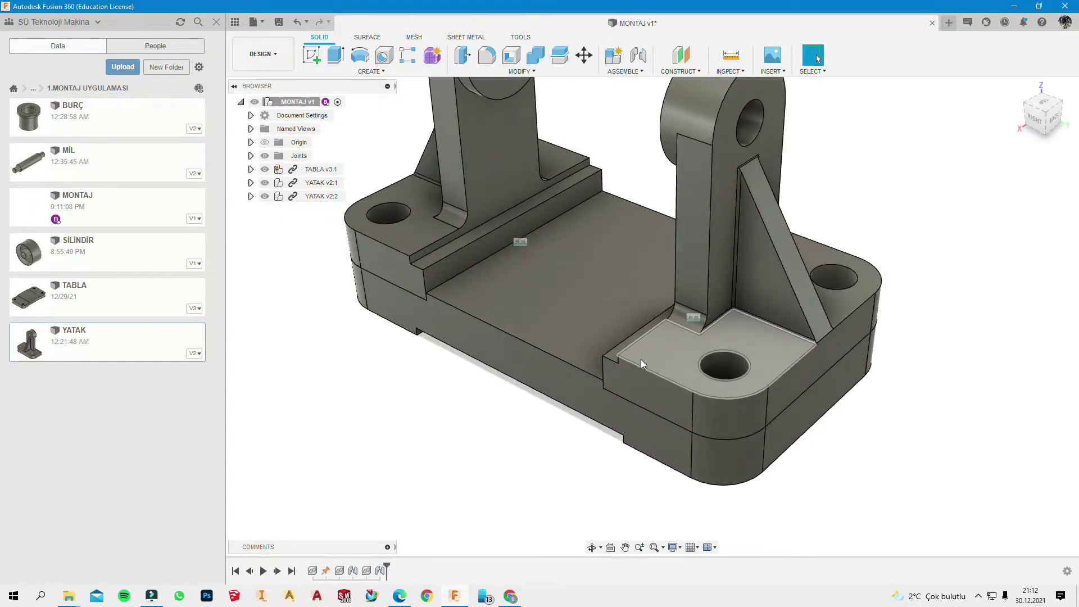
scroll(697, 383, down, 3)
scroll(642, 354, down, 2)
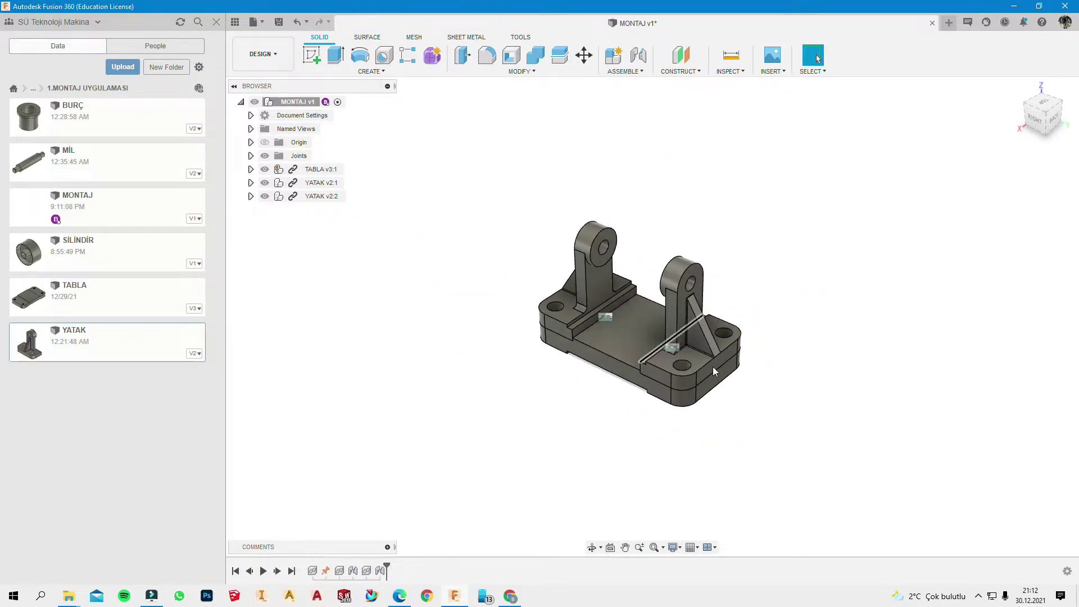
scroll(713, 366, up, 3)
scroll(654, 373, up, 4)
scroll(624, 379, down, 5)
scroll(608, 363, down, 5)
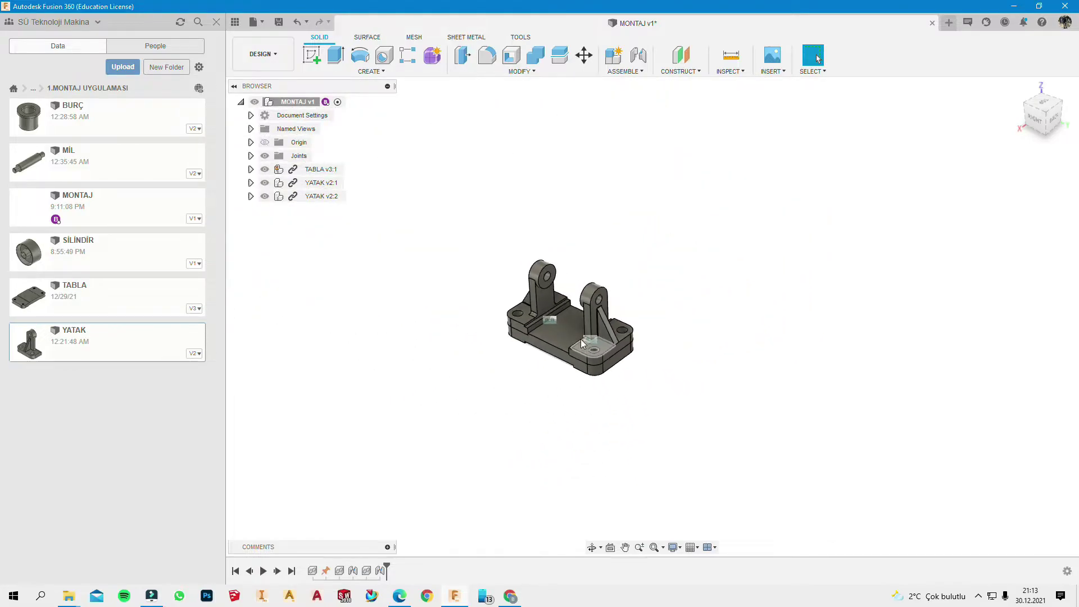
shift+middle_drag(608, 363, 559, 241)
scroll(554, 365, up, 1)
scroll(483, 330, up, 2)
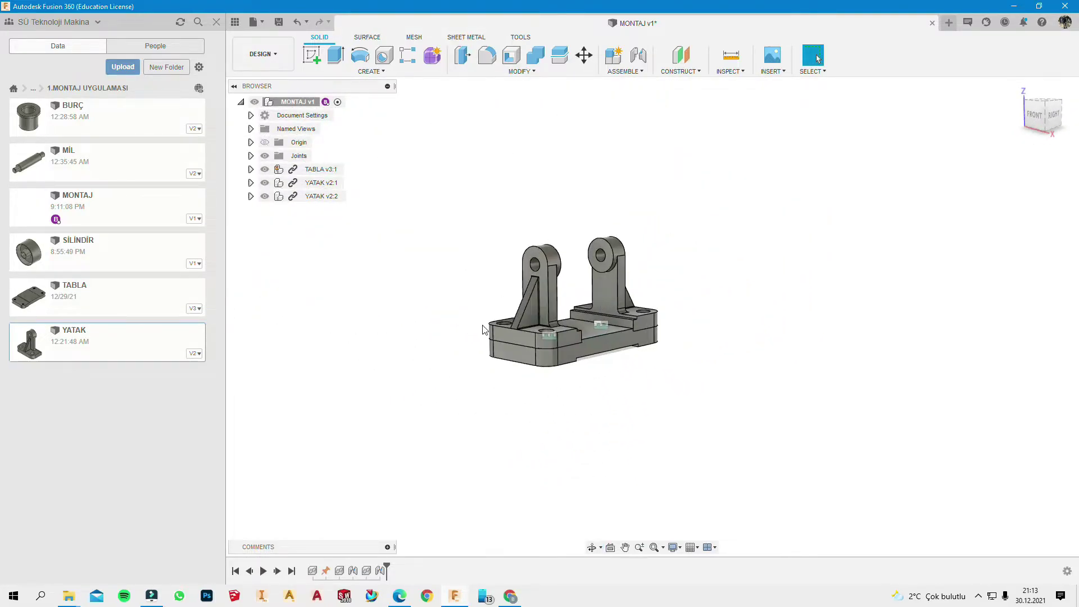
scroll(620, 269, up, 1)
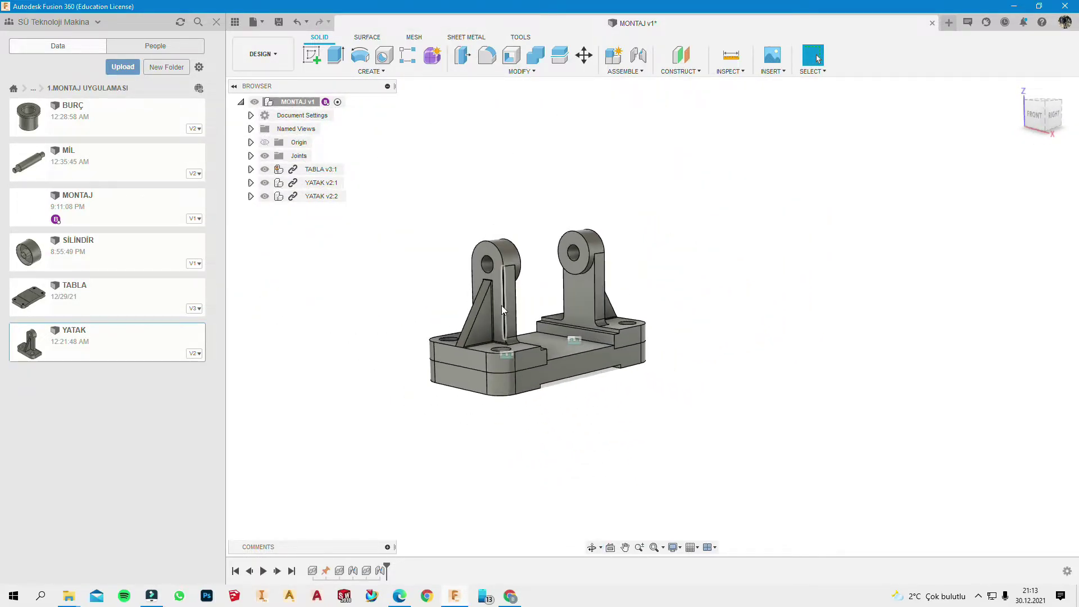
scroll(501, 305, up, 2)
scroll(482, 361, down, 1)
scroll(450, 406, down, 2)
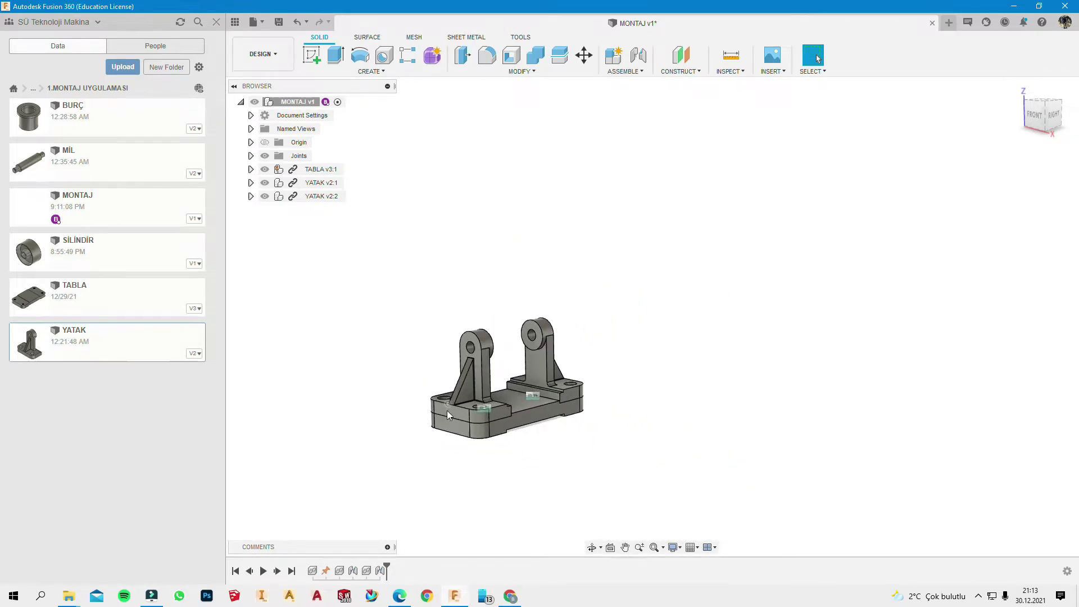
scroll(501, 493, up, 1)
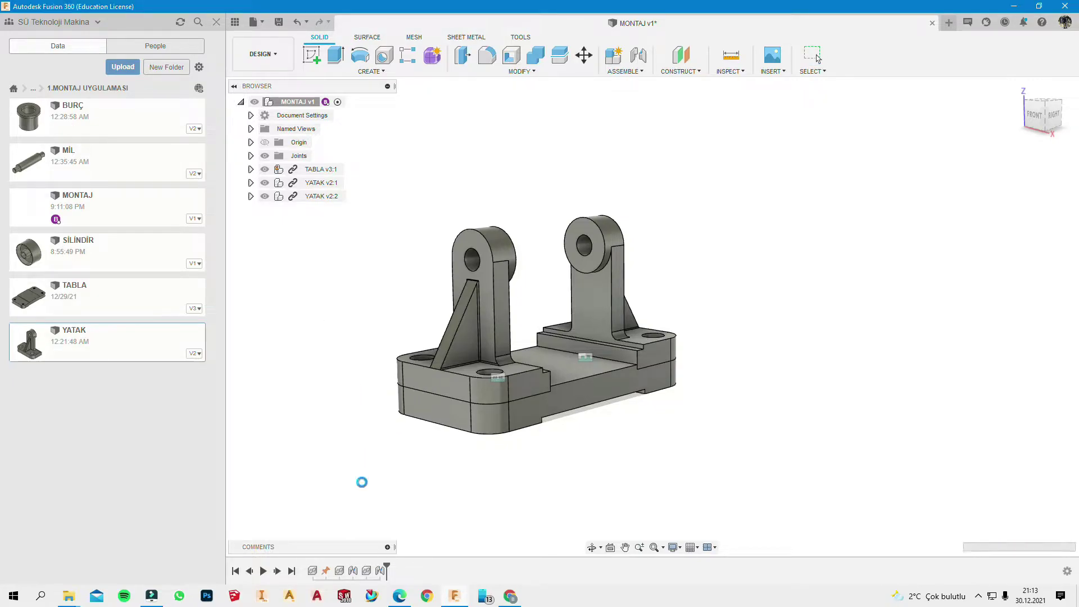
Step: Insert SİLİNDİR and shift it -290 mm along Y beside the base
shift+middle_drag(774, 391, 710, 391)
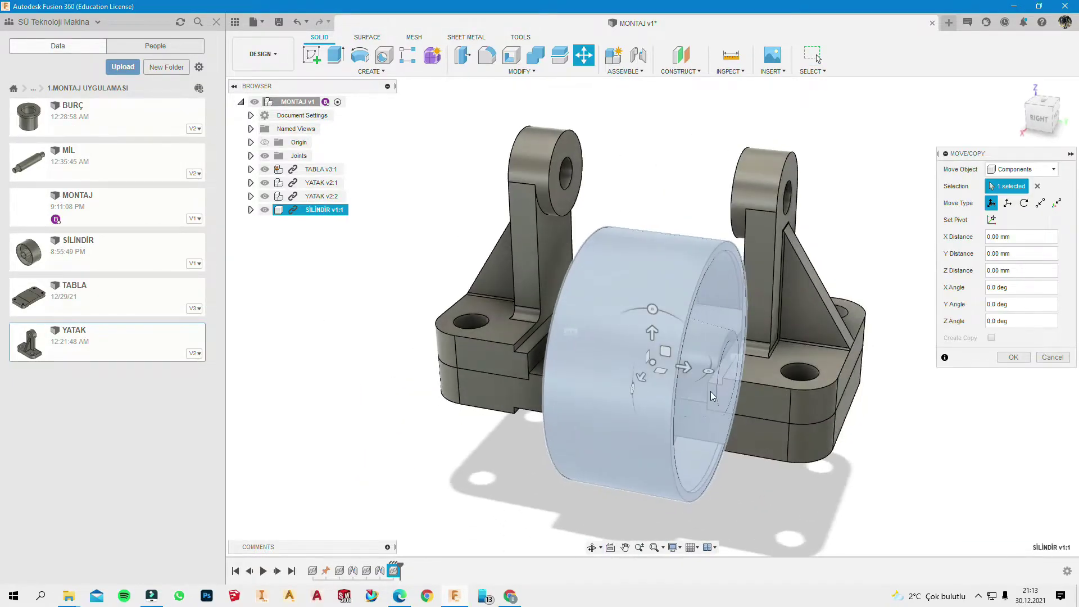
drag(652, 343, 261, 282)
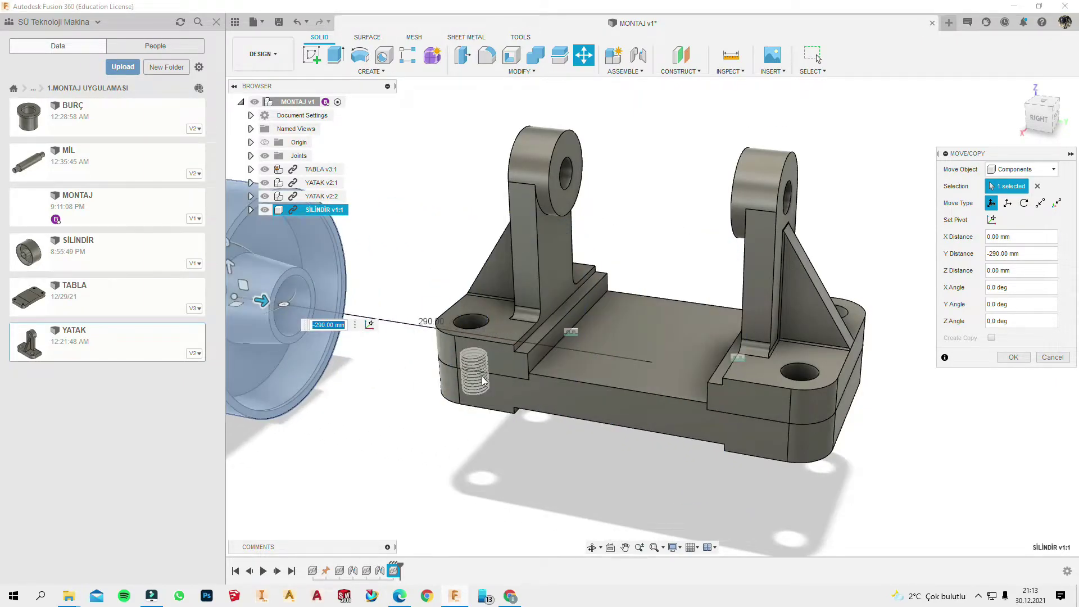
scroll(482, 376, down, 2)
scroll(481, 376, down, 2)
click(1013, 360)
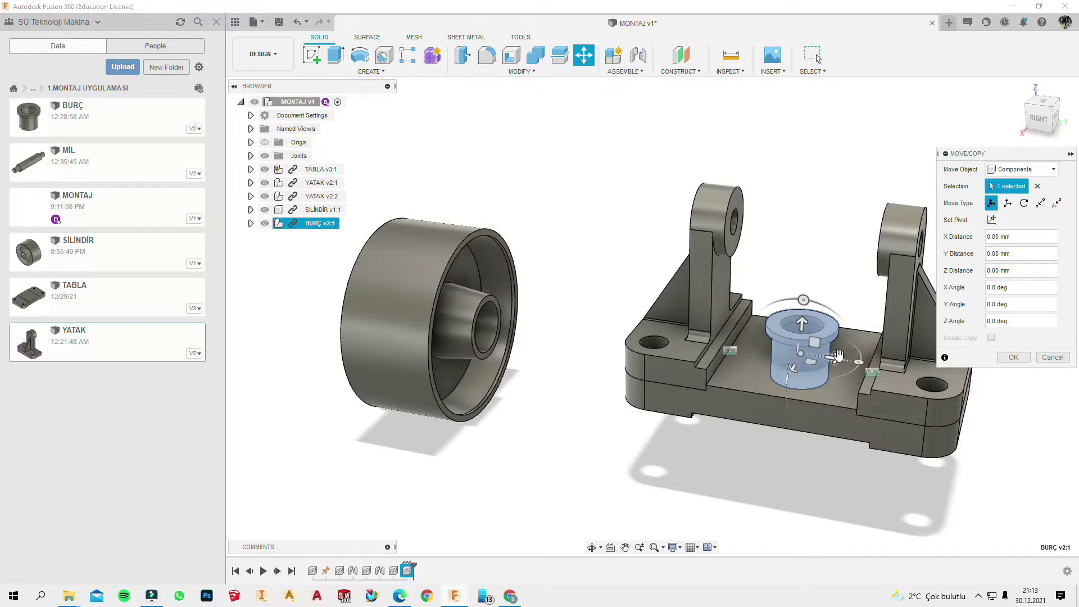
Step: Move and turn the BURÇ bushing to line up with the wheel hub
drag(838, 355, 692, 349)
mouse_move(553, 262)
mouse_down()
mouse_move(616, 334)
mouse_move(609, 325)
mouse_up()
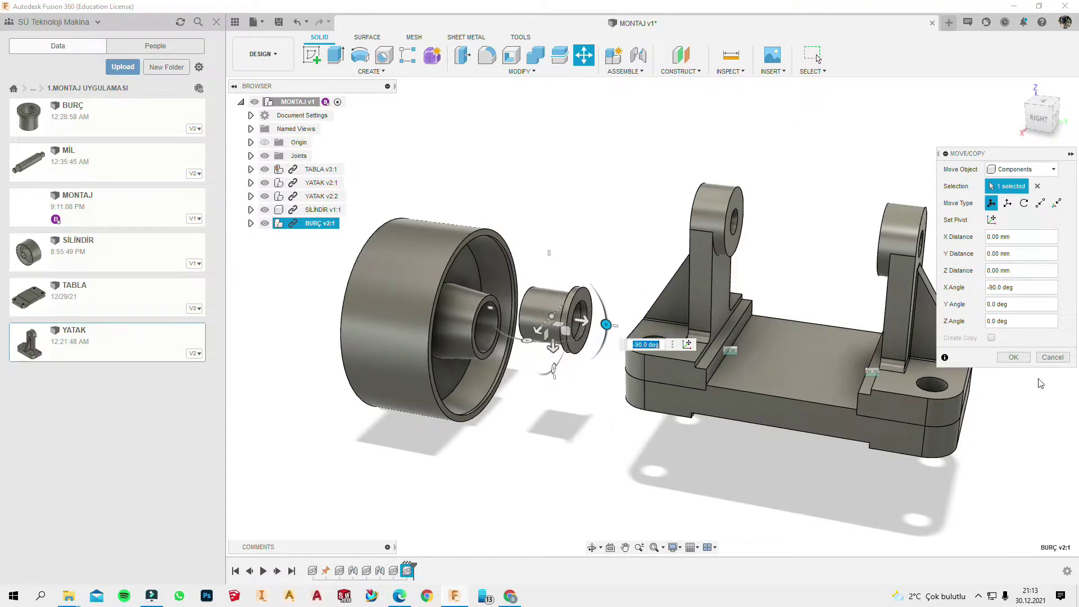
click(1014, 358)
Step: Joint the bushing into the SİLİNDİR hub, revolute about Z with 10 mm offset
click(554, 318)
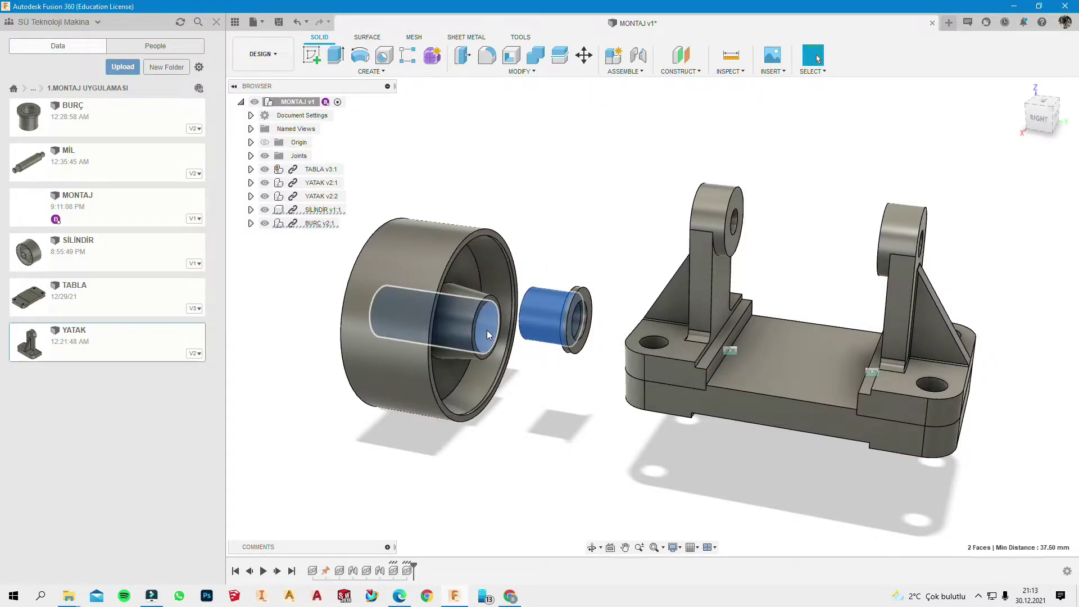
click(630, 52)
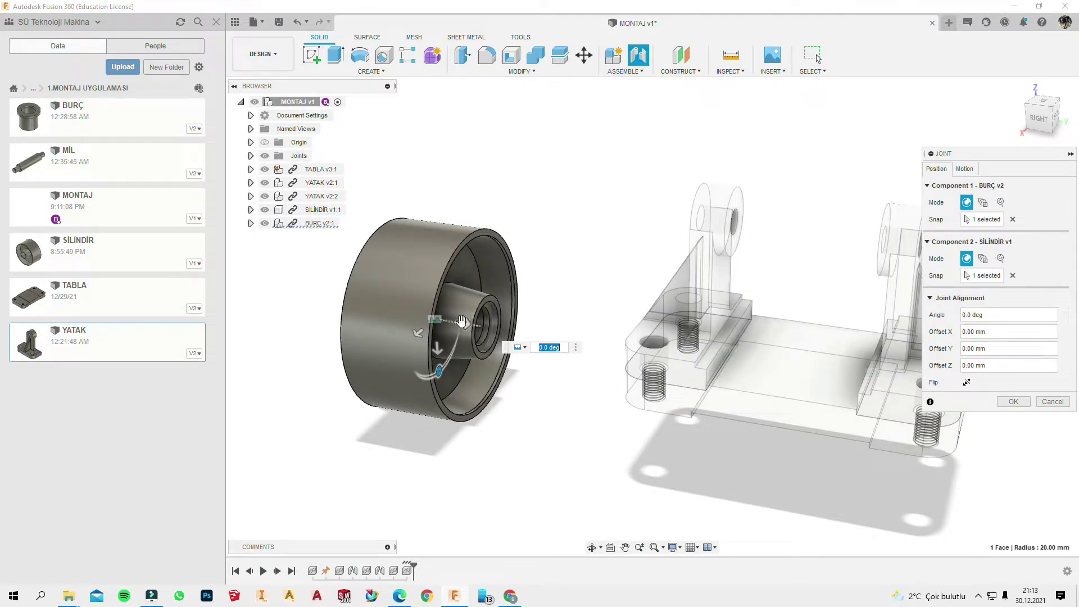
drag(437, 348, 478, 404)
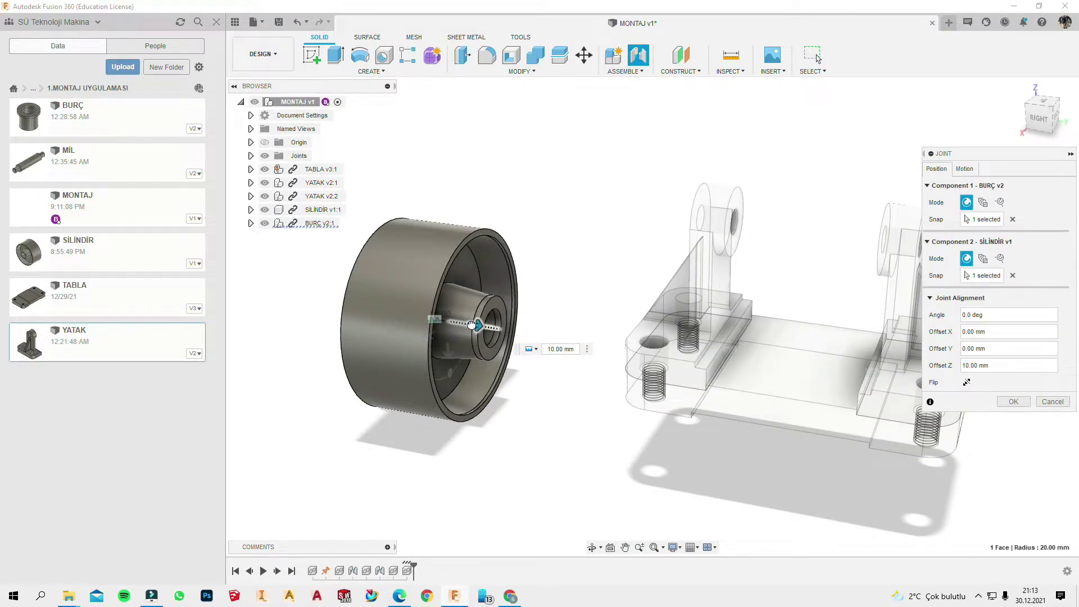
click(966, 169)
click(983, 187)
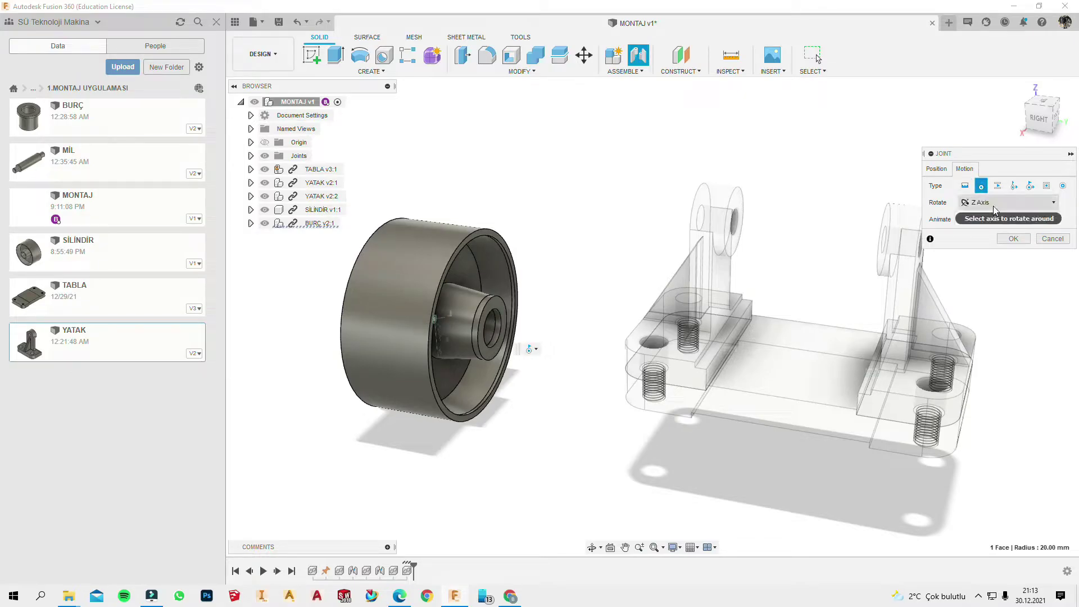
click(1013, 239)
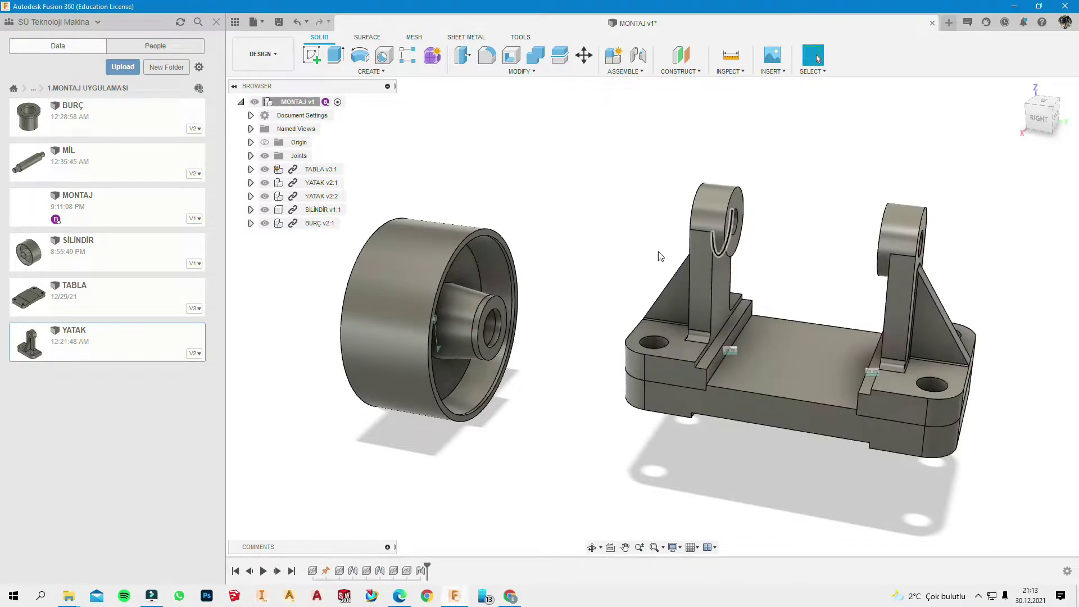
scroll(519, 270, down, 3)
Step: Insert a second BURÇ bushing, tip it onto its side, and place it beside the wheel
shift+middle_drag(518, 270, 618, 263)
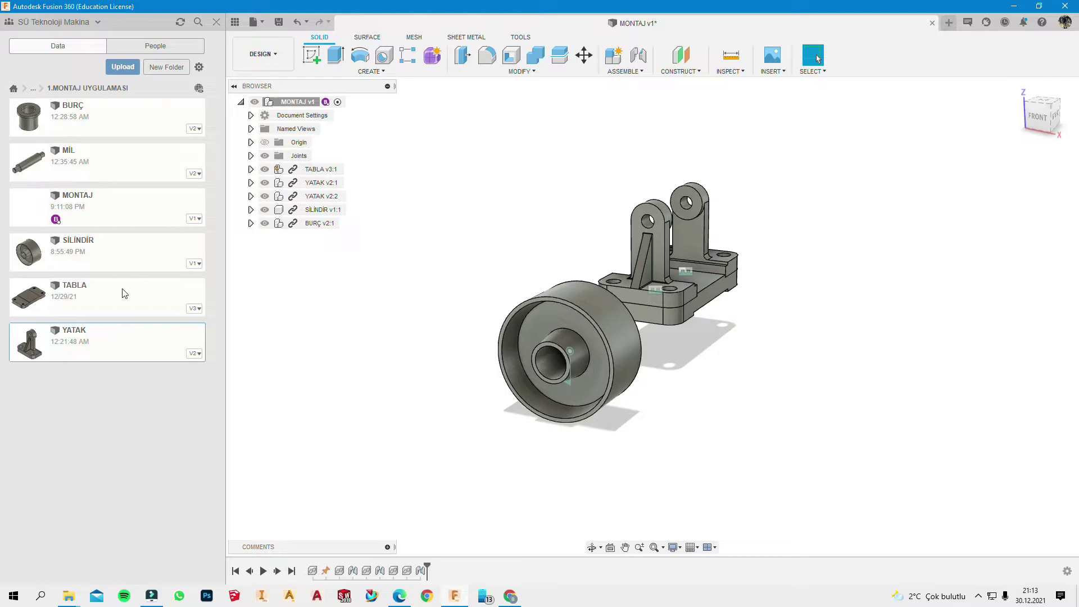
drag(79, 123, 427, 429)
scroll(433, 463, up, 2)
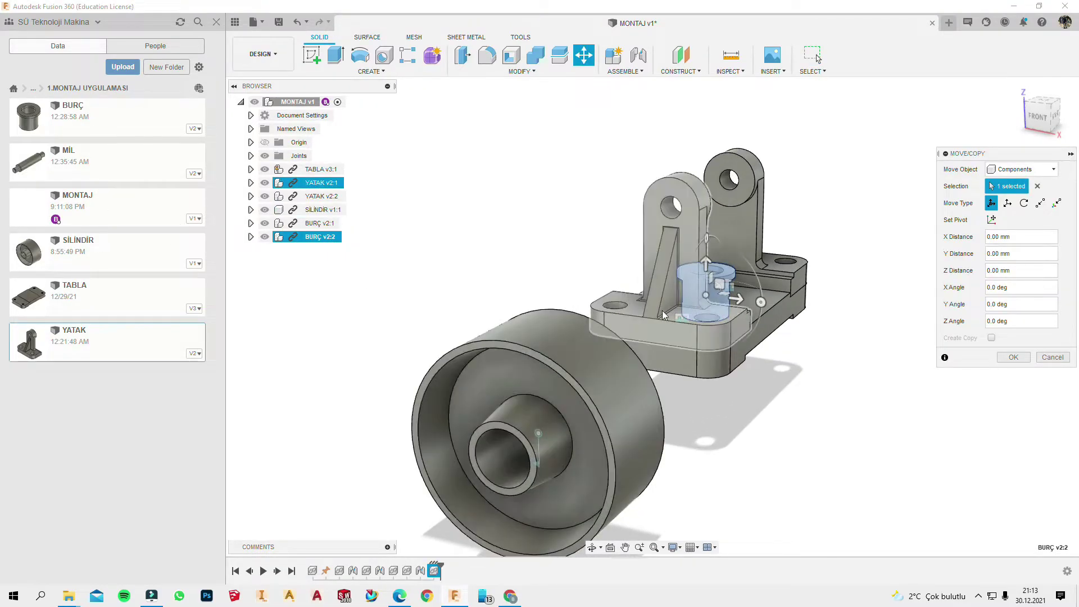
shift+middle_drag(662, 311, 573, 320)
drag(783, 299, 759, 441)
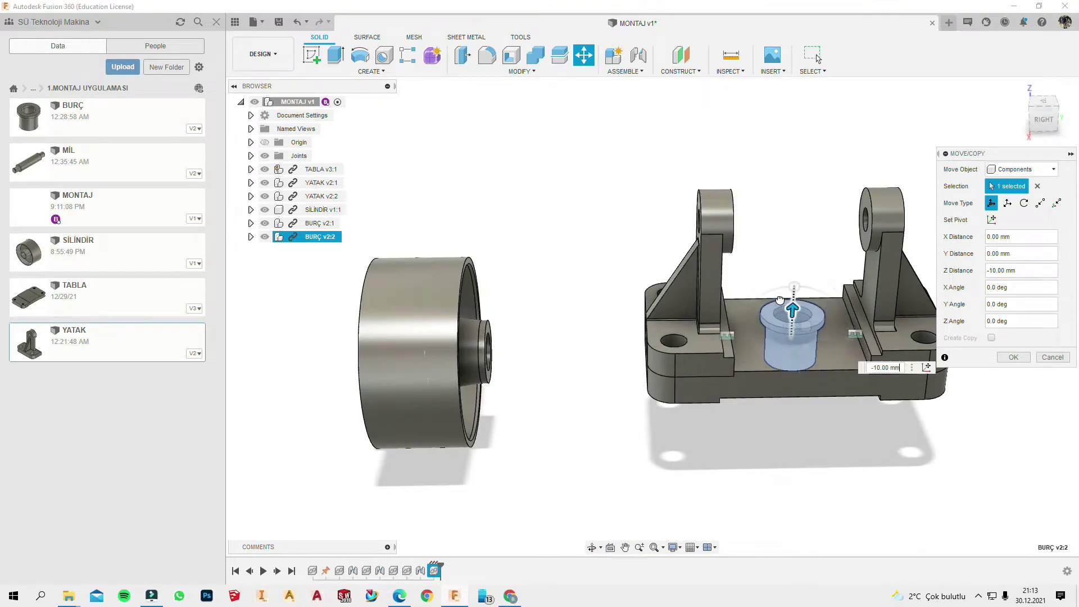
drag(841, 474, 712, 477)
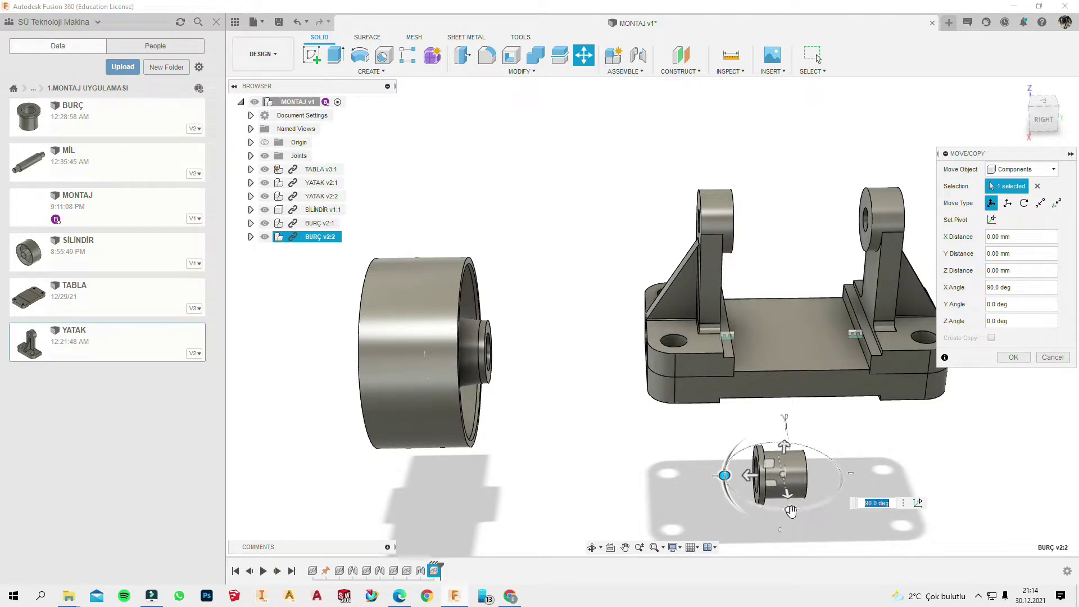
drag(791, 512, 840, 470)
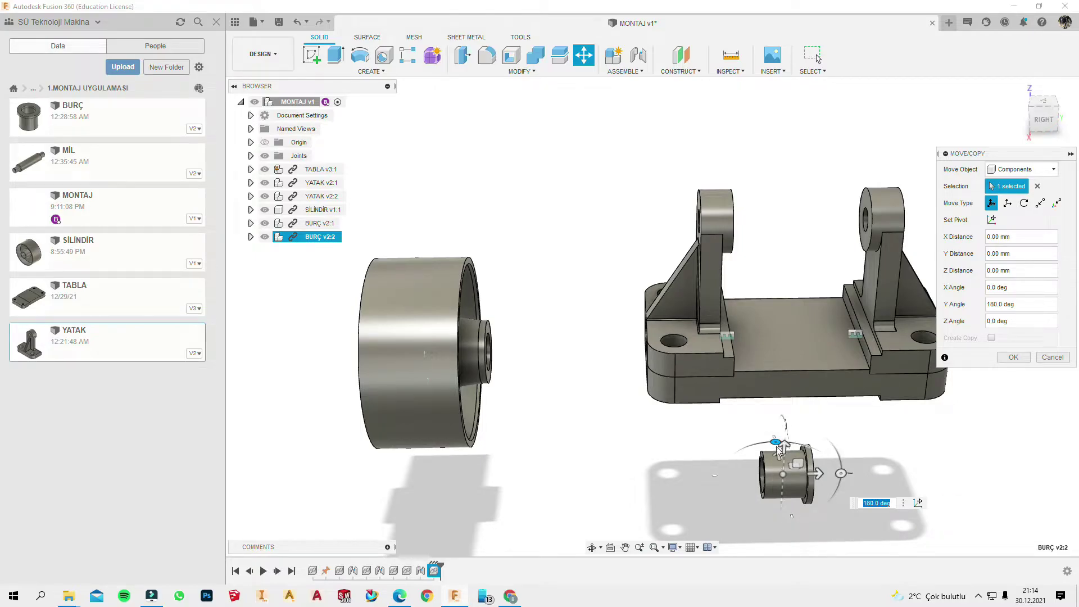
mouse_move(777, 445)
mouse_down()
mouse_move(790, 494)
mouse_move(746, 480)
mouse_up()
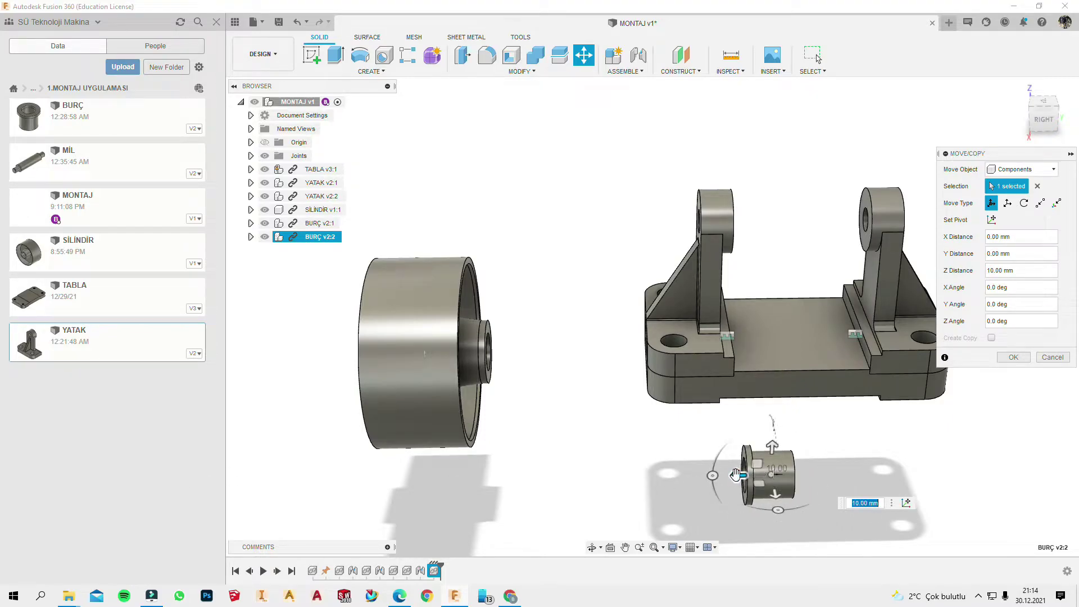
drag(197, 477, 147, 476)
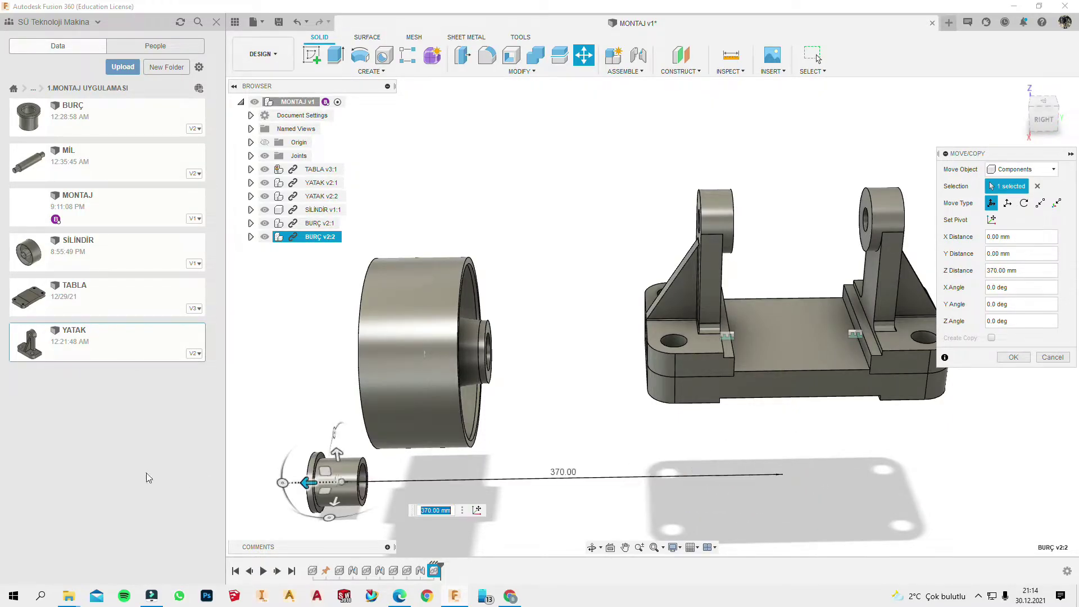
click(1003, 356)
Step: Joint the second bushing into the SİLİNDİR bore with a -10 mm offset
shift+middle_drag(322, 468, 408, 412)
click(408, 412)
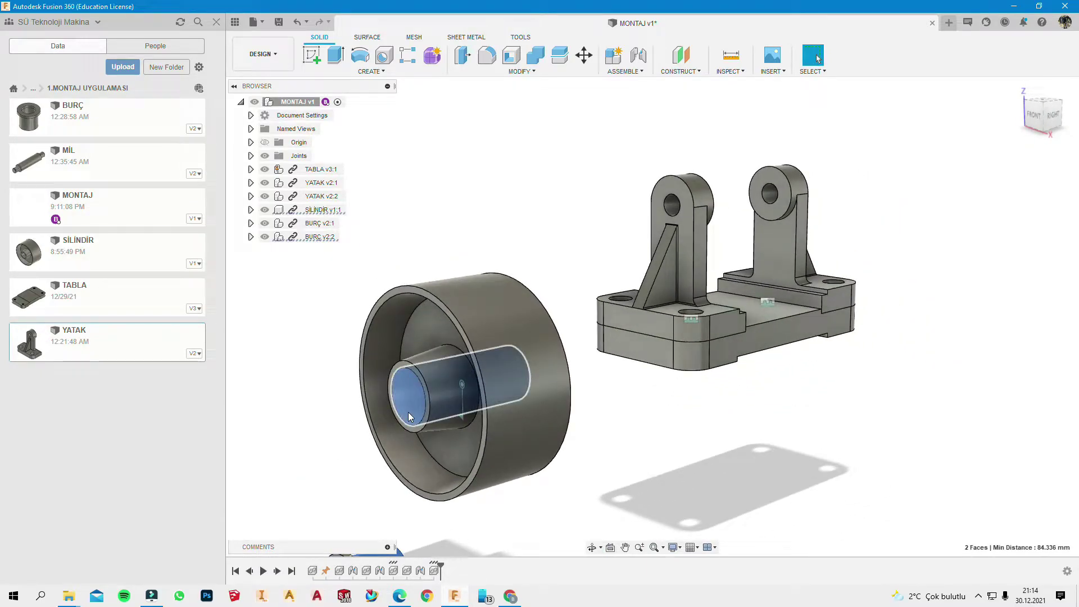
click(638, 56)
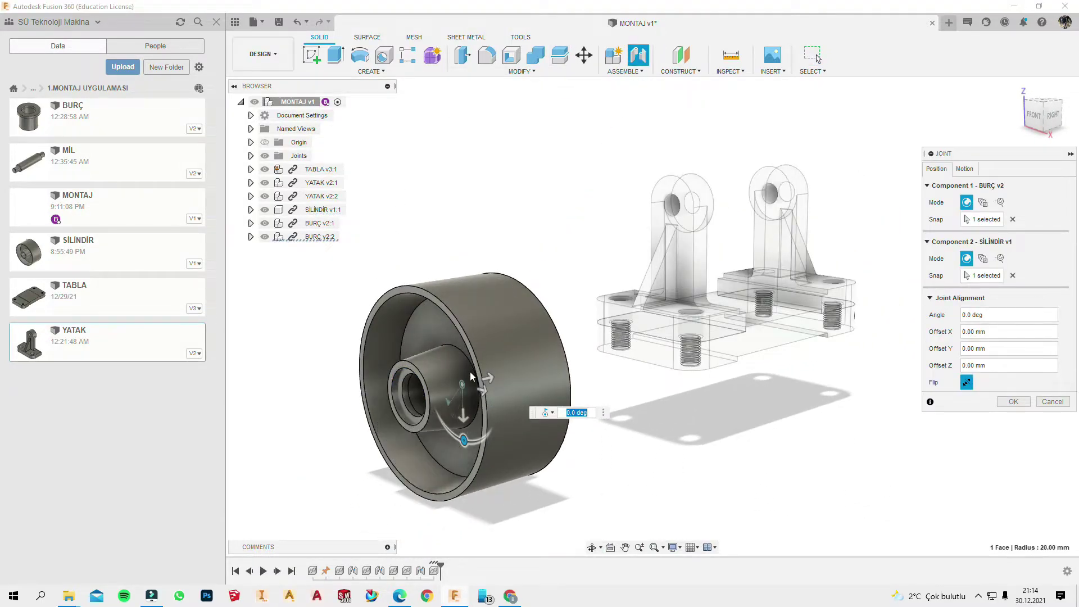
drag(488, 381, 478, 383)
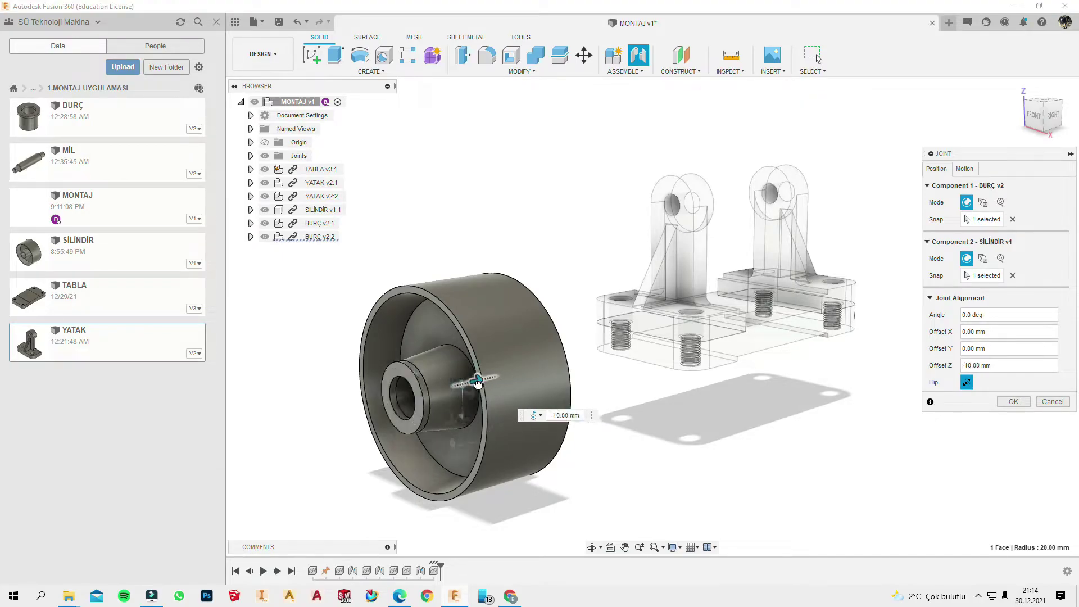
click(1014, 401)
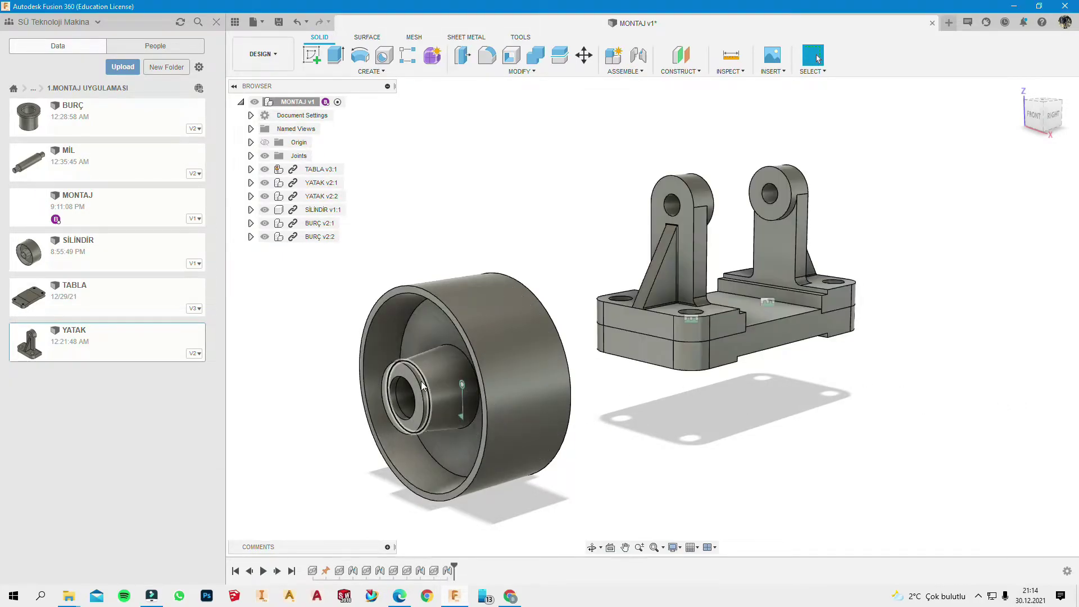
scroll(506, 393, down, 3)
Step: Insert the MİL shaft from the Data panel and start raising it
shift+middle_drag(428, 393, 363, 392)
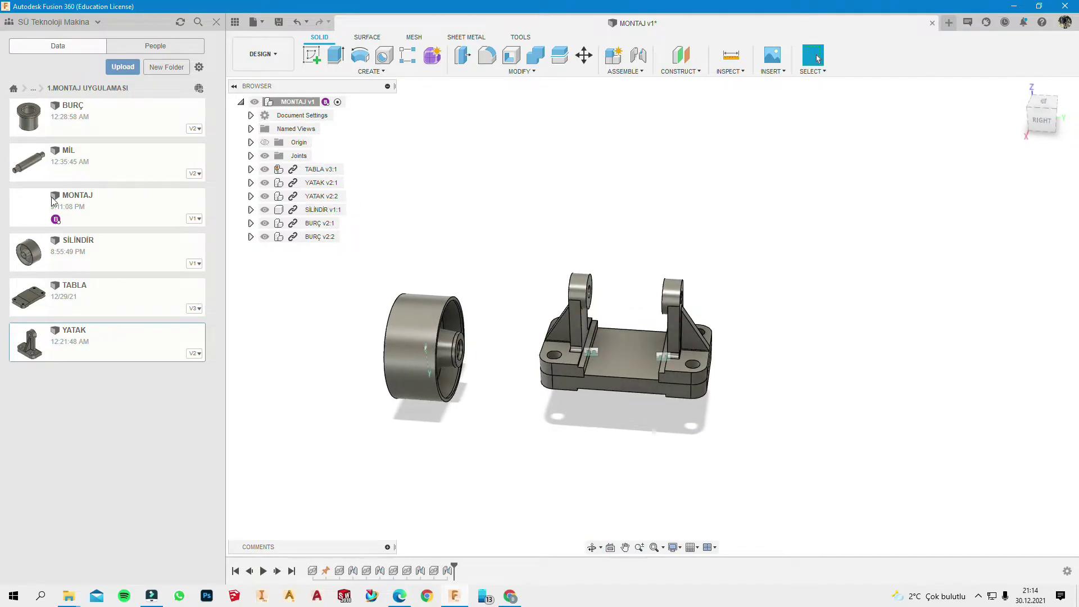
drag(56, 165, 466, 434)
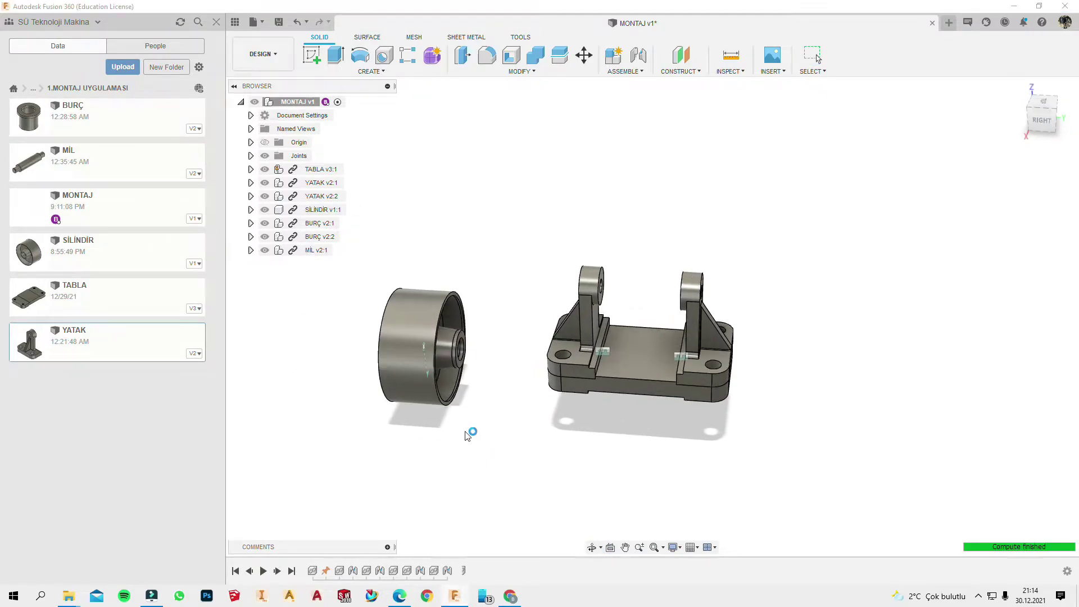
scroll(458, 438, up, 5)
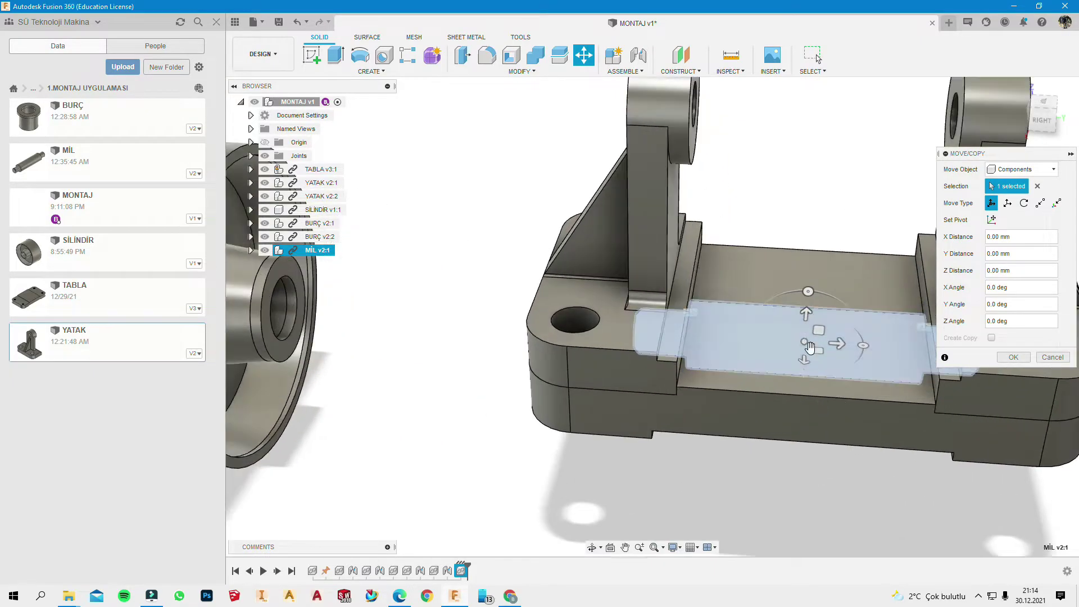
drag(816, 360, 812, 202)
scroll(797, 249, down, 2)
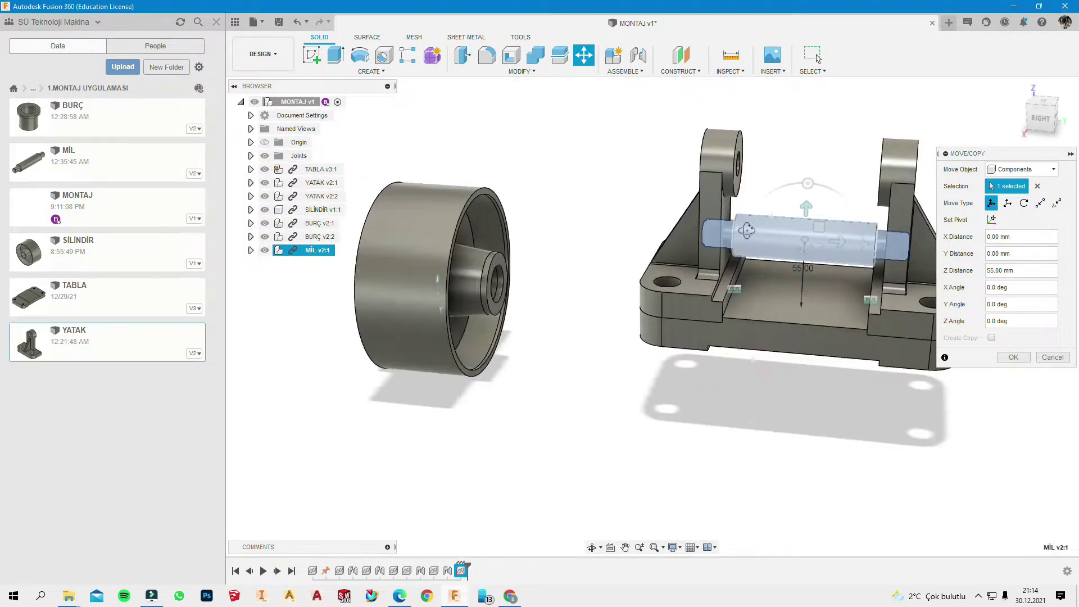
Step: Position the MİL shaft at Z 110 mm and Y -20 mm between the YATAK blocks, then pick its end face
shift+middle_drag(798, 250, 721, 222)
drag(761, 181, 760, 96)
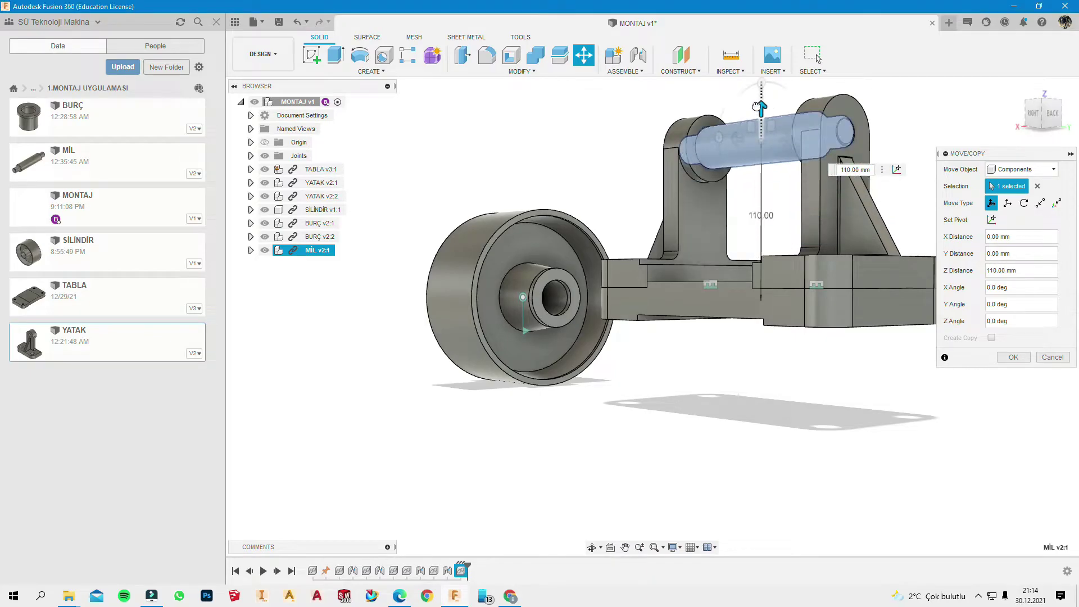
shift+middle_drag(748, 186, 786, 225)
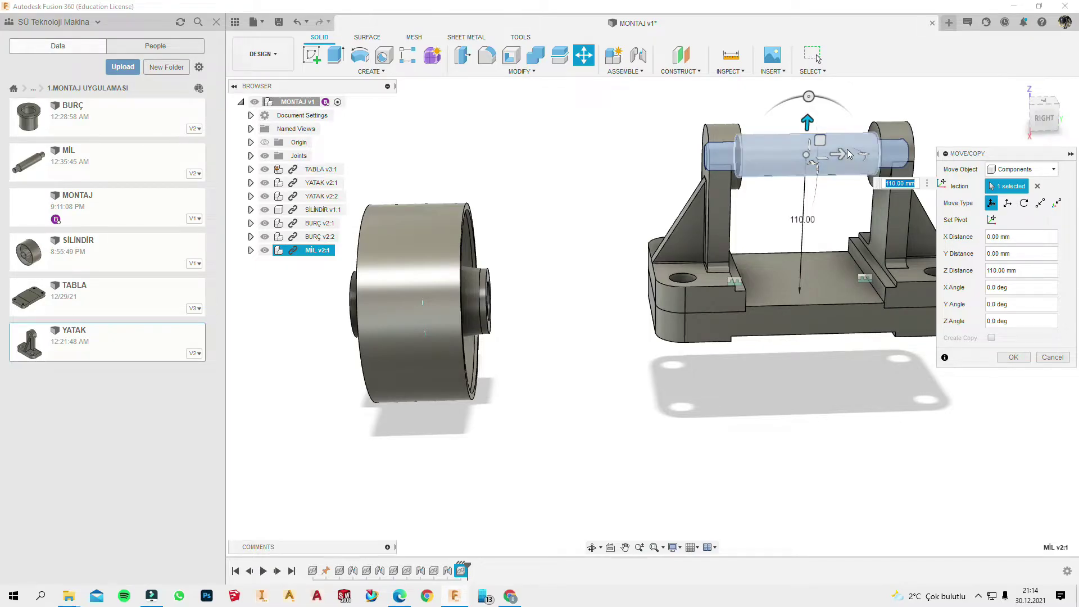
drag(830, 159, 785, 157)
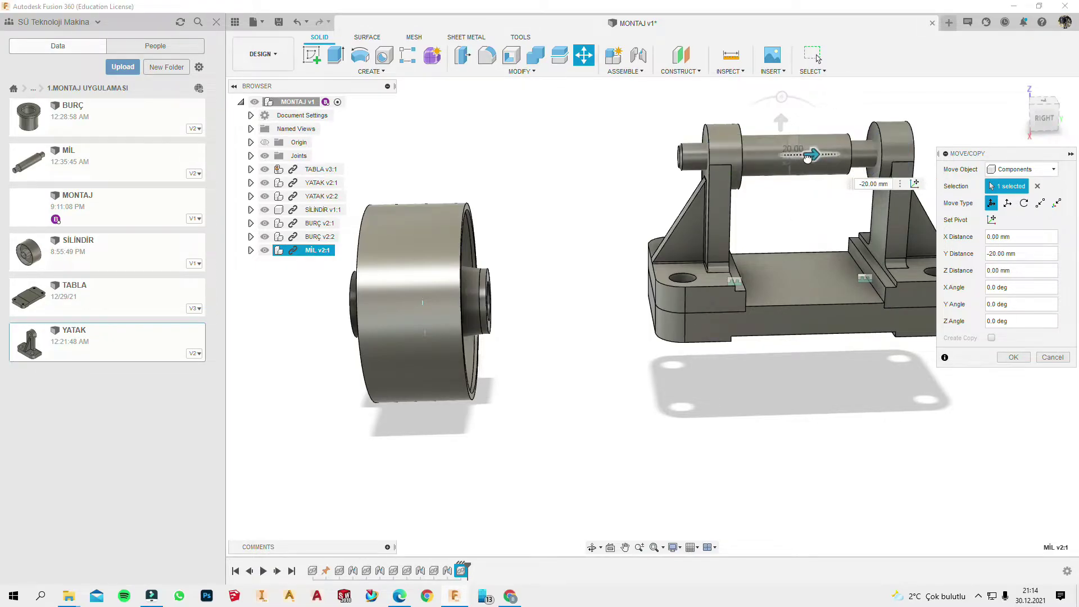
click(1010, 358)
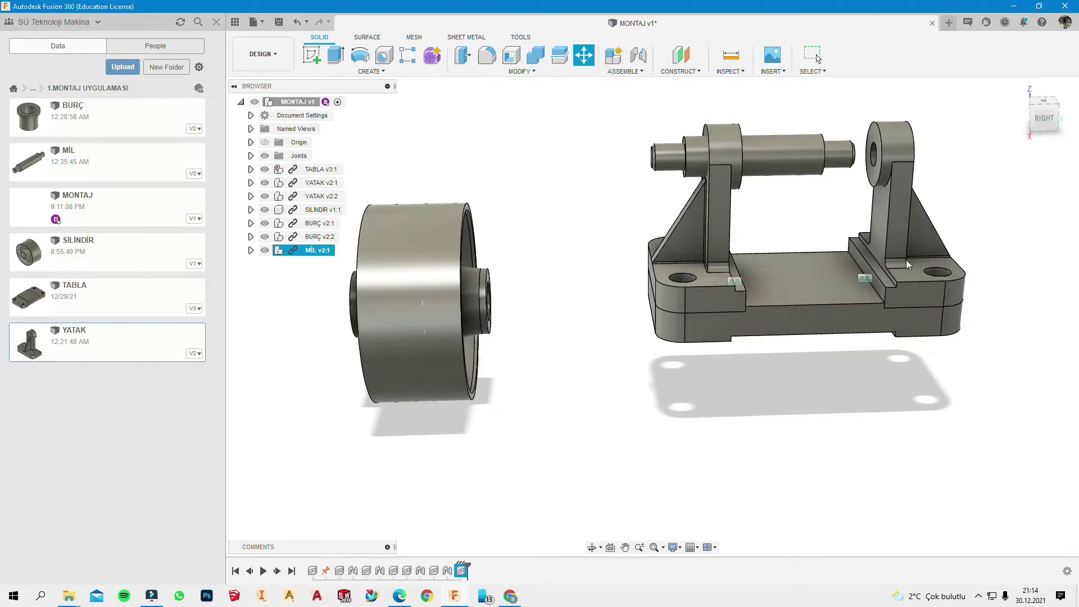
scroll(821, 163, up, 3)
click(813, 162)
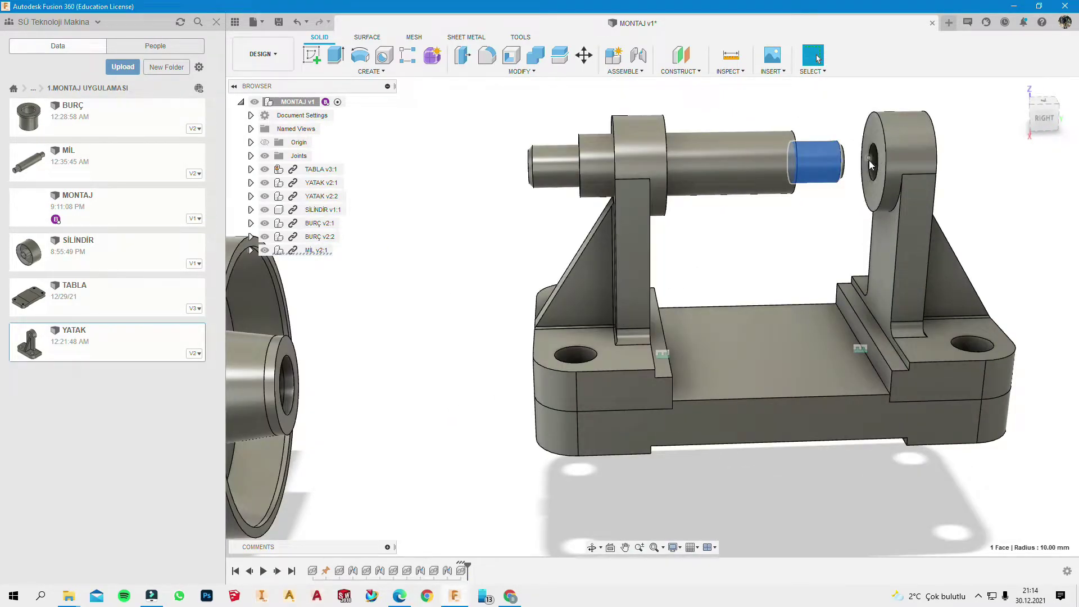
Step: Joint the MİL shaft end face to the YATAK bore at 180° with a 13 mm Z offset
scroll(871, 160, up, 3)
ctrl+click(875, 162)
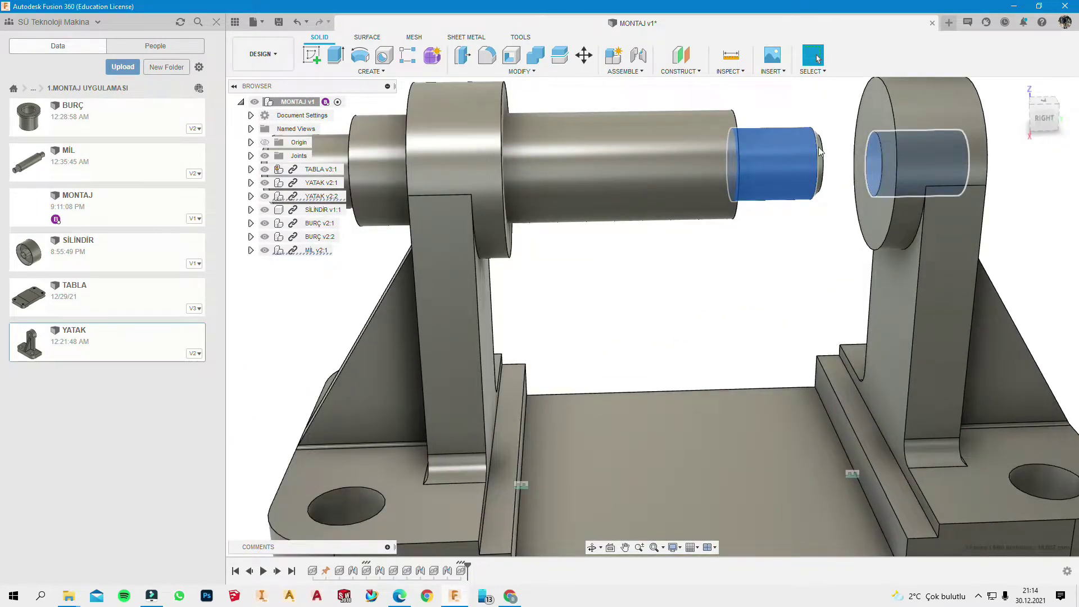
click(639, 55)
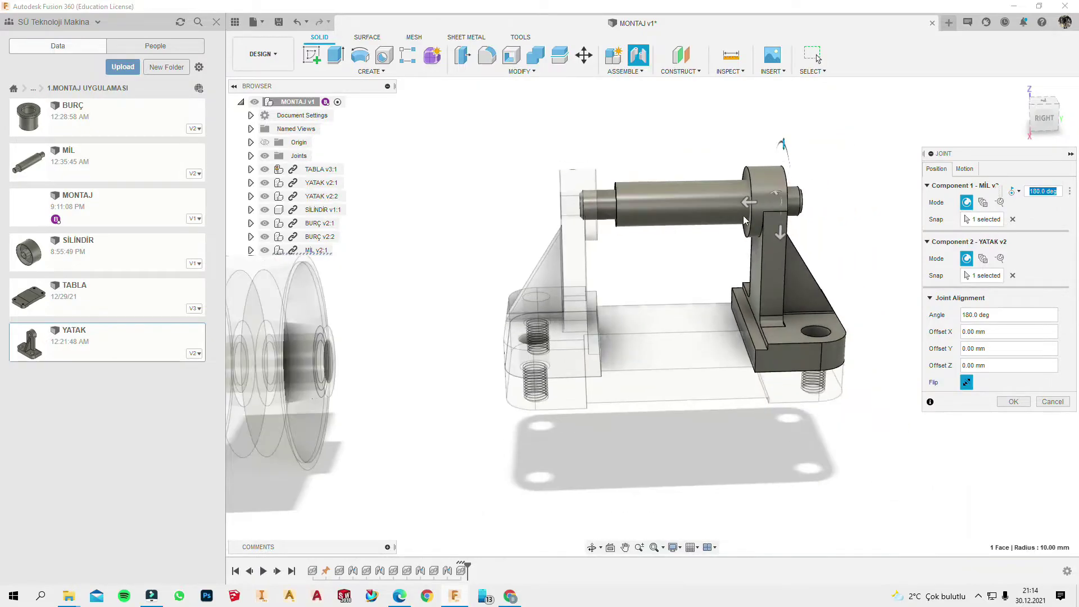
drag(752, 197, 725, 198)
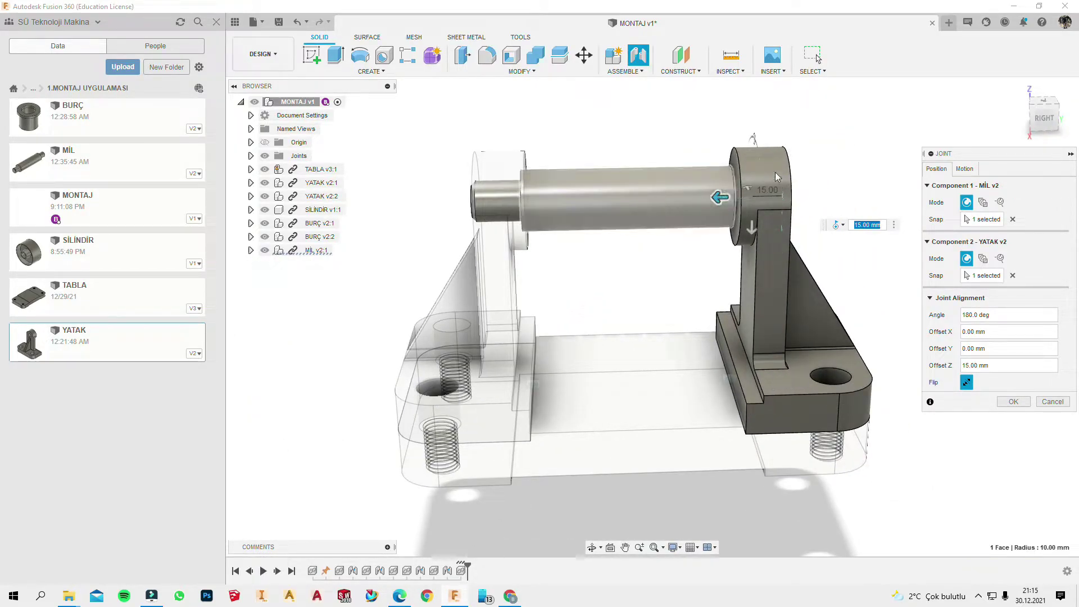
click(1040, 119)
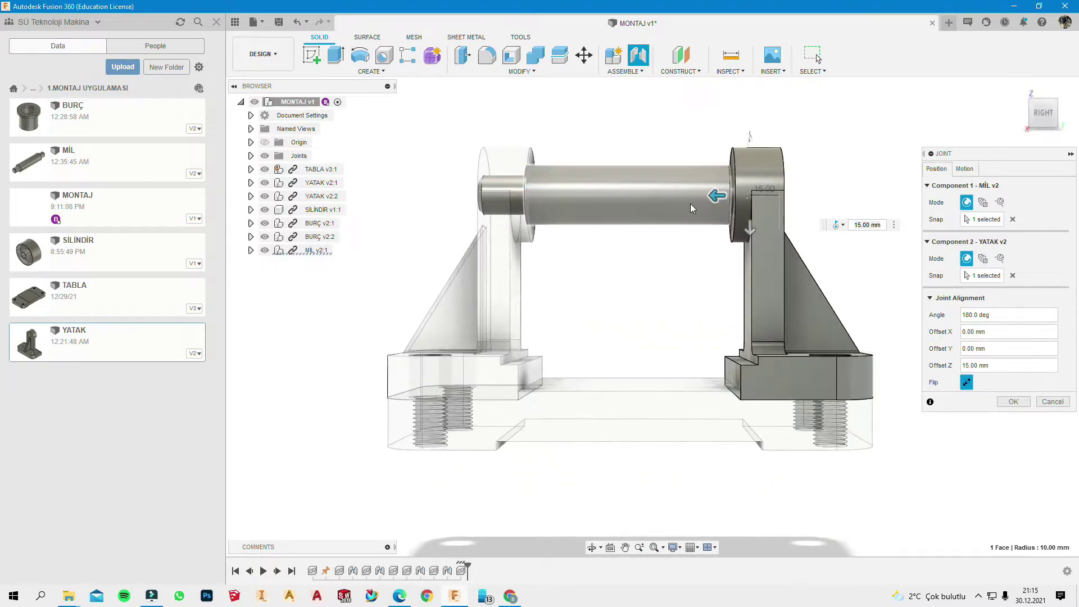
drag(716, 194, 717, 199)
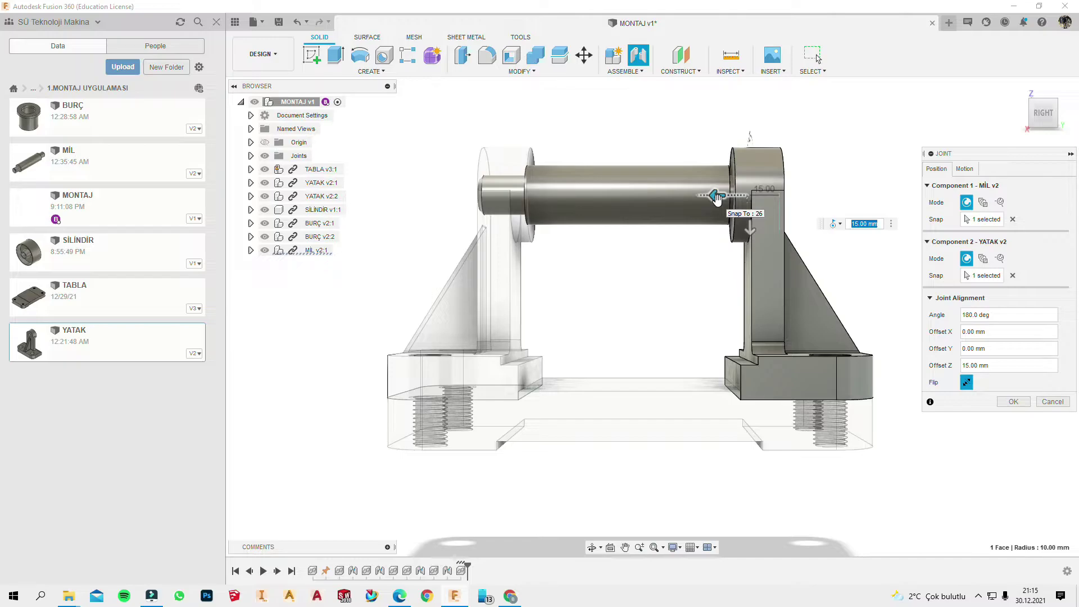
text(10)
key(Return)
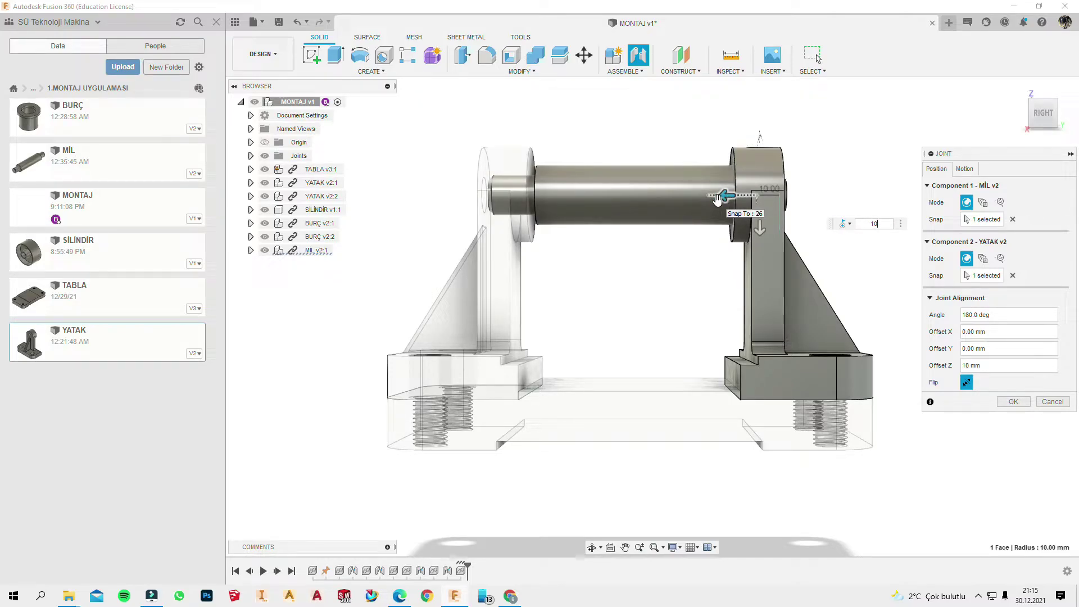
text(12)
key(Return)
key(Return)
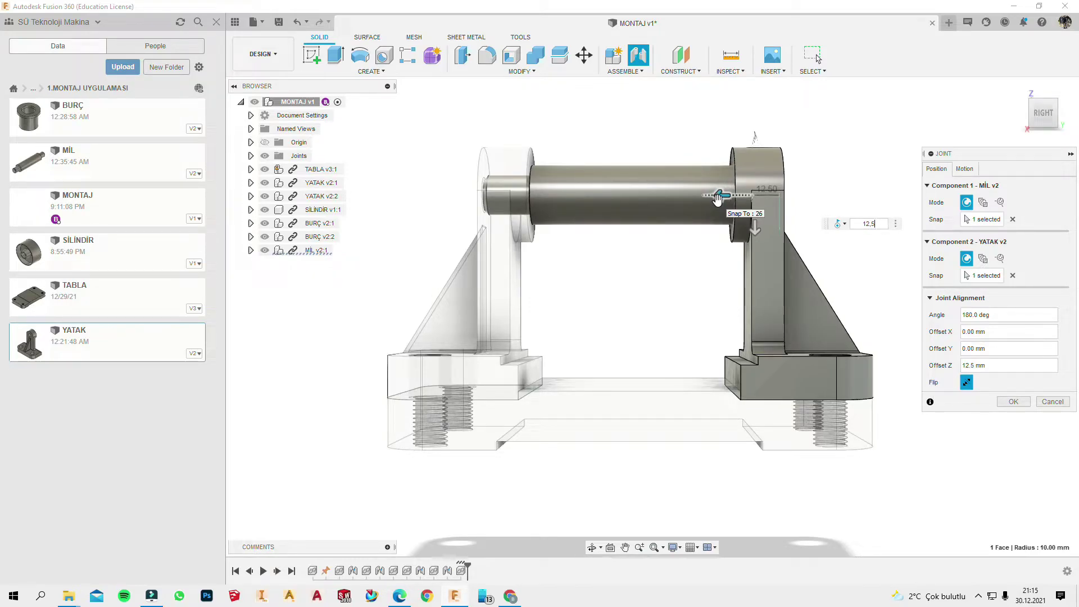
text(3)
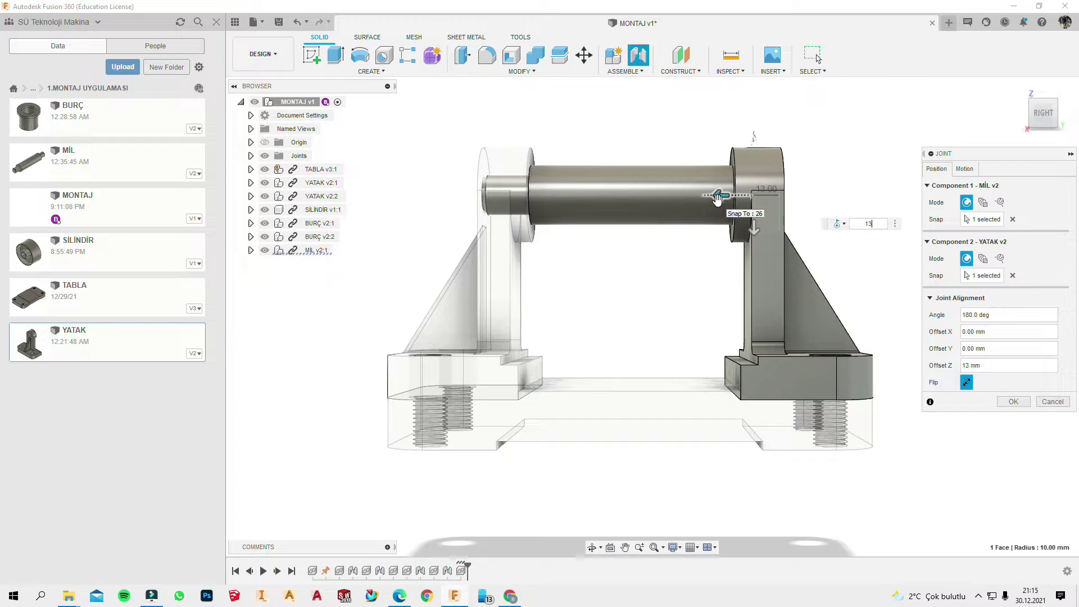
key(Return)
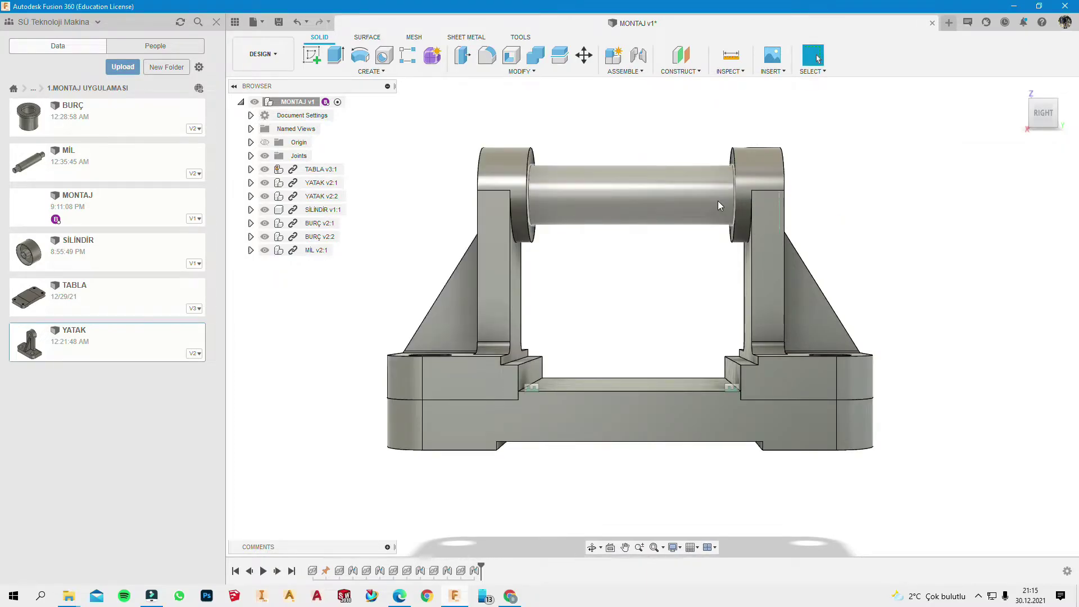
Step: Orbit and zoom around the assembly to look into the YATAK shaft hole
scroll(615, 234, down, 3)
scroll(587, 223, down, 2)
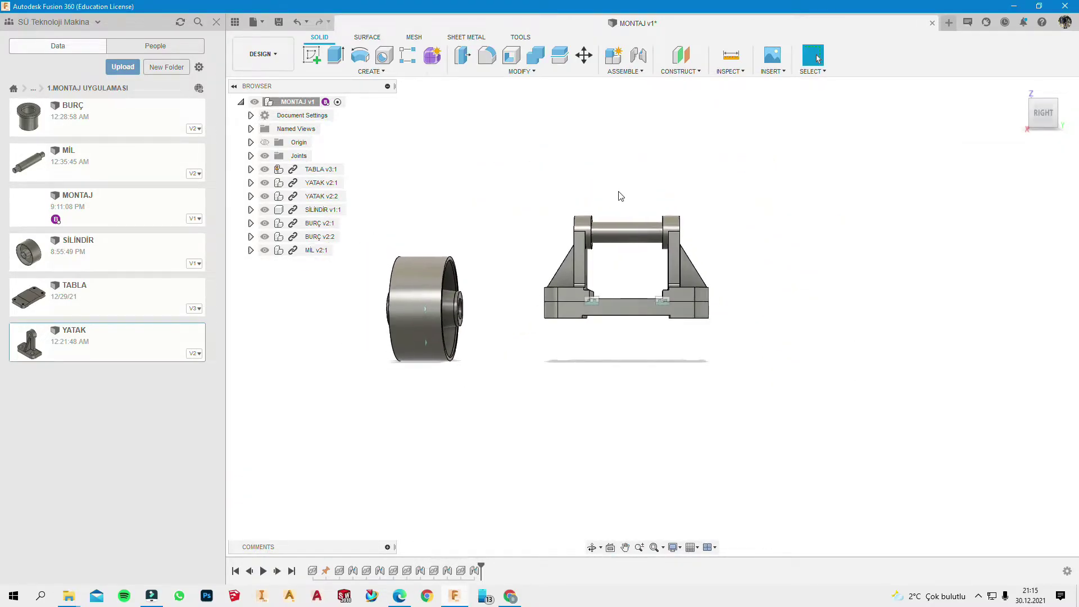
mouse_move(619, 193)
shift+middle_down()
mouse_move(535, 213)
mouse_move(653, 229)
mouse_move(681, 263)
shift+middle_up()
scroll(542, 215, up, 2)
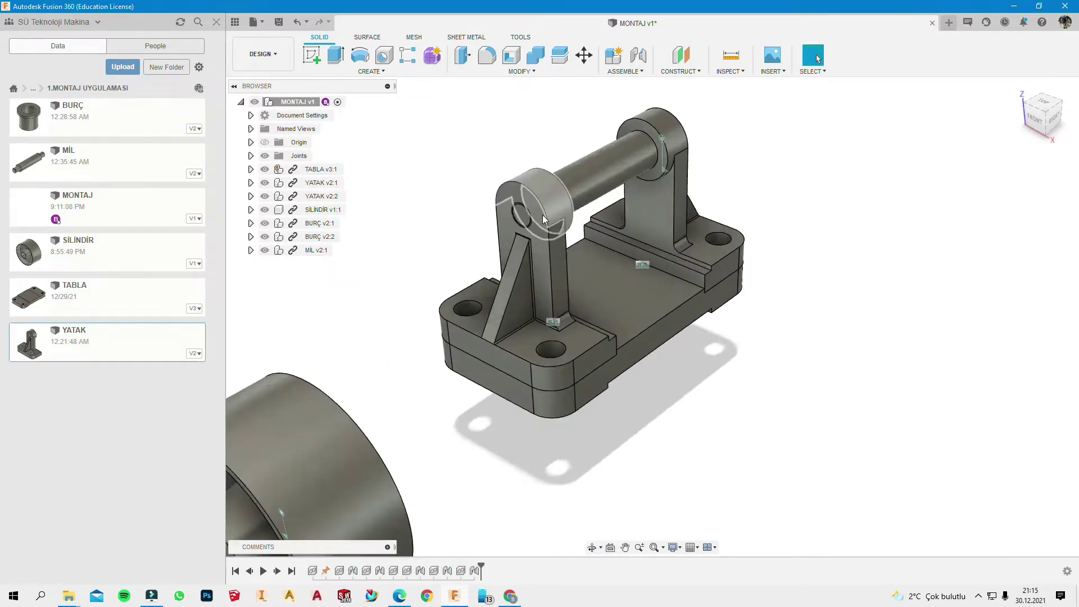
scroll(525, 206, up, 3)
scroll(497, 211, up, 3)
scroll(469, 190, up, 3)
shift+middle_drag(469, 190, 501, 152)
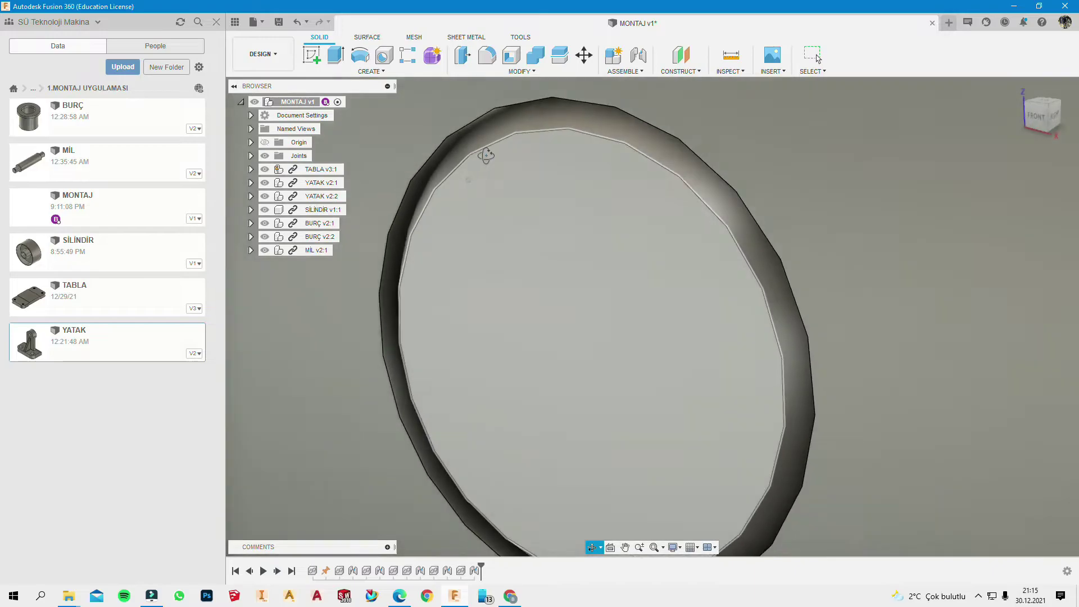
scroll(490, 124, up, 3)
scroll(489, 125, up, 2)
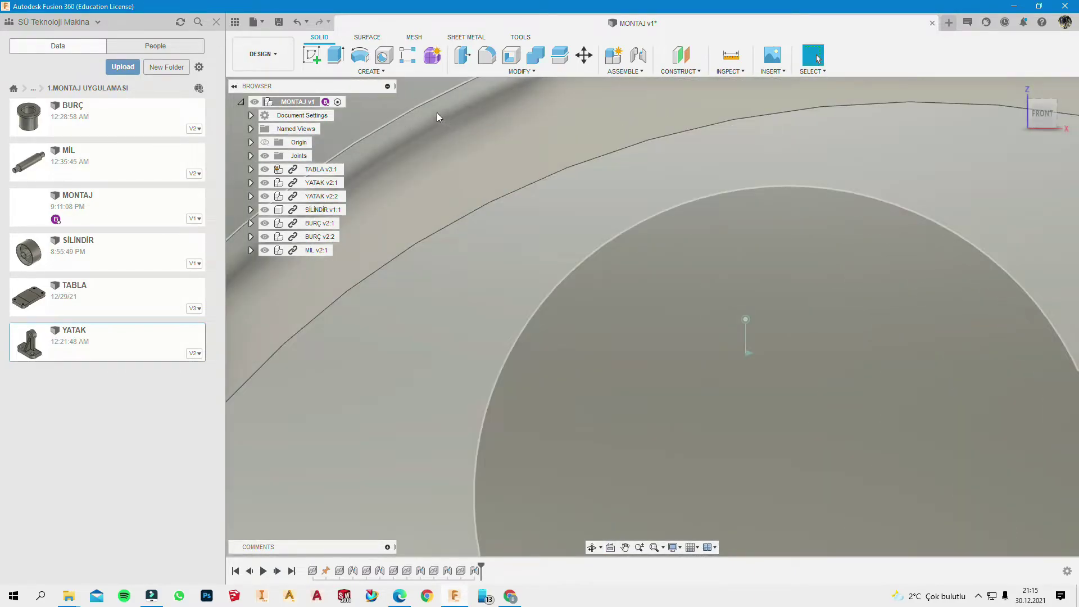
scroll(437, 115, down, 2)
scroll(444, 141, down, 3)
scroll(534, 194, down, 3)
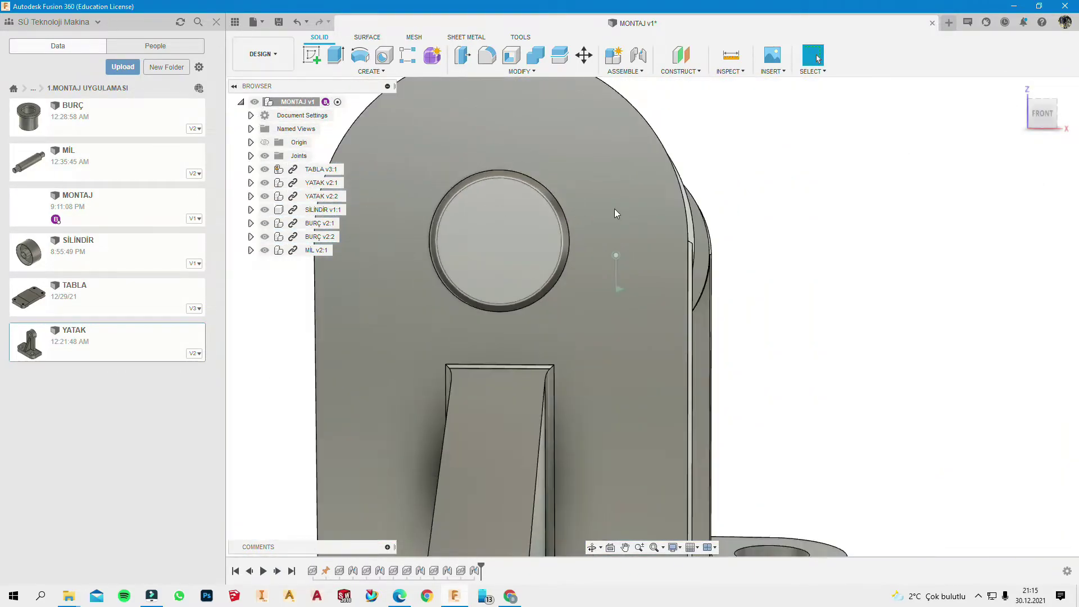
shift+middle_drag(615, 210, 588, 230)
scroll(714, 244, down, 3)
scroll(780, 227, down, 3)
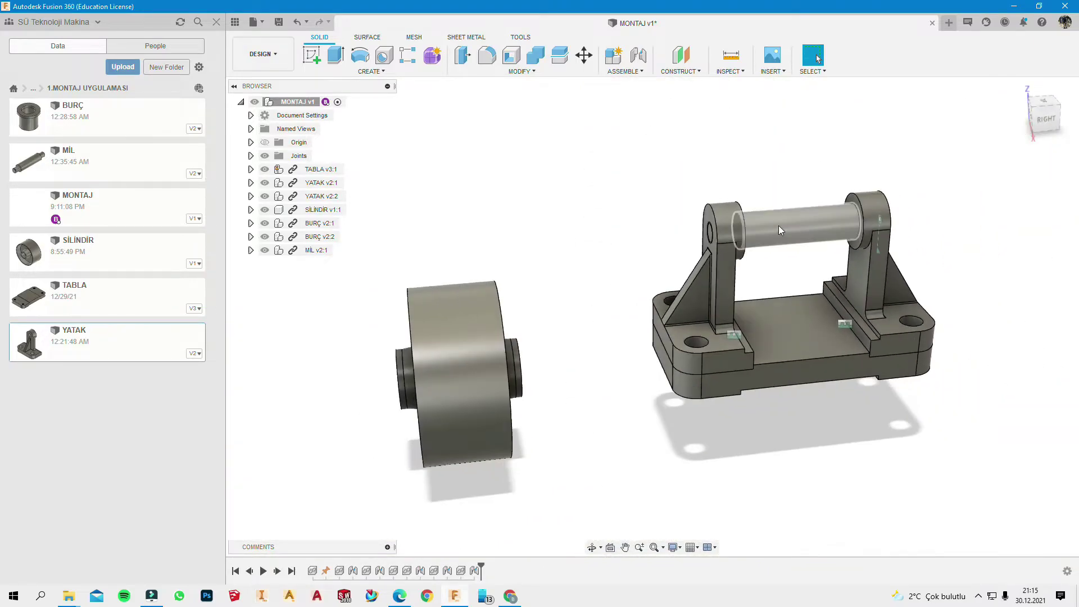
shift+middle_drag(778, 225, 744, 224)
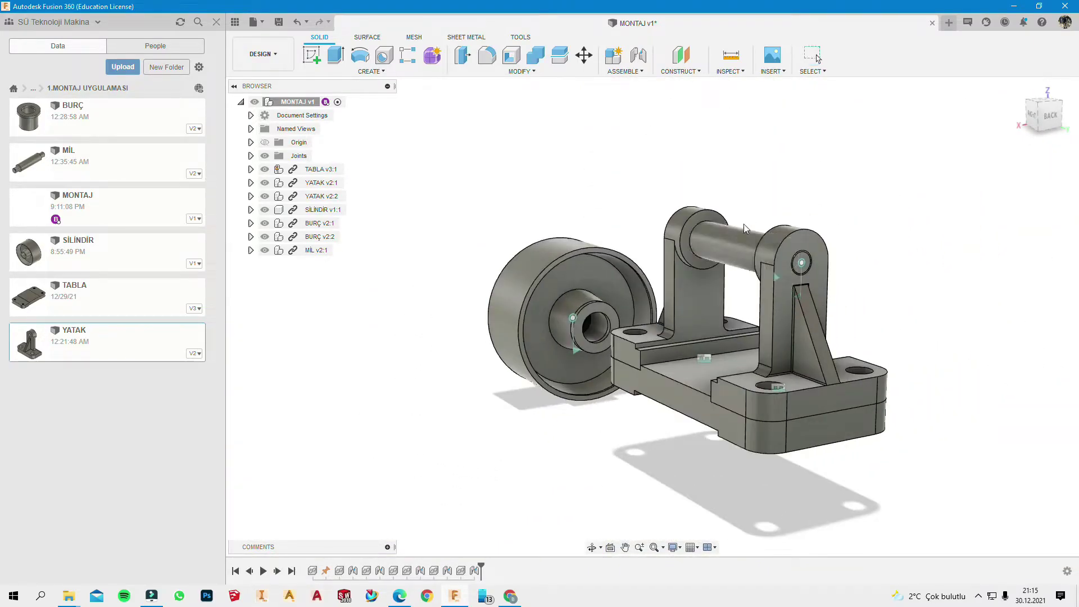
Step: Drag the SİLİNDİR wheel away from the TABLA base and view it from the front
drag(555, 287, 506, 293)
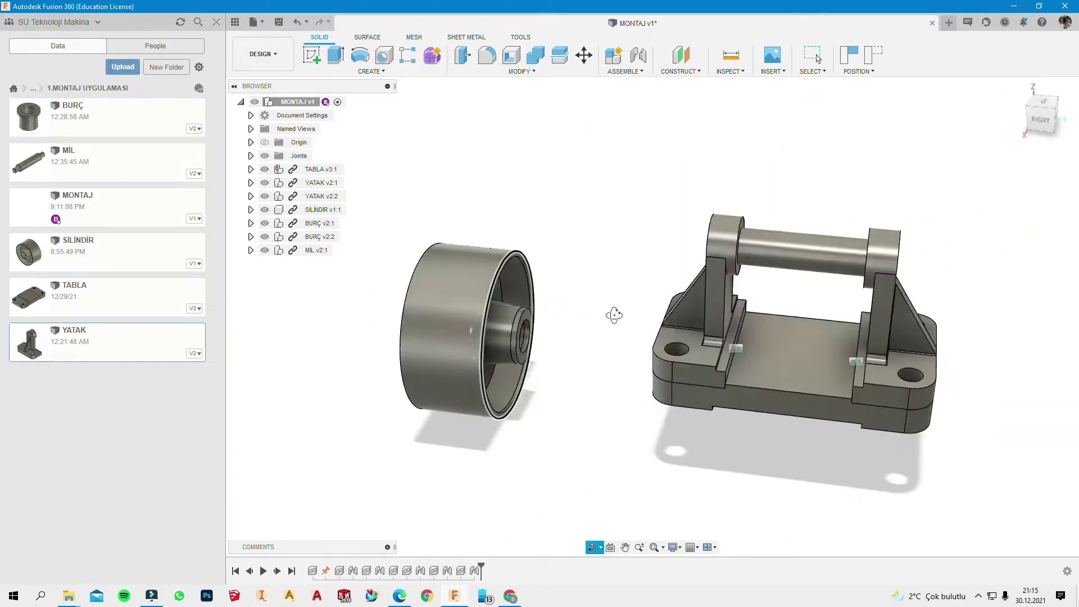
shift+middle_drag(614, 313, 532, 351)
scroll(531, 352, up, 3)
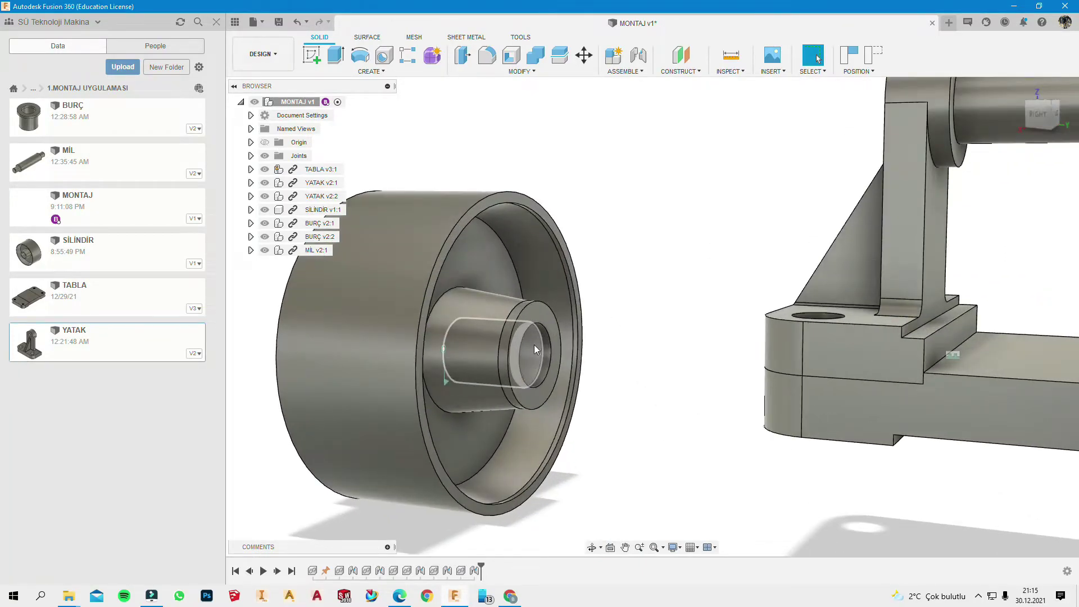
scroll(531, 345, down, 3)
mouse_move(484, 367)
shift+middle_down()
mouse_move(582, 364)
mouse_move(600, 419)
shift+middle_up()
Step: Joint the BURÇ 15 mm bore to the MİL shaft face with a -10 mm Z offset
click(620, 479)
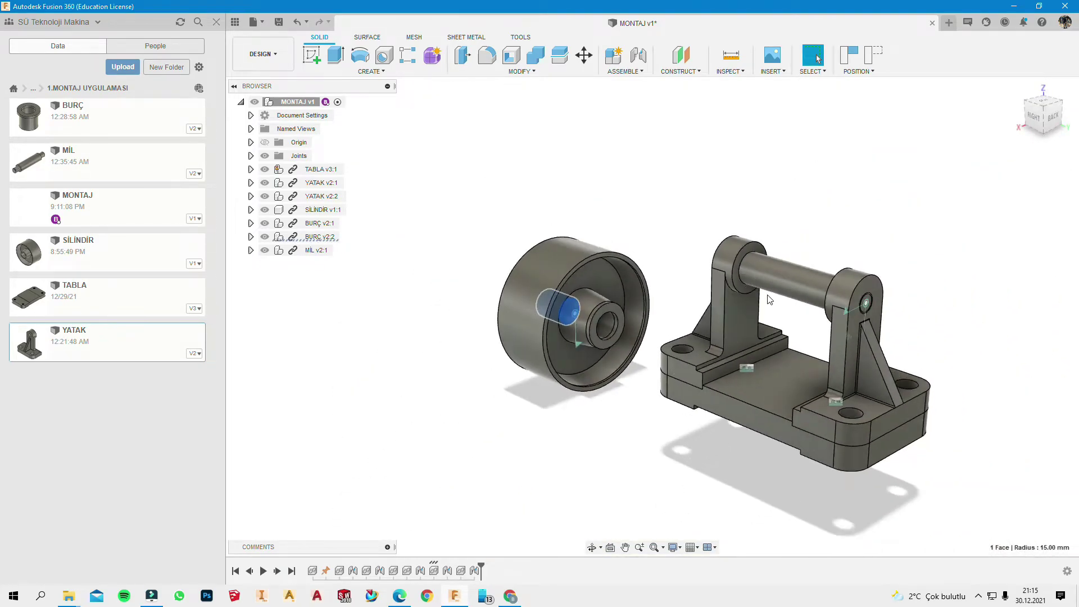
click(766, 278)
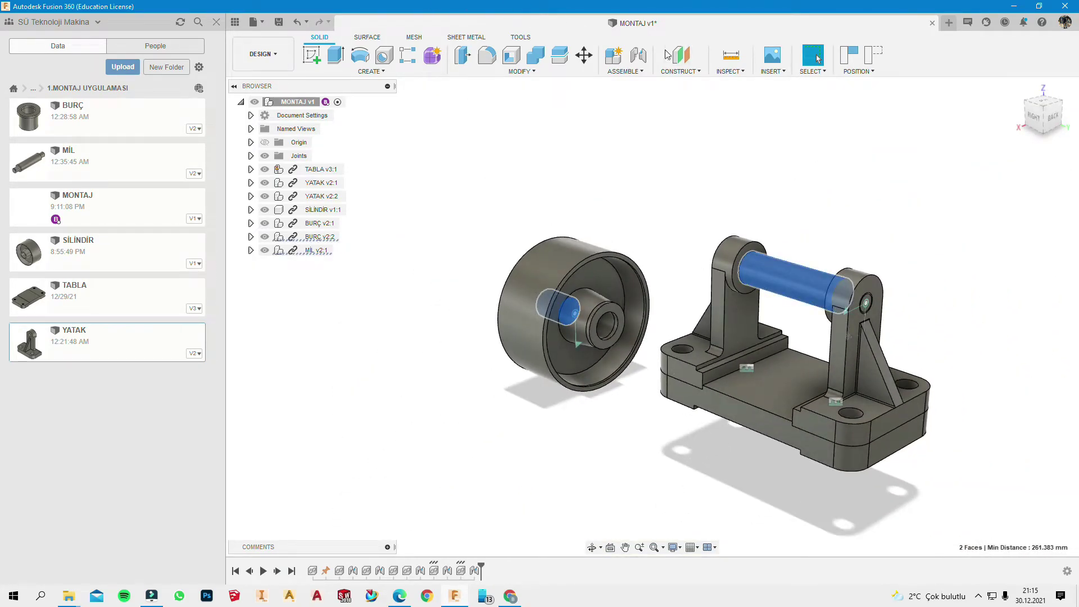
click(638, 55)
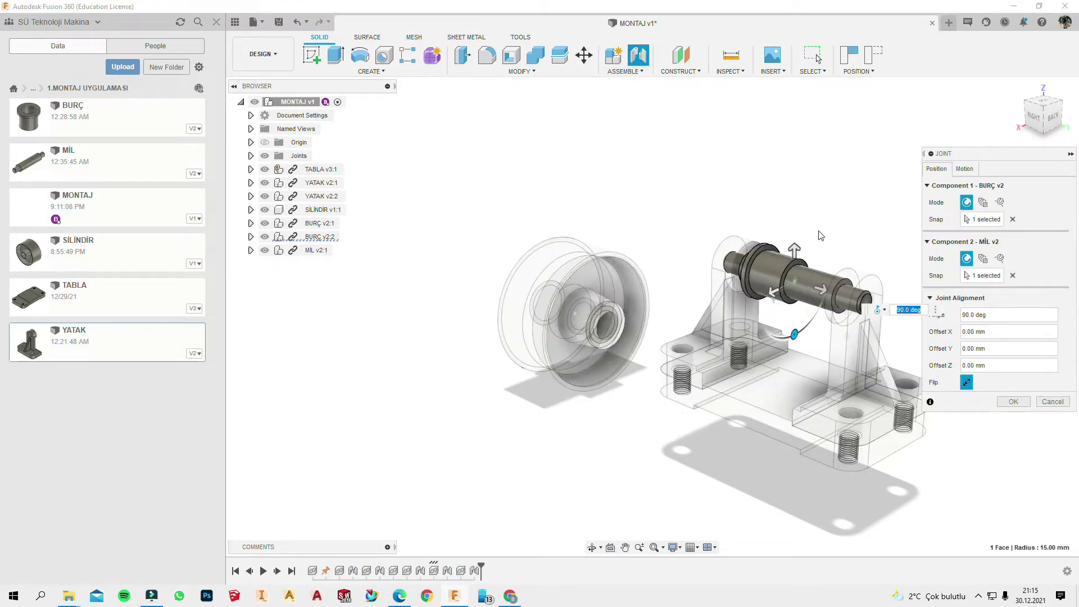
shift+middle_drag(757, 345, 805, 256)
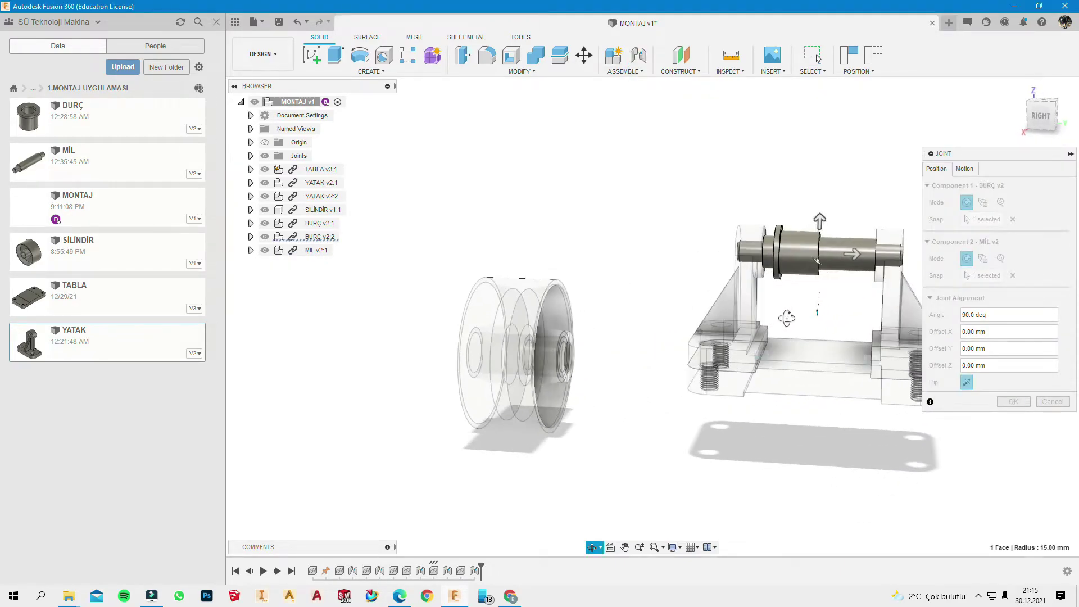
drag(846, 256, 837, 257)
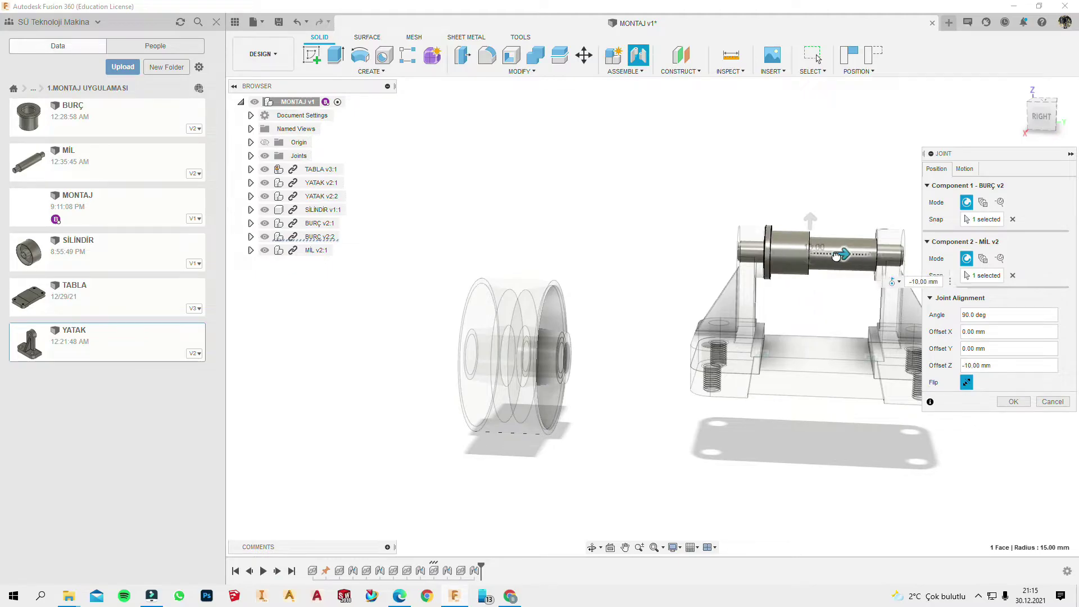
click(1013, 401)
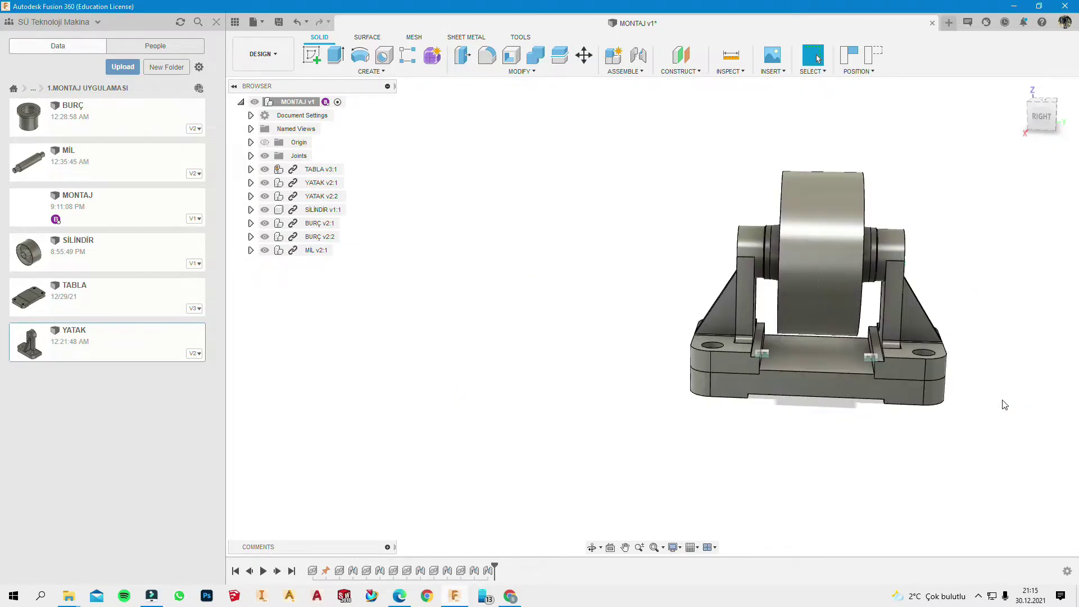
mouse_move(1005, 403)
shift+middle_down()
mouse_move(990, 337)
mouse_move(784, 246)
shift+middle_up()
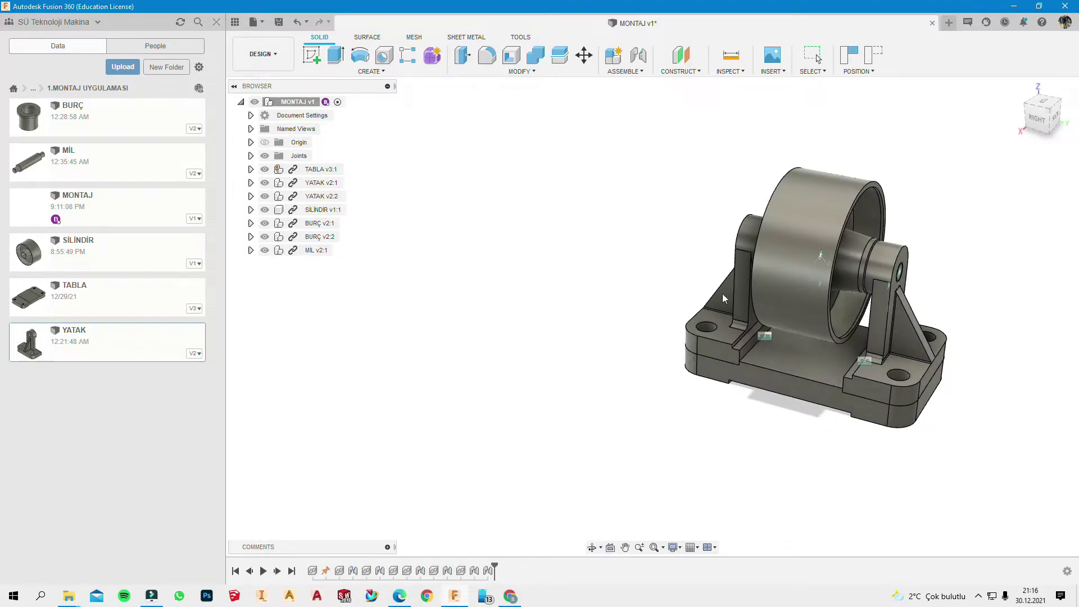
shift+middle_drag(706, 238, 801, 383)
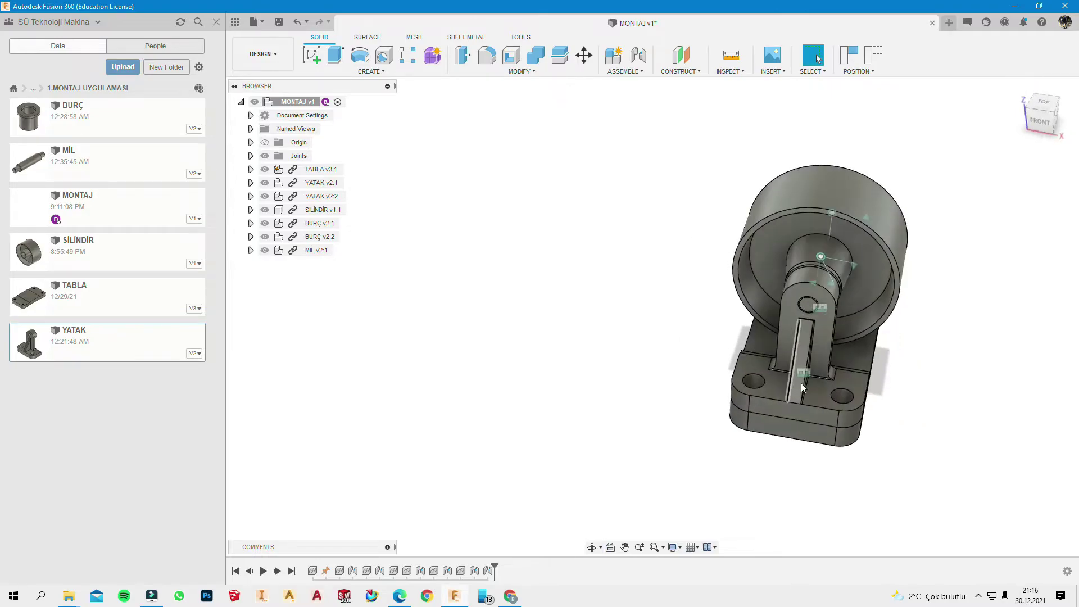
scroll(866, 435, up, 3)
shift+middle_drag(866, 435, 900, 433)
scroll(899, 433, down, 3)
scroll(920, 433, up, 2)
scroll(922, 433, down, 4)
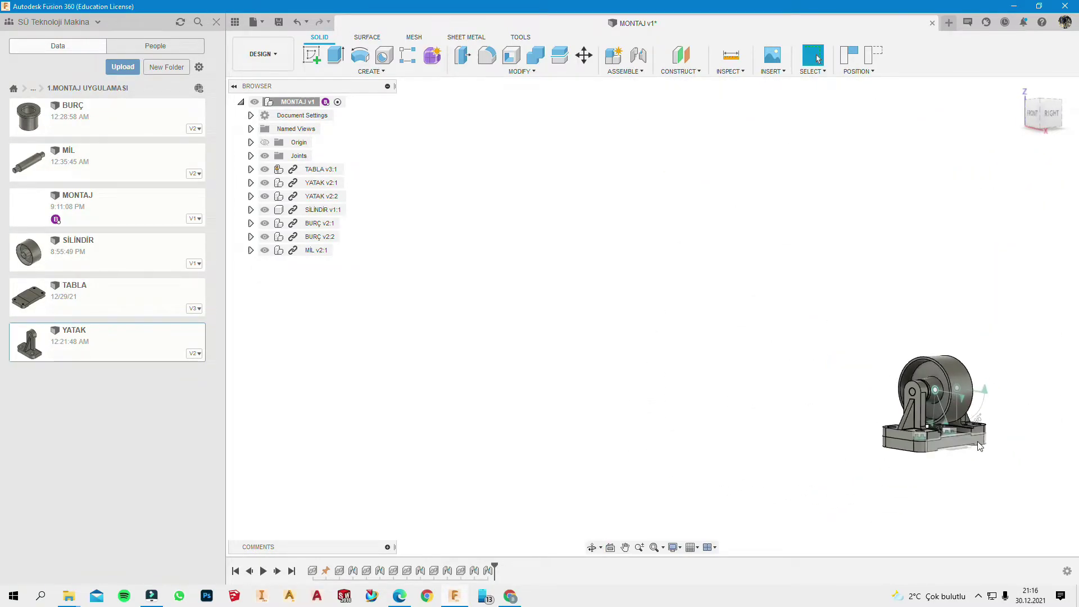
scroll(1022, 462, up, 2)
scroll(824, 393, up, 3)
shift+middle_drag(824, 392, 798, 314)
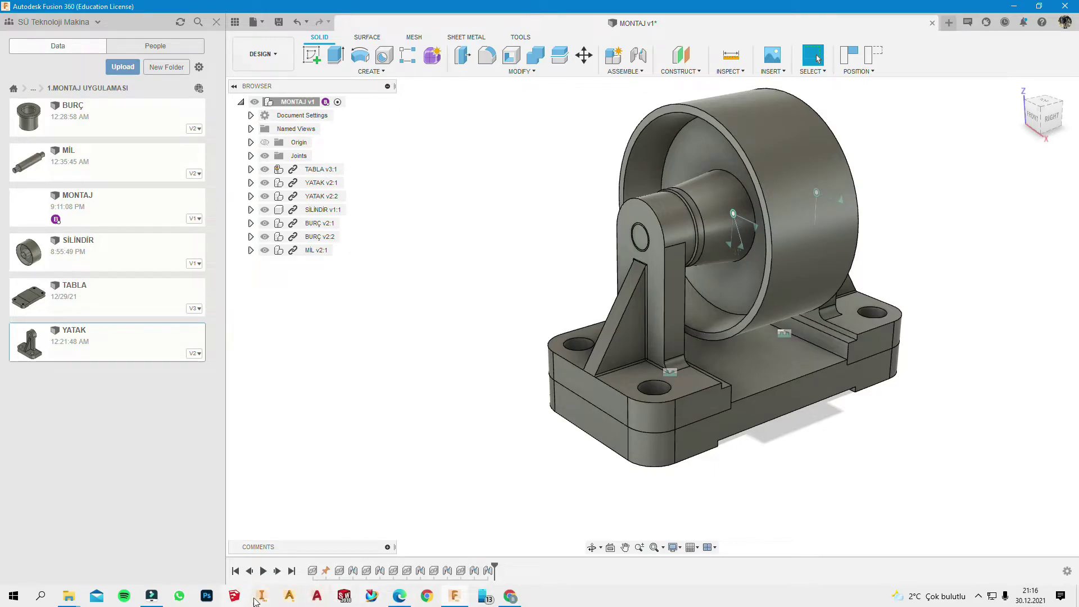
click(394, 597)
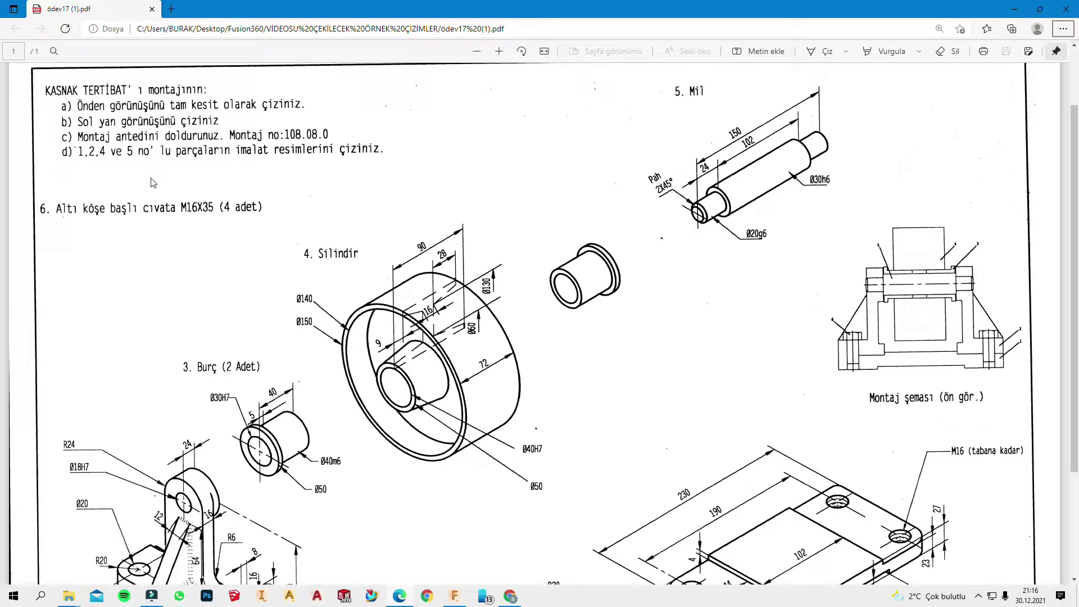
key(alt+Tab)
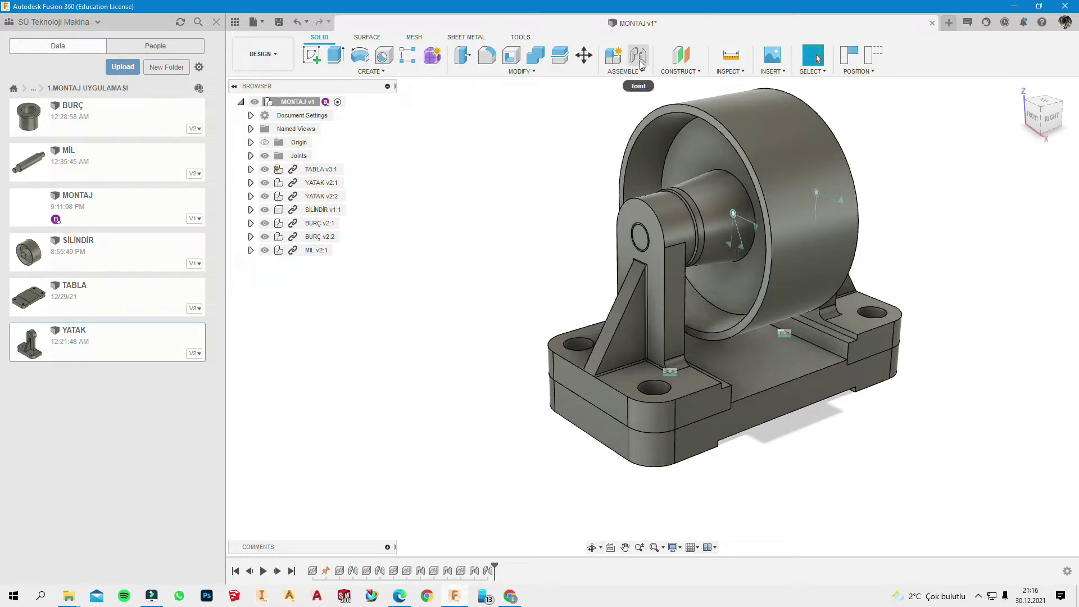
scroll(632, 390, up, 3)
shift+middle_drag(632, 391, 667, 387)
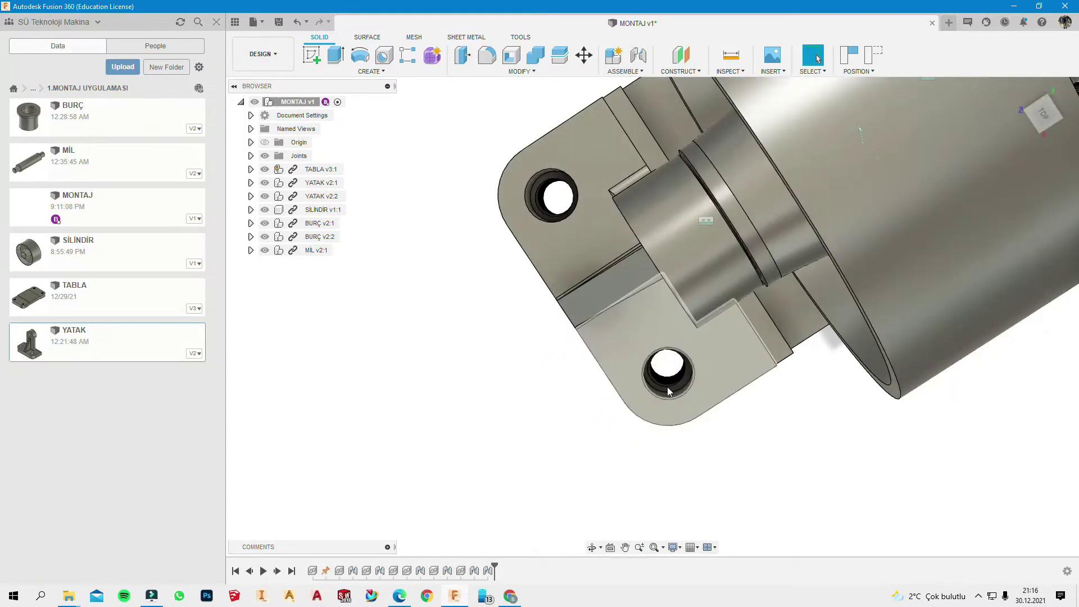
scroll(667, 386, up, 3)
scroll(668, 382, up, 5)
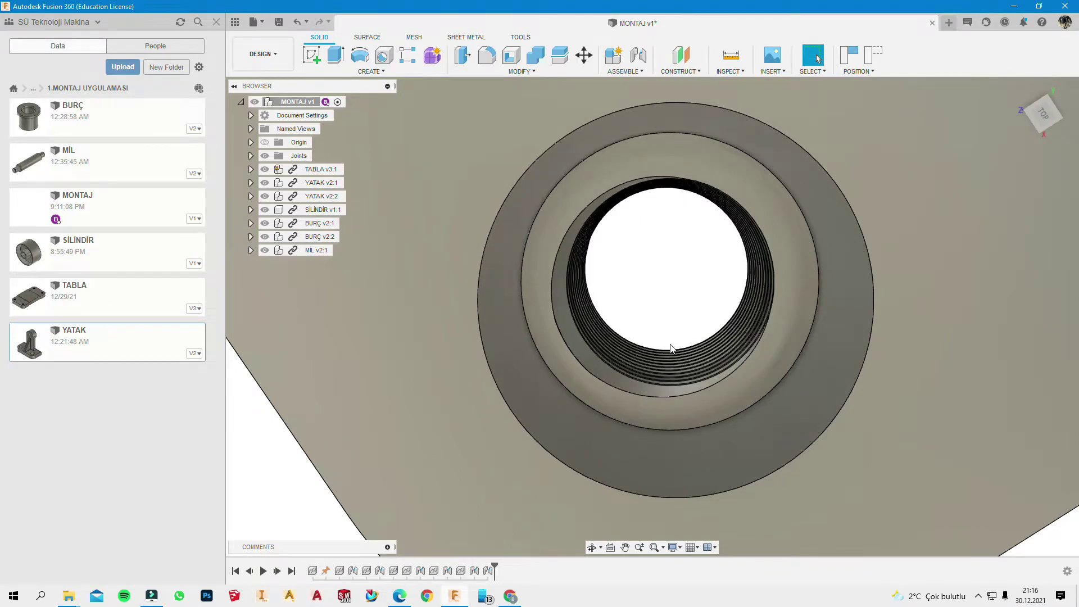
scroll(670, 352, down, 2)
scroll(669, 355, down, 2)
scroll(668, 359, up, 2)
scroll(668, 363, up, 4)
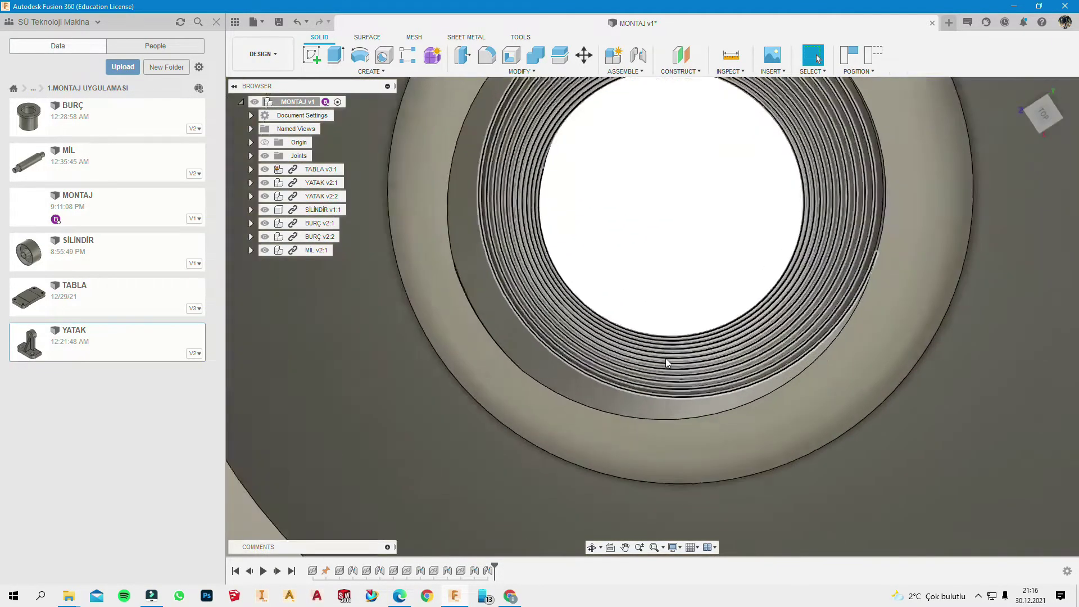
scroll(665, 359, down, 2)
scroll(666, 359, down, 3)
mouse_move(665, 358)
shift+middle_down()
mouse_move(645, 406)
mouse_move(642, 356)
mouse_move(650, 368)
shift+middle_up()
scroll(650, 369, down, 5)
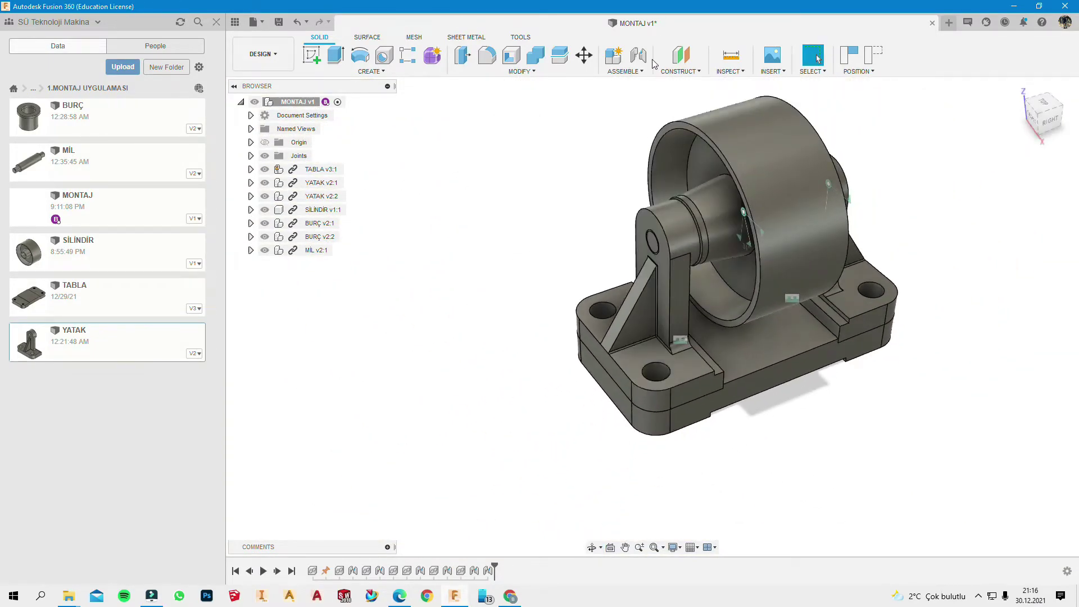
click(625, 71)
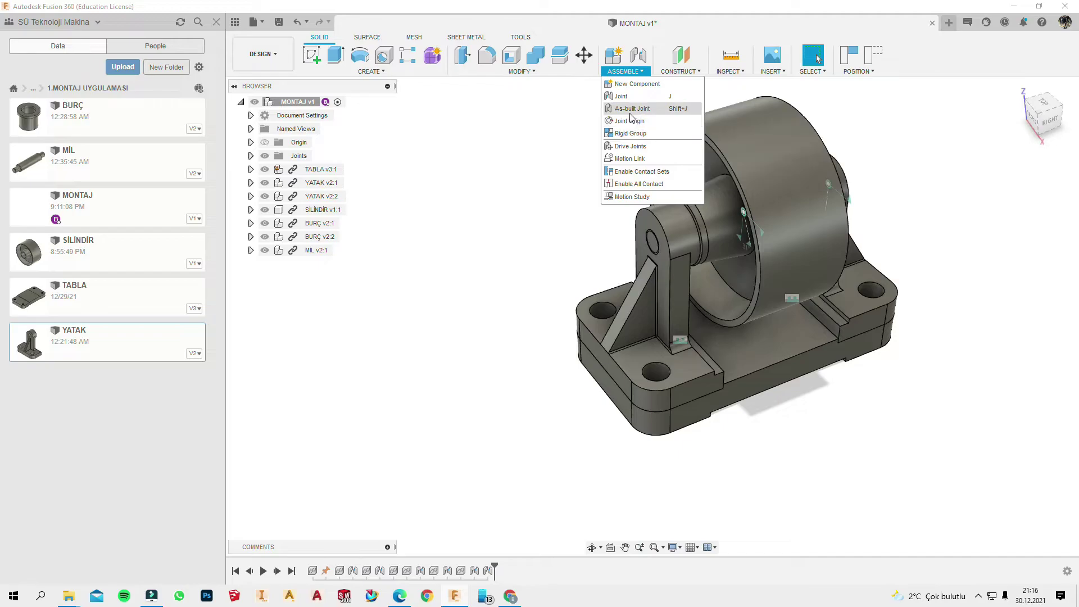
click(616, 23)
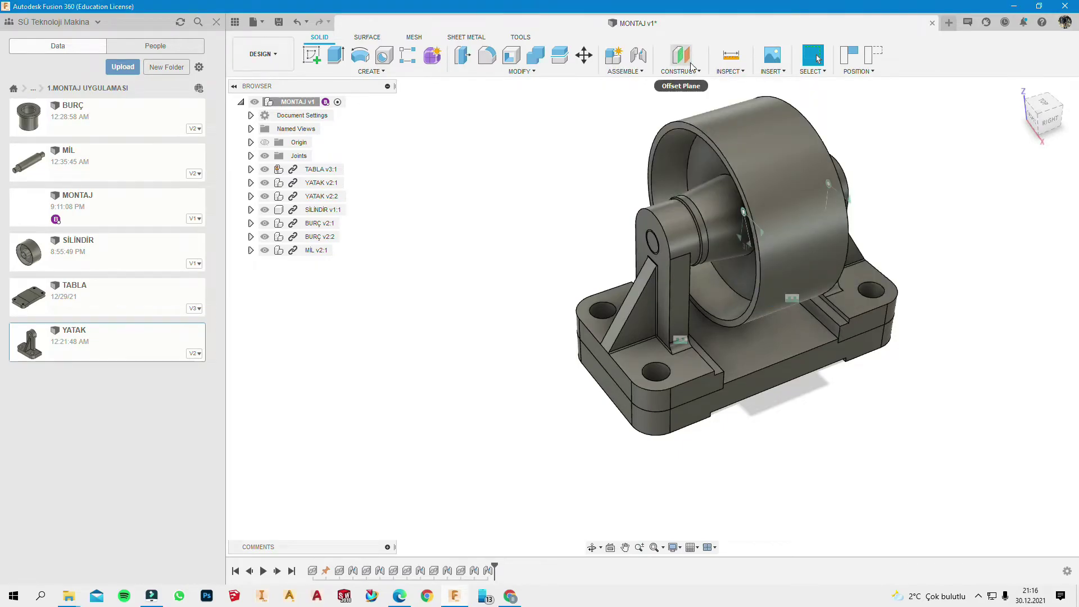
click(772, 71)
Step: Search the McMaster-Carr catalogue for m16x35 and show the Hex Head Screws
click(860, 142)
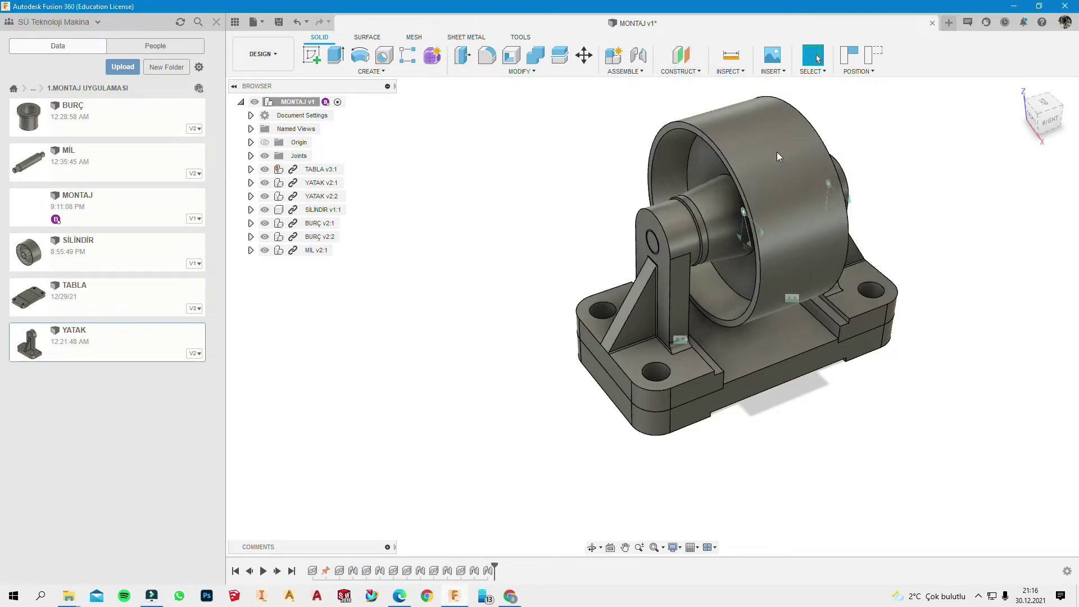
click(404, 203)
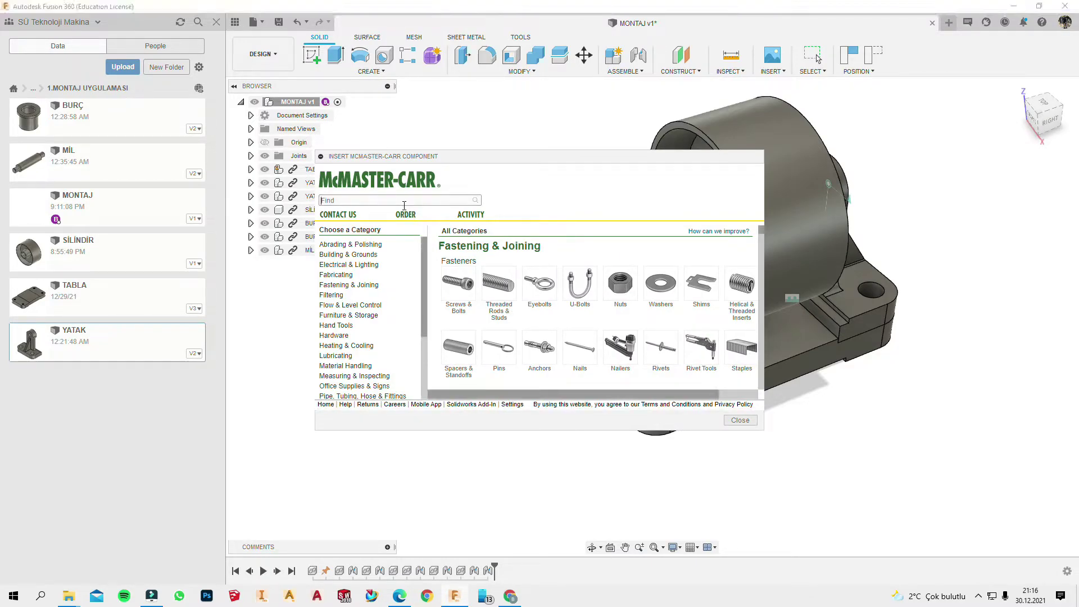
click(475, 200)
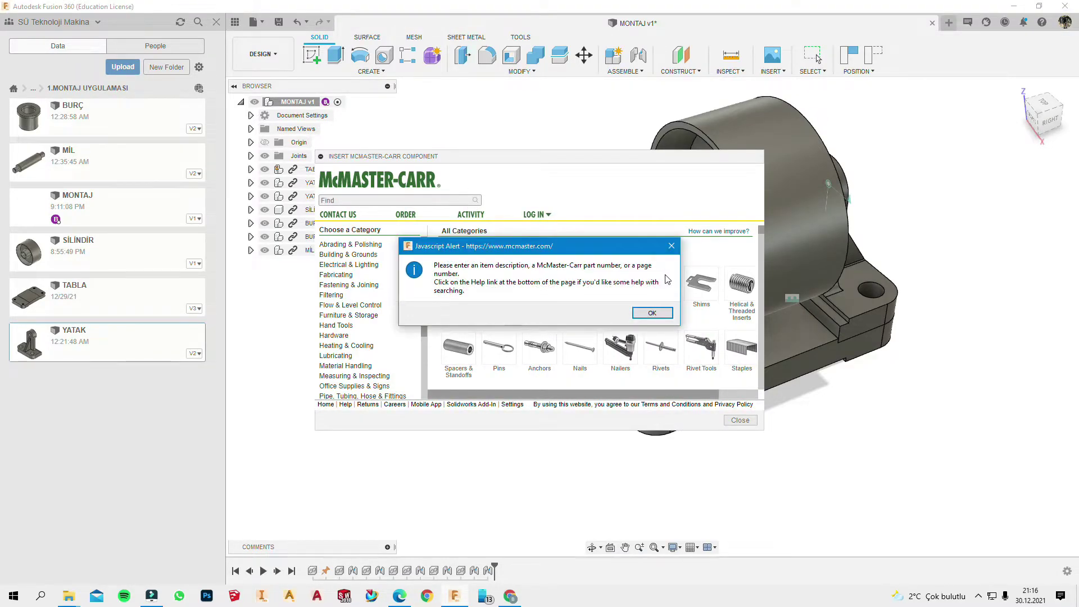
key(Return)
click(429, 198)
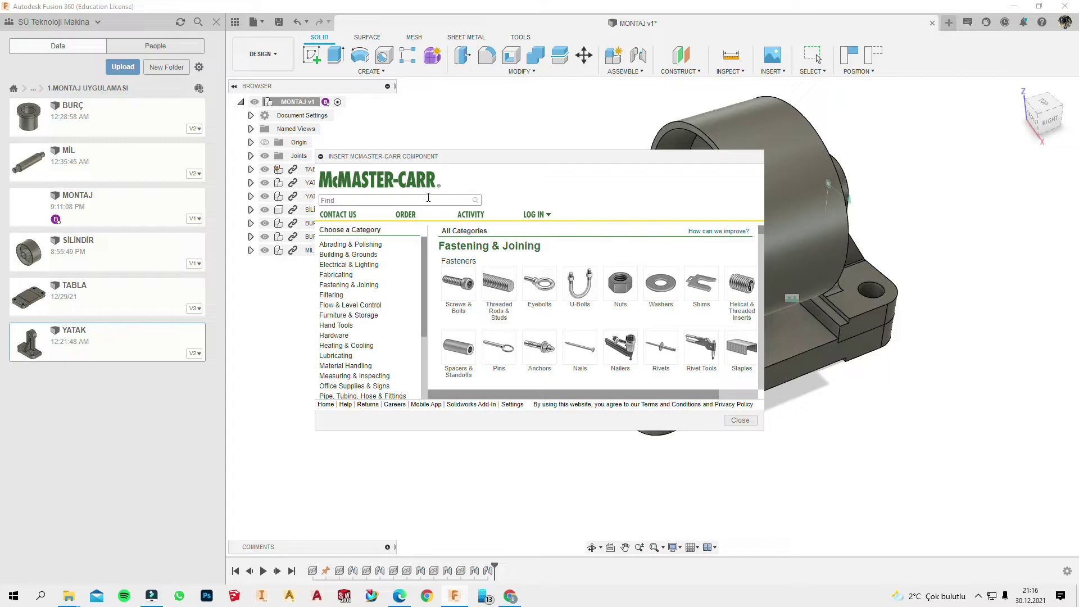
text(m16x3)
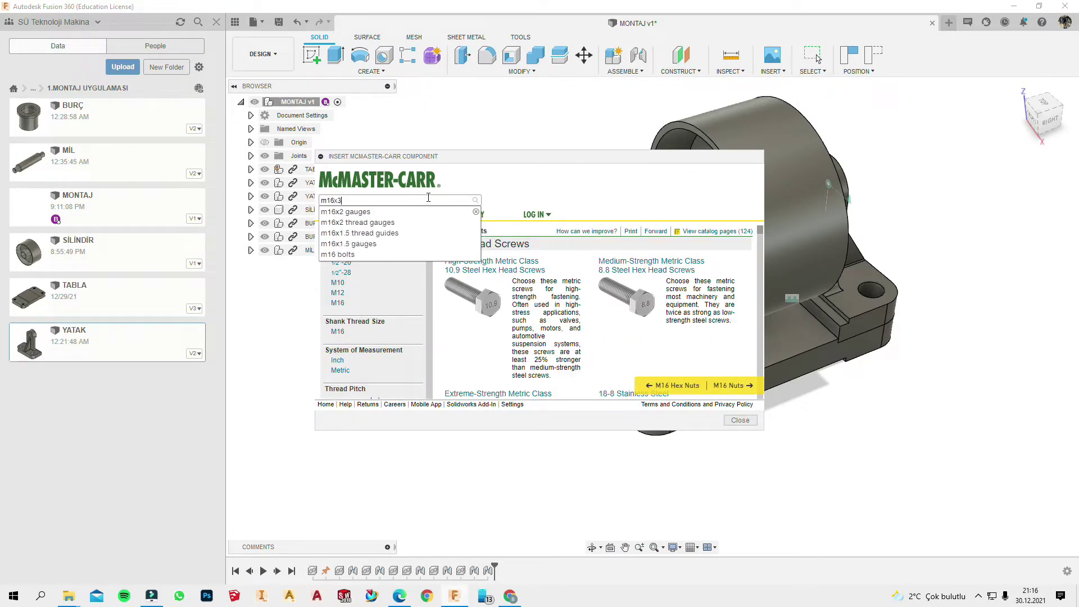
text(5)
key(Return)
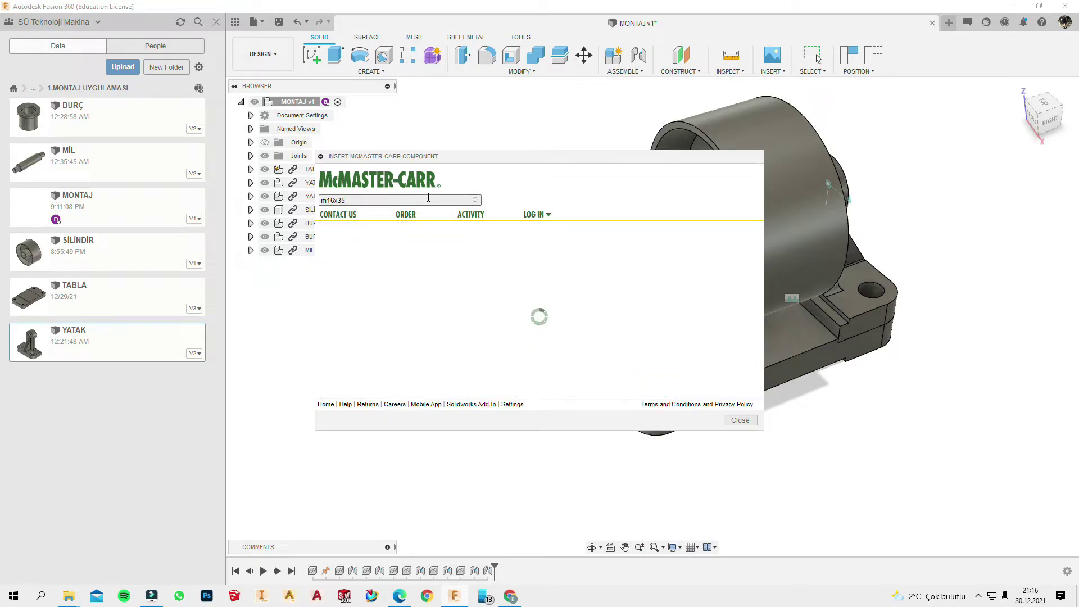
click(520, 345)
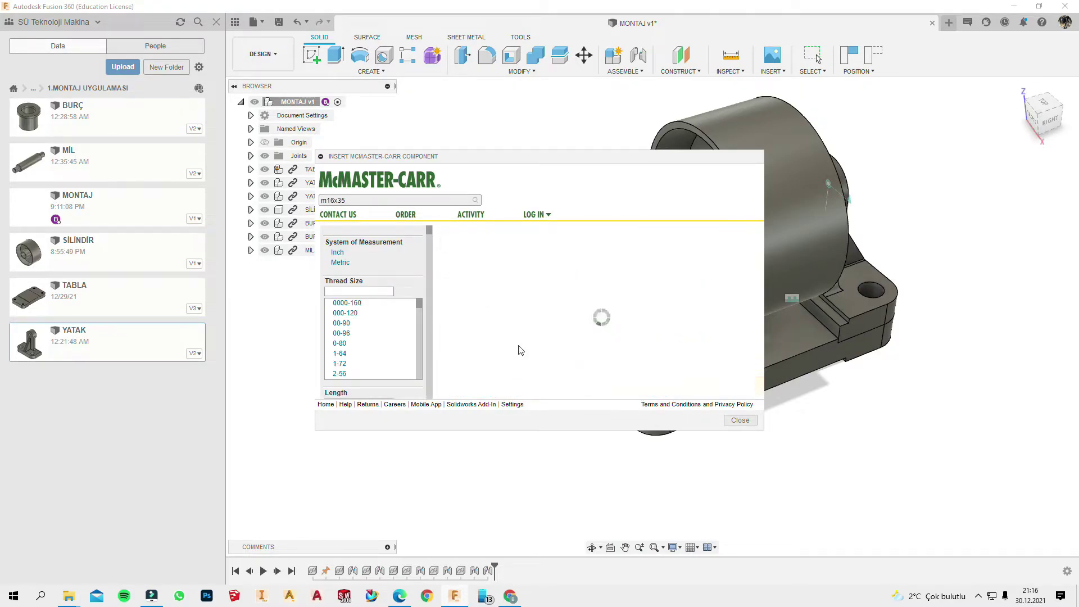
Step: Filter the screws to M16 thread, 2 mm pitch, 35mm length and stainless steel
scroll(483, 295, down, 2)
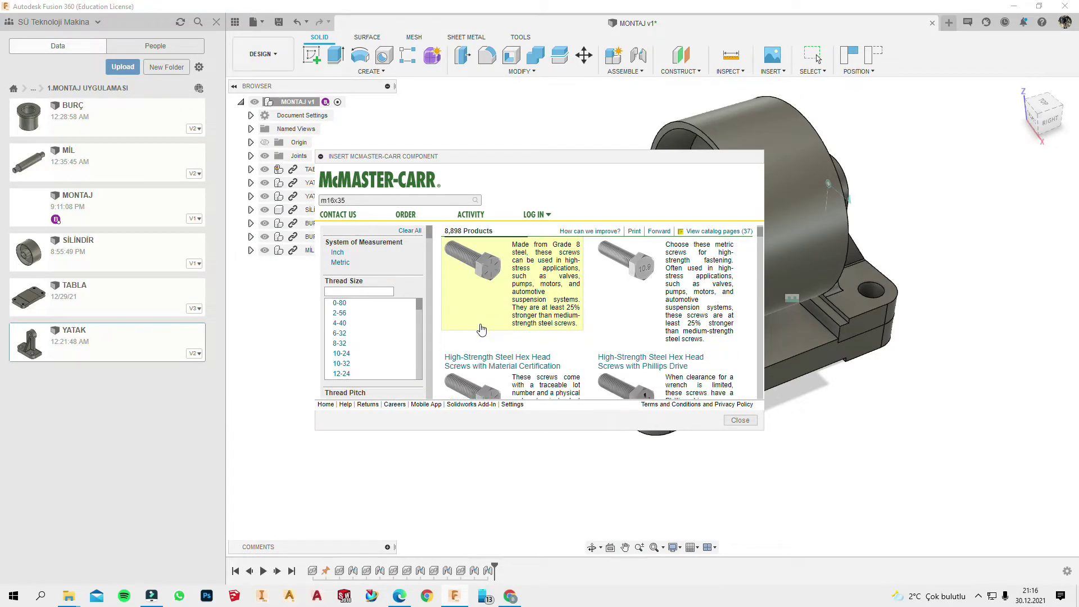
scroll(522, 306, up, 1)
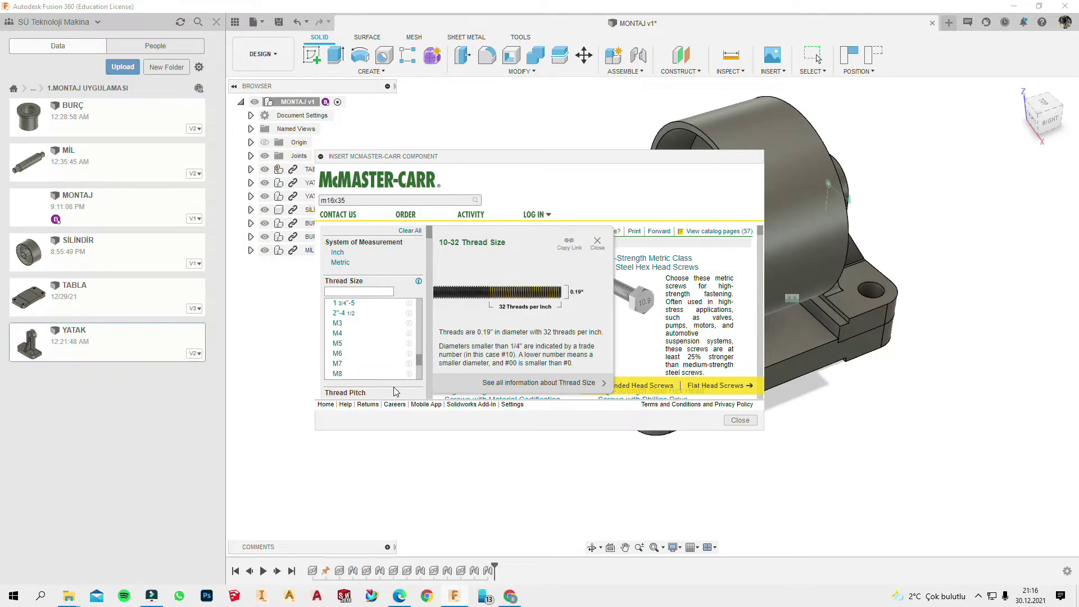
scroll(397, 343, down, 3)
scroll(384, 315, down, 3)
scroll(378, 289, down, 1)
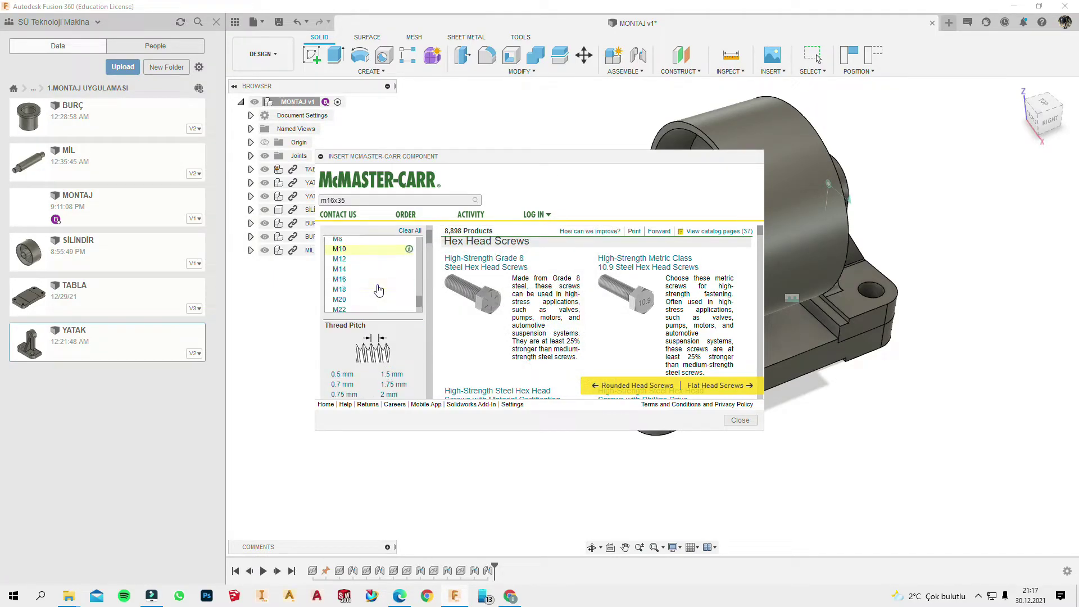
click(359, 280)
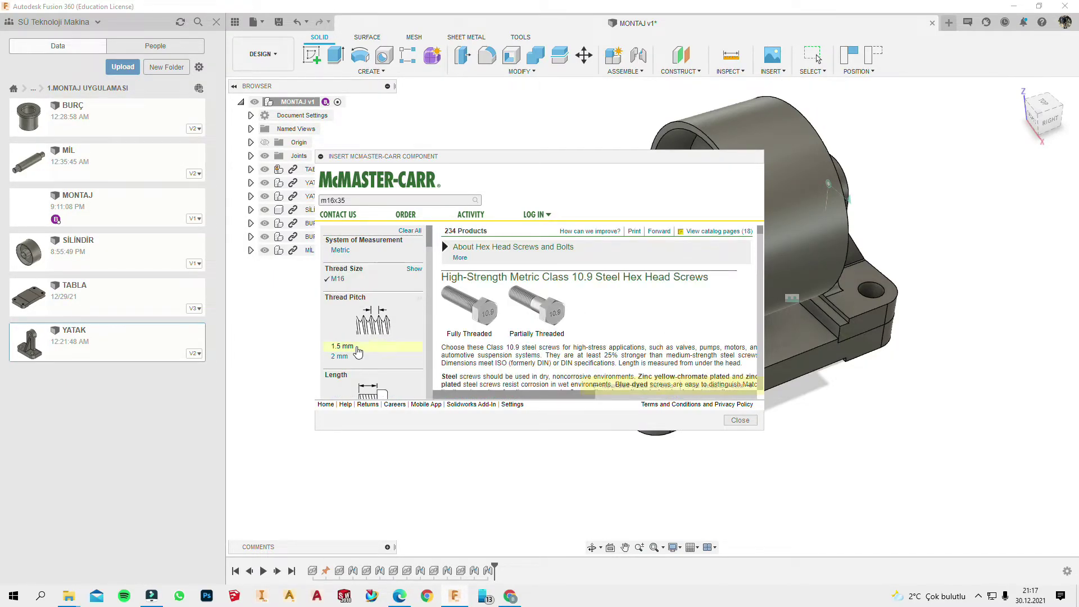
click(343, 358)
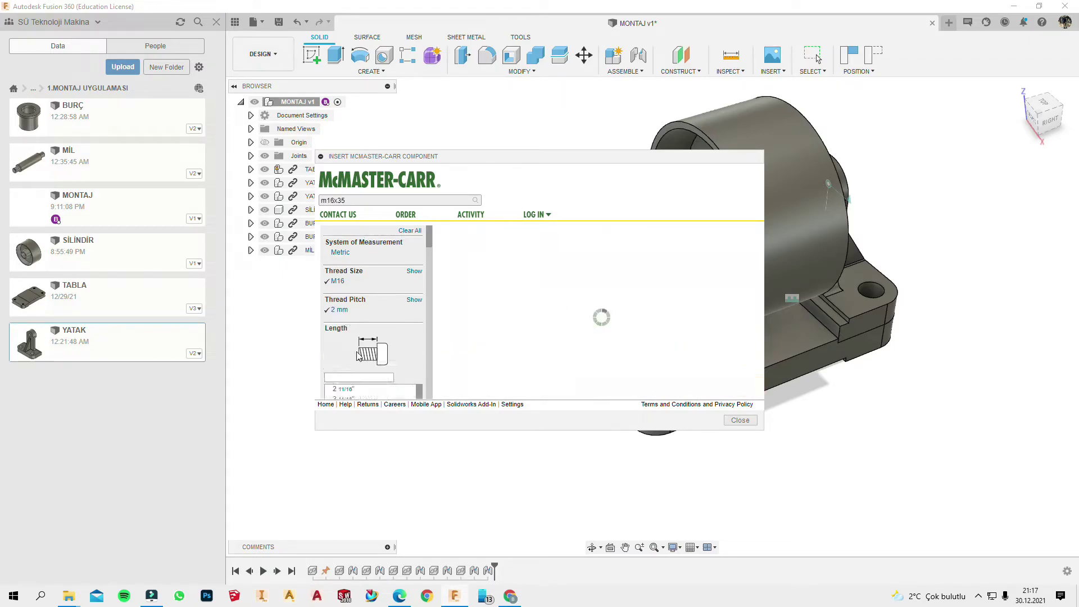
scroll(376, 322, down, 1)
scroll(371, 323, down, 1)
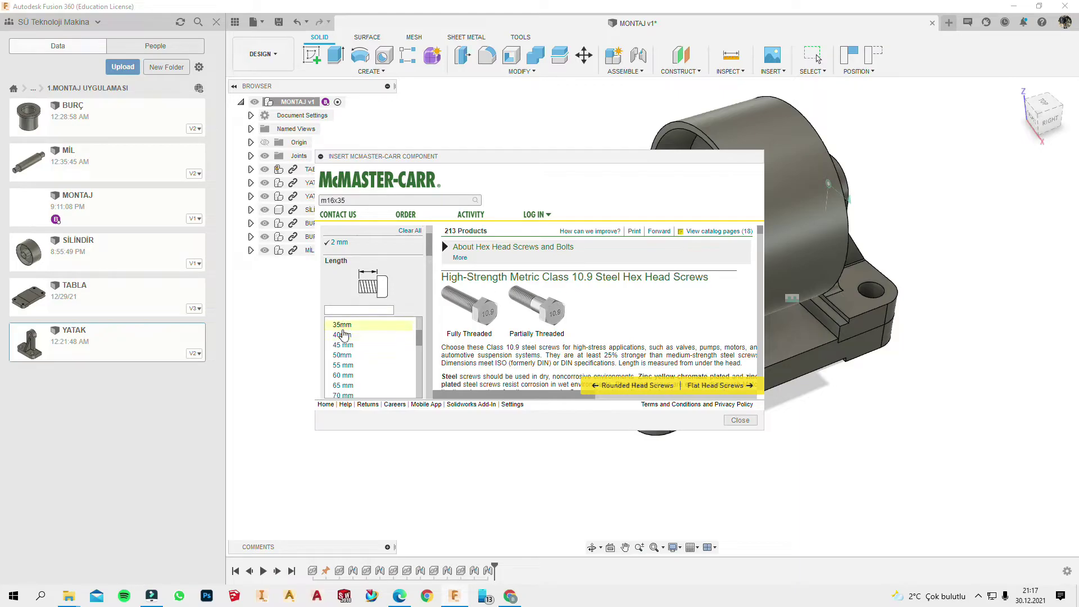
click(342, 328)
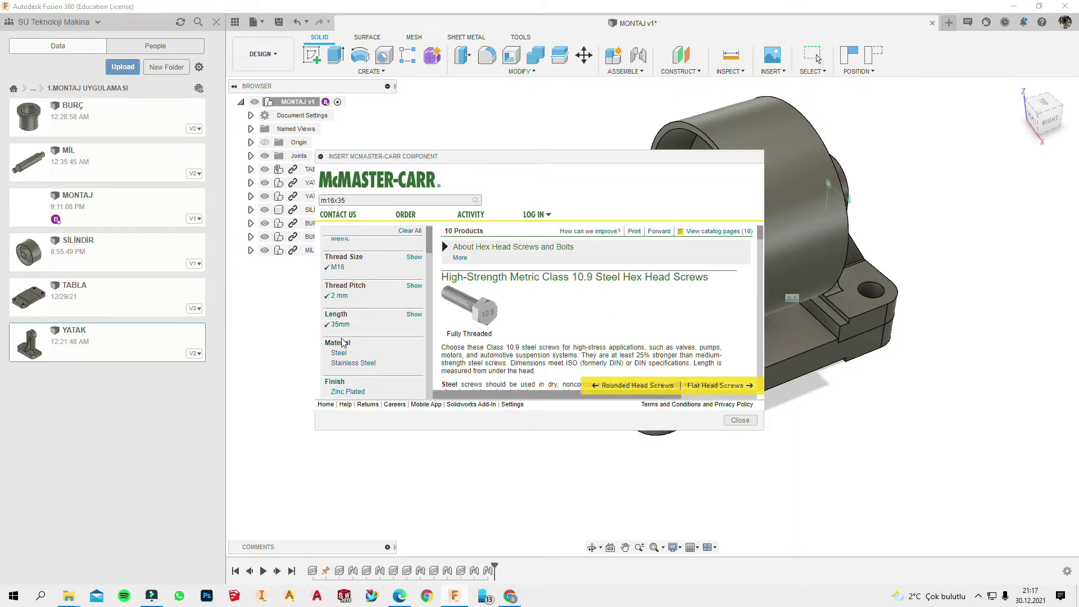
scroll(343, 344, down, 1)
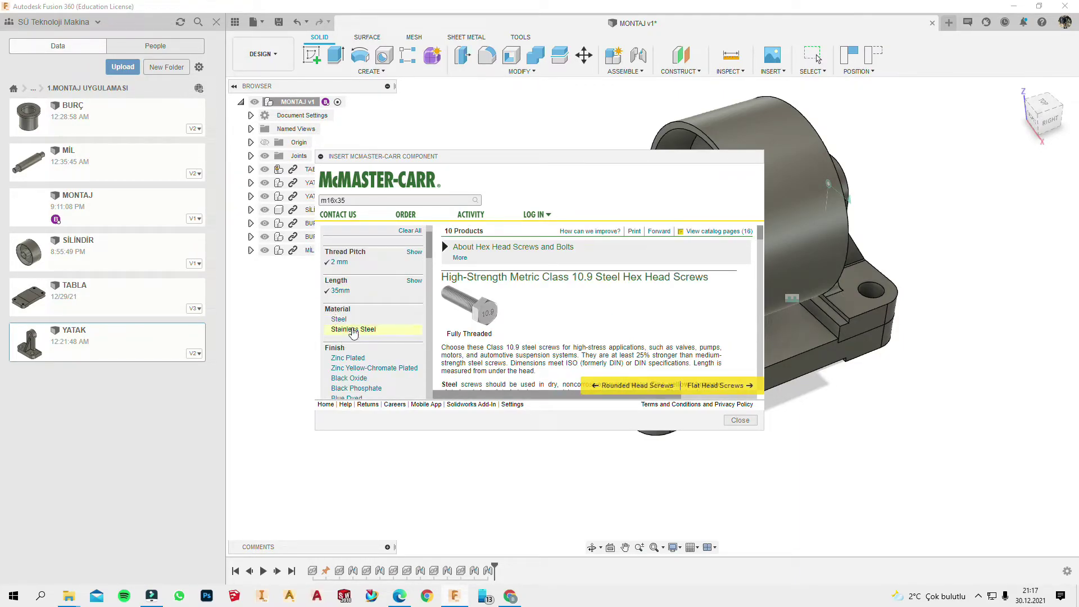
click(353, 331)
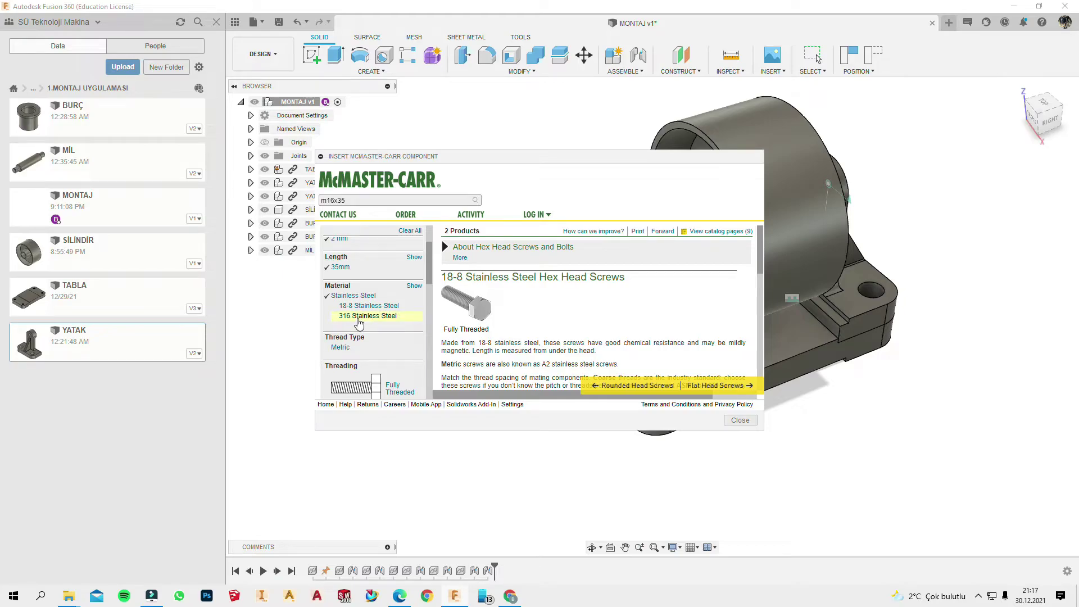
Step: Narrow to 316 stainless, Metric, Fully Threaded, ISO, 24 mm head, and download the screw
scroll(347, 330, down, 1)
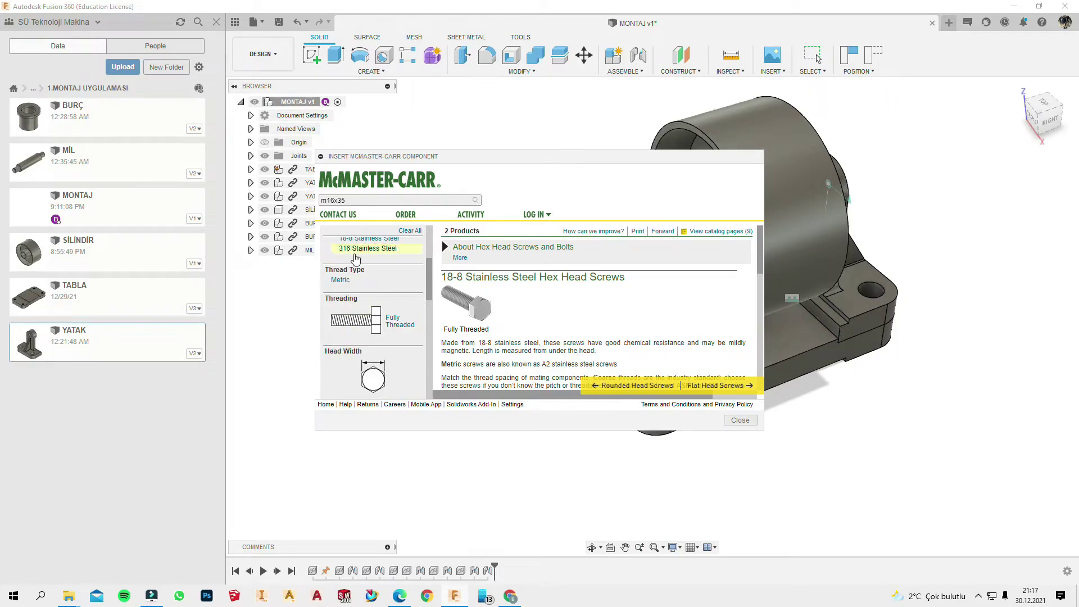
click(355, 251)
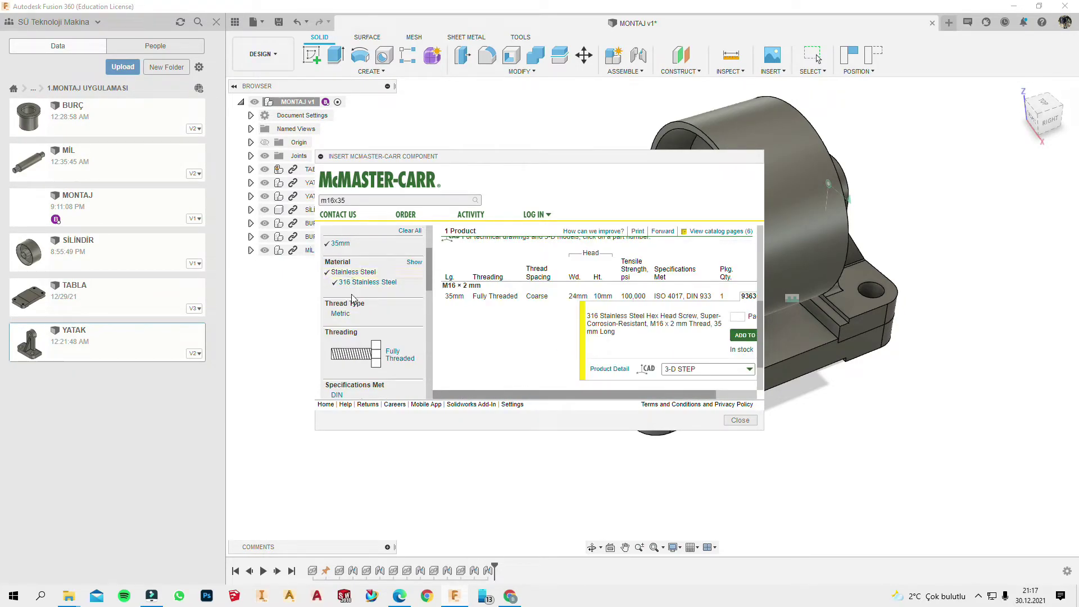
scroll(352, 298, down, 1)
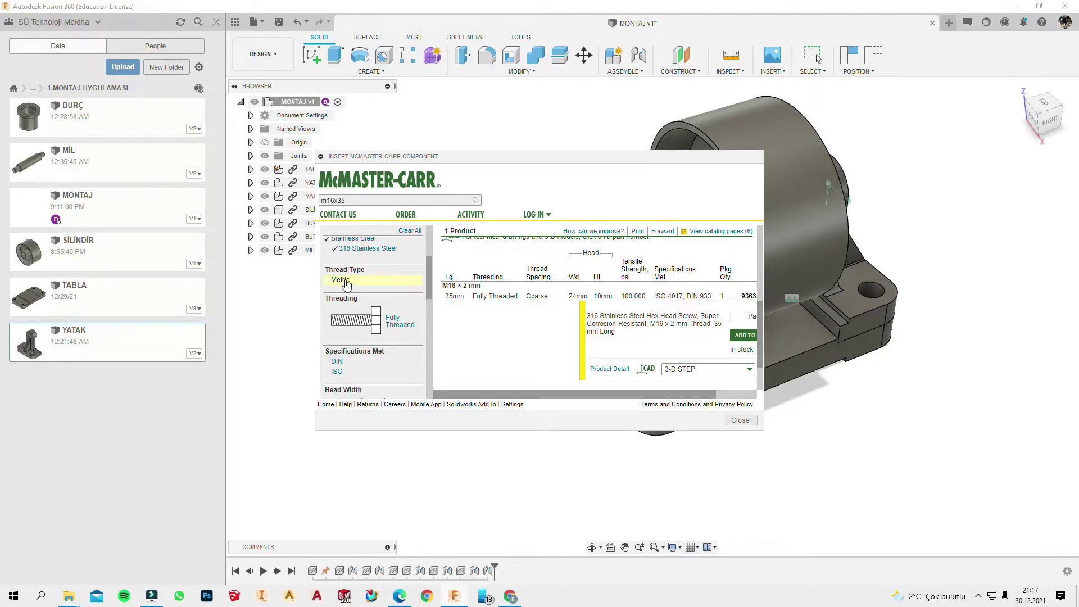
click(345, 280)
scroll(365, 317, down, 1)
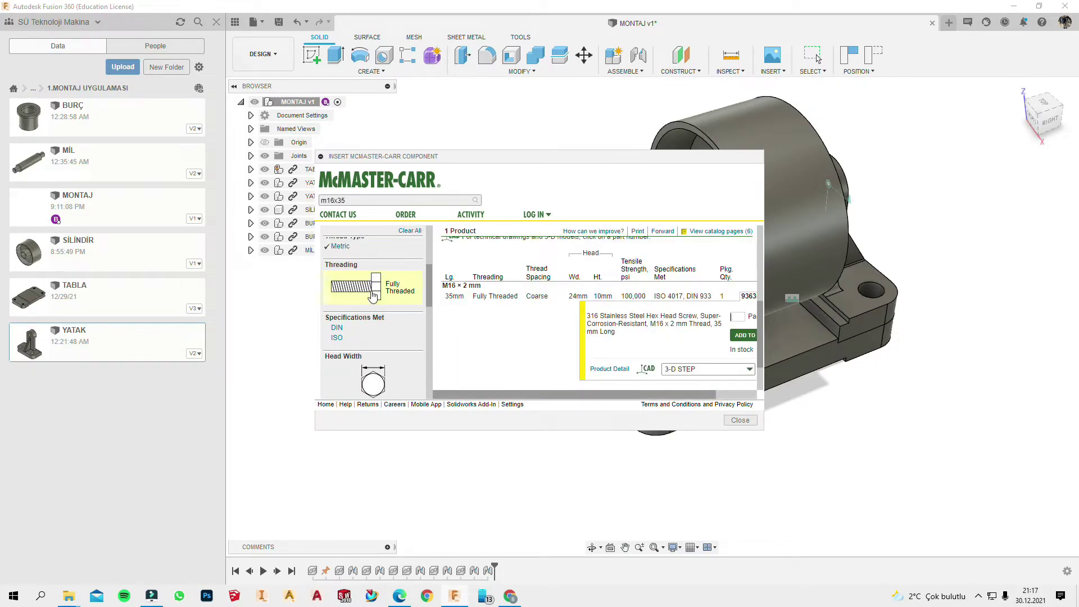
click(373, 293)
click(352, 307)
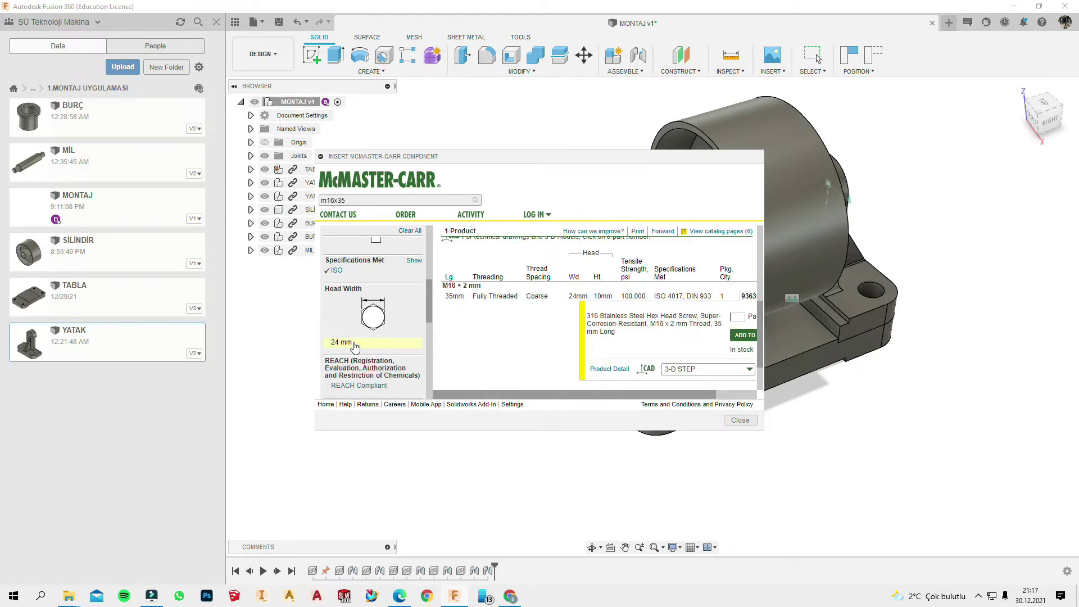
scroll(348, 326, down, 1)
click(349, 309)
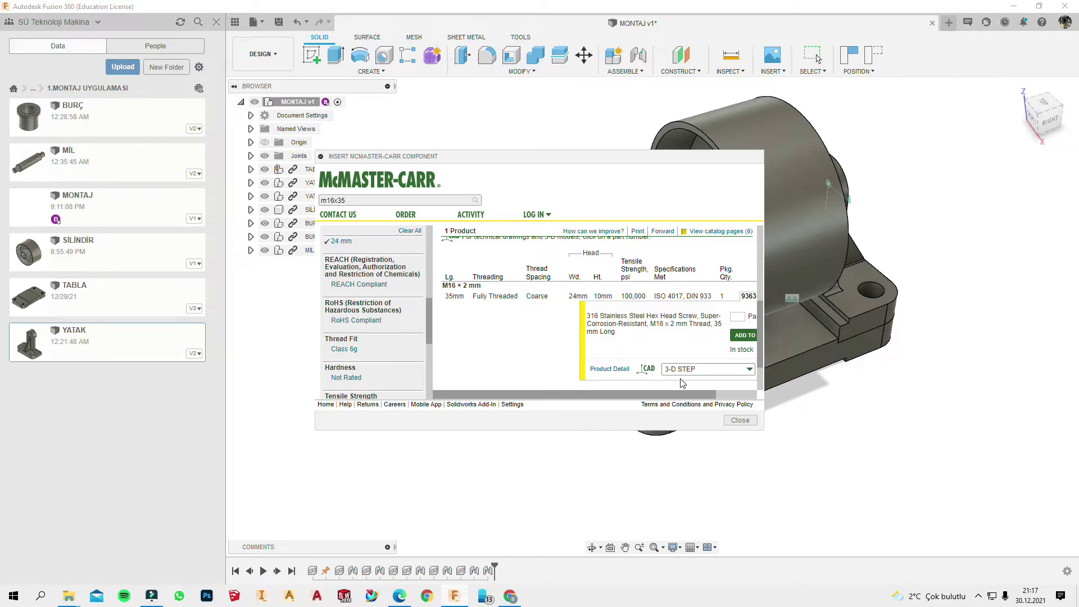
drag(685, 392, 729, 392)
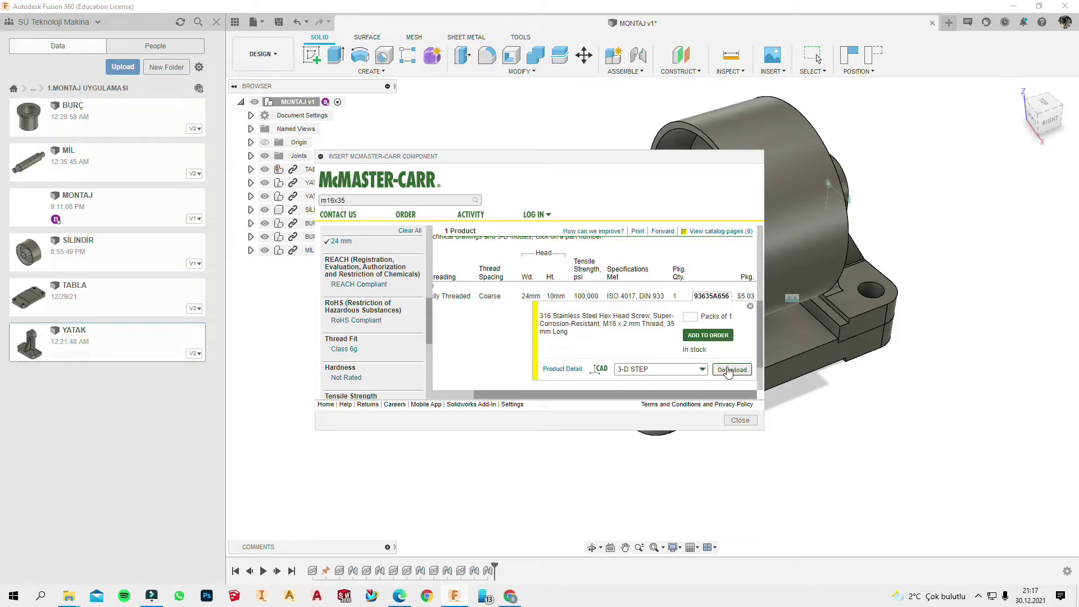
click(732, 369)
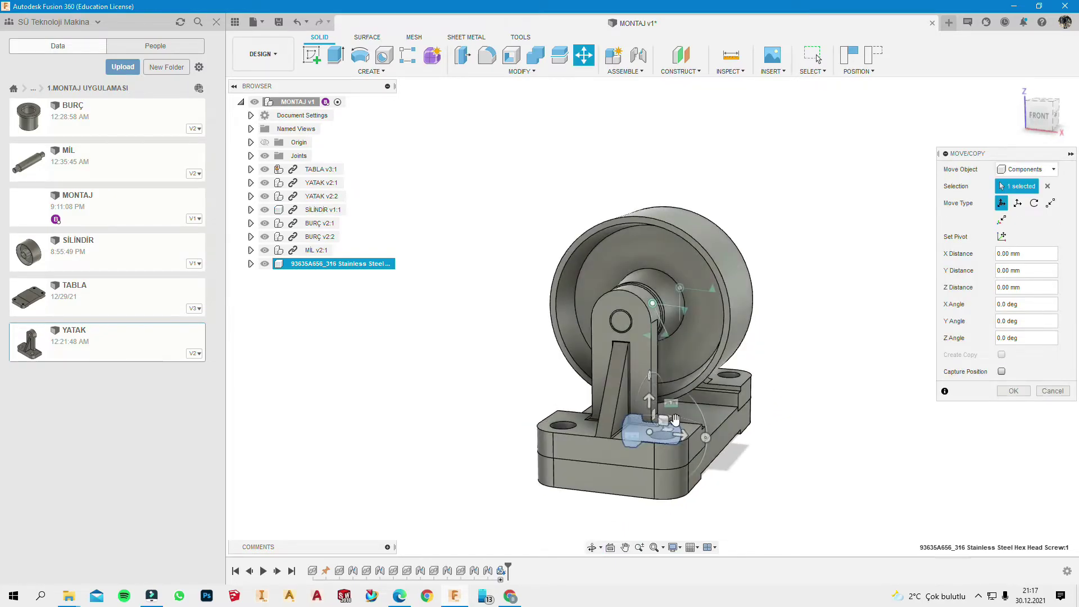
Step: Move the hex head screw 140 mm along X, clear of the base
mouse_move(680, 433)
mouse_down()
mouse_move(849, 471)
mouse_move(814, 503)
mouse_up()
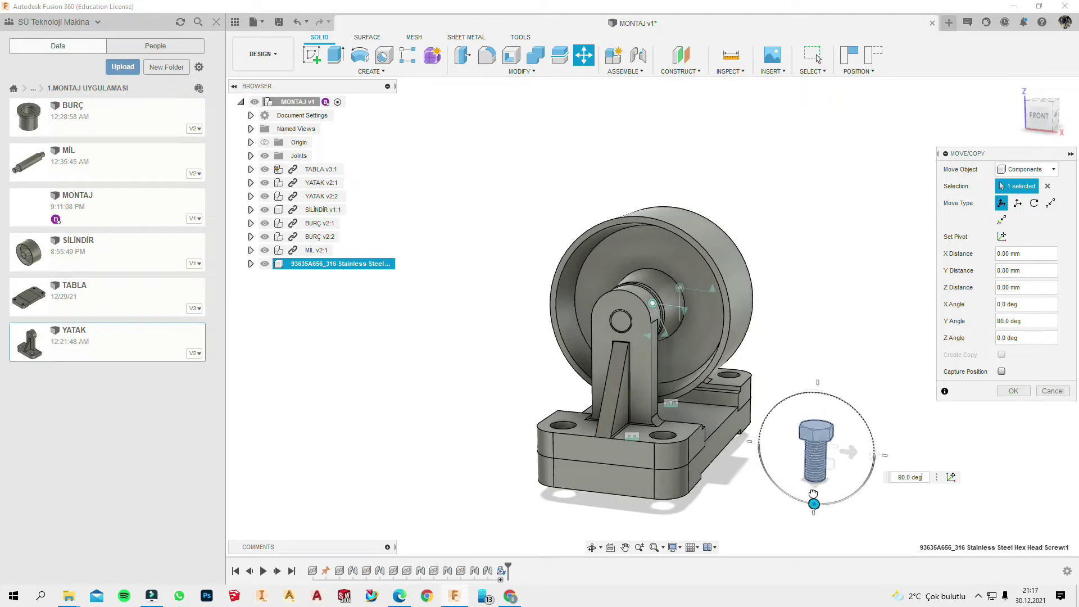
click(1010, 393)
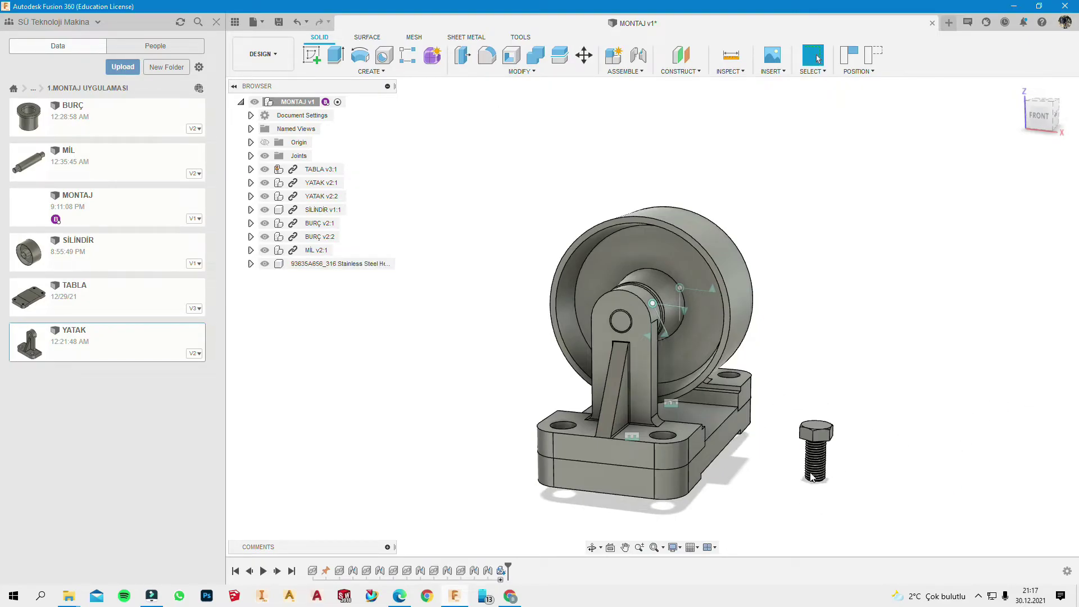
shift+middle_drag(787, 450, 768, 506)
scroll(768, 514, up, 5)
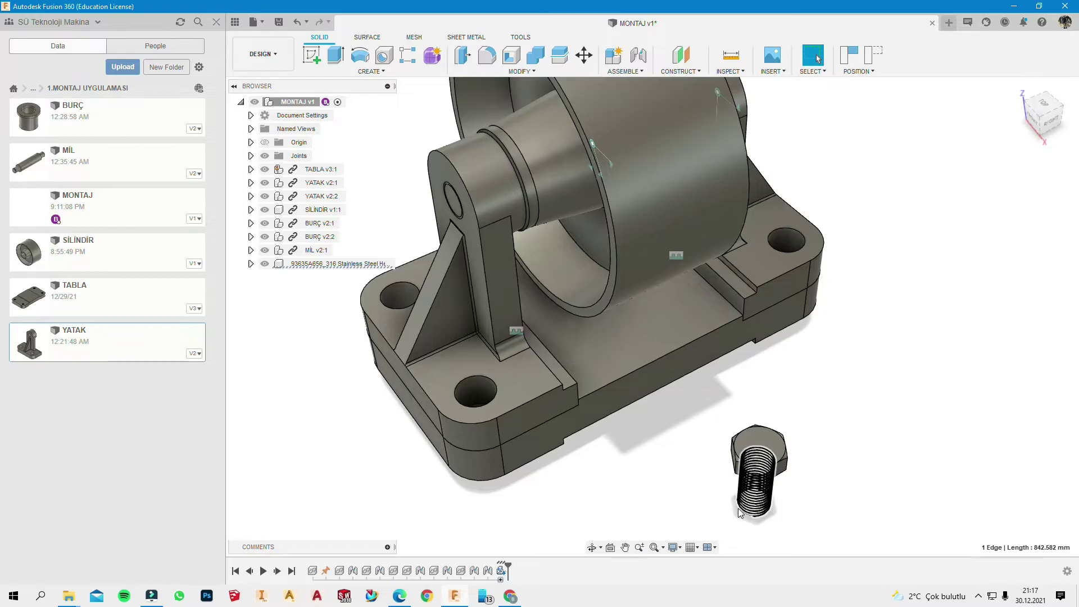
shift+middle_drag(699, 494, 701, 472)
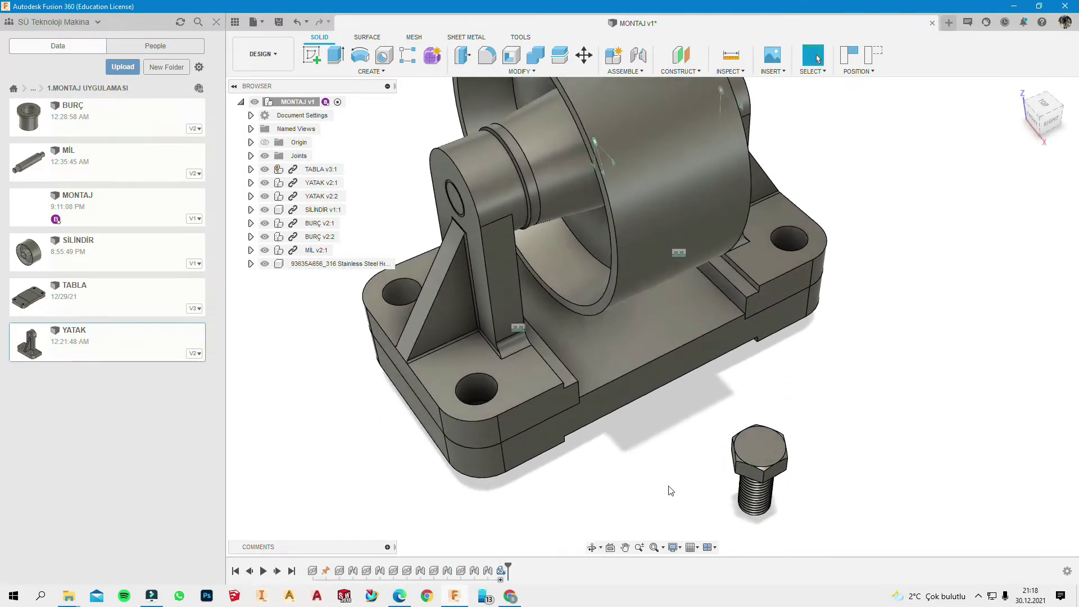
scroll(590, 450, up, 3)
Step: Select the 10 mm radius bolt hole in the base and zoom around the bolt
click(406, 370)
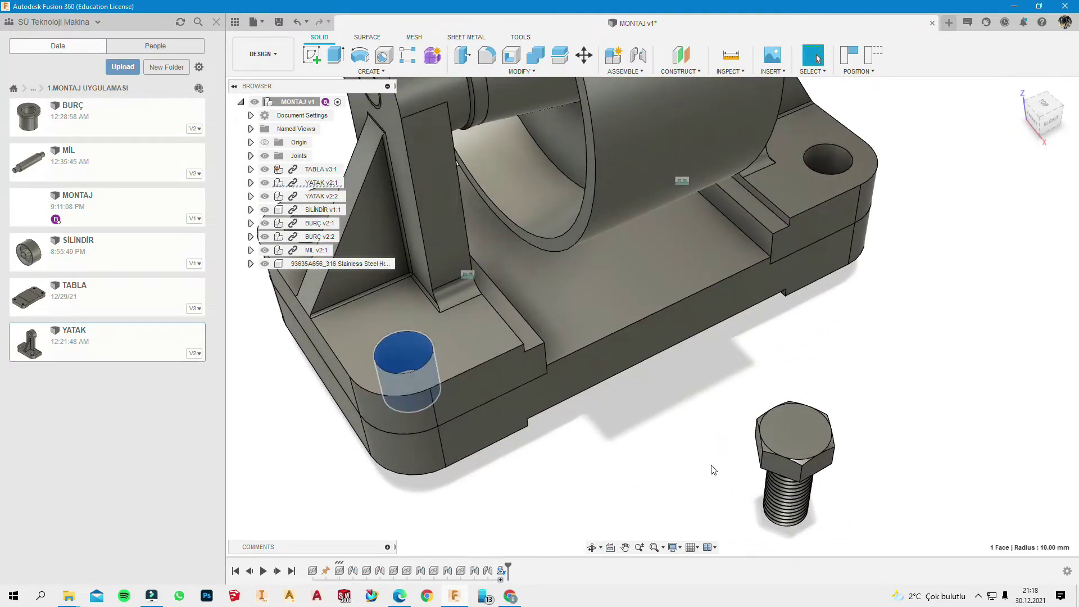
mouse_move(713, 470)
shift+middle_down()
mouse_move(782, 450)
mouse_move(731, 427)
mouse_move(713, 374)
shift+middle_up()
scroll(781, 449, up, 5)
scroll(731, 427, up, 3)
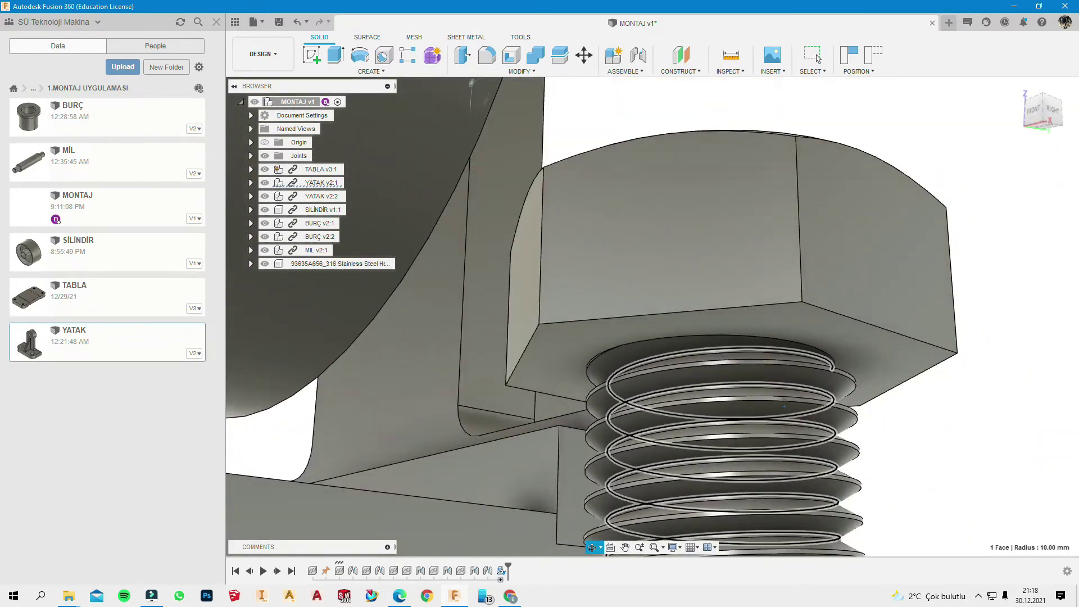
scroll(713, 373, down, 3)
scroll(653, 345, down, 3)
scroll(658, 439, down, 3)
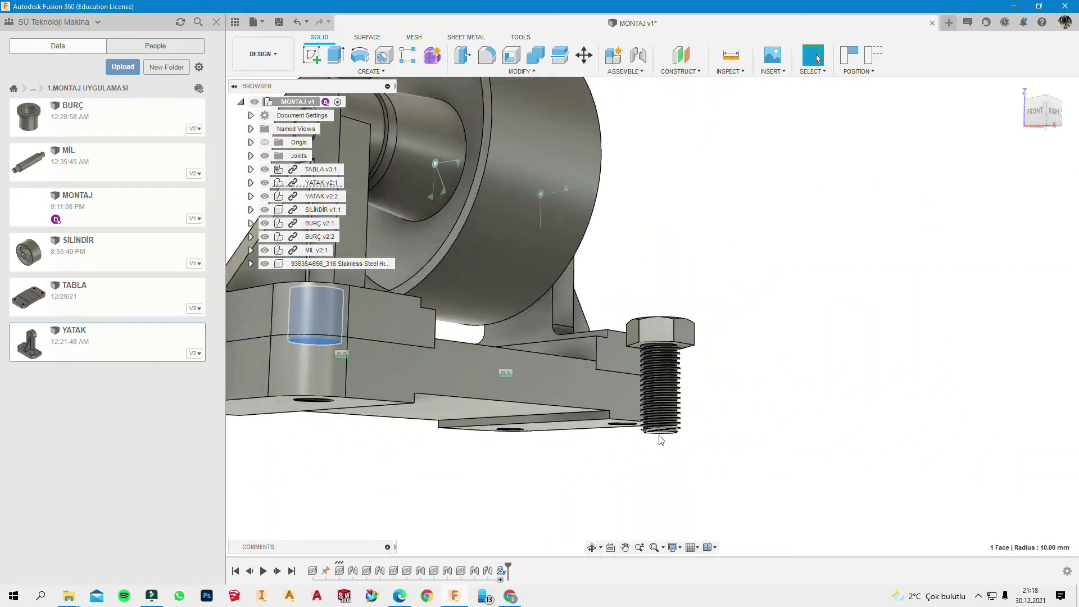
scroll(658, 438, up, 4)
scroll(658, 436, up, 3)
scroll(613, 409, down, 4)
scroll(612, 410, down, 4)
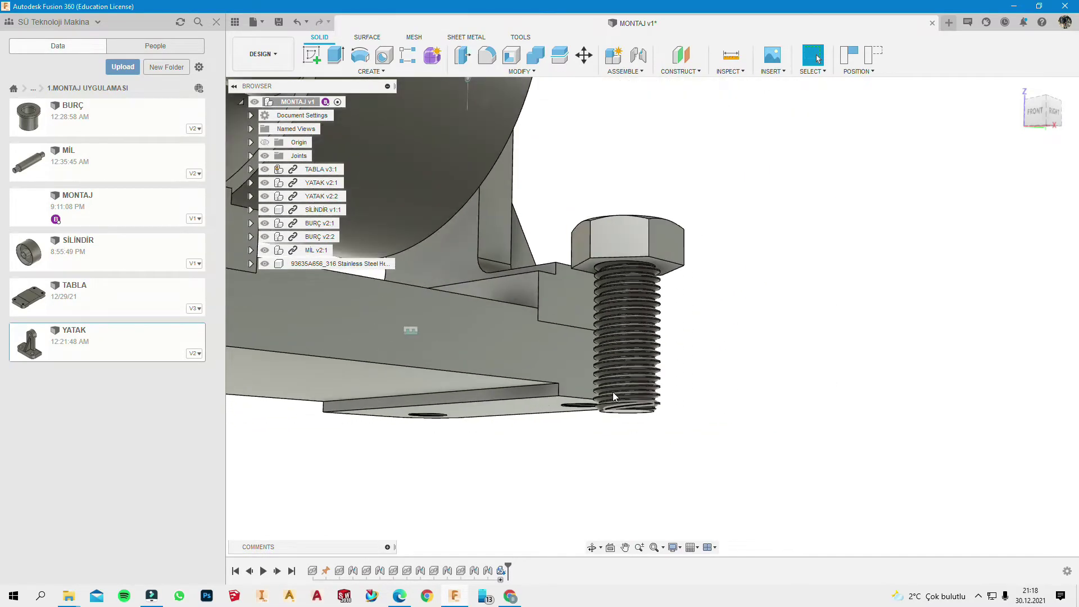
scroll(613, 393, down, 3)
Step: Pick the bolt's threaded face from below, then view the housing and bolt from the front
mouse_move(610, 411)
shift+middle_down()
mouse_move(554, 424)
mouse_move(603, 320)
shift+middle_up()
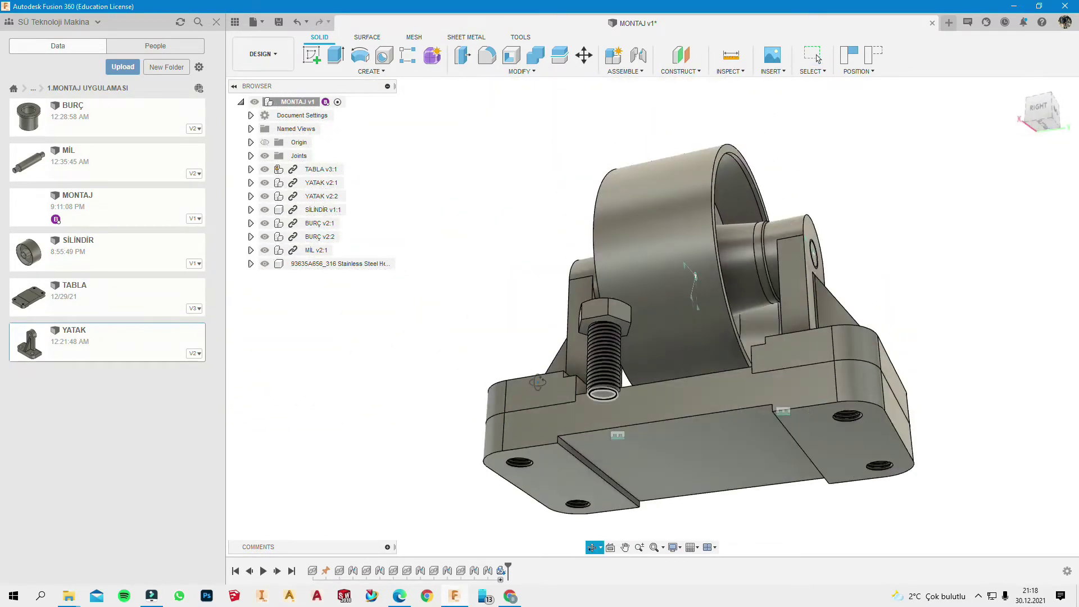
scroll(603, 319, up, 5)
scroll(601, 321, up, 3)
scroll(585, 327, up, 2)
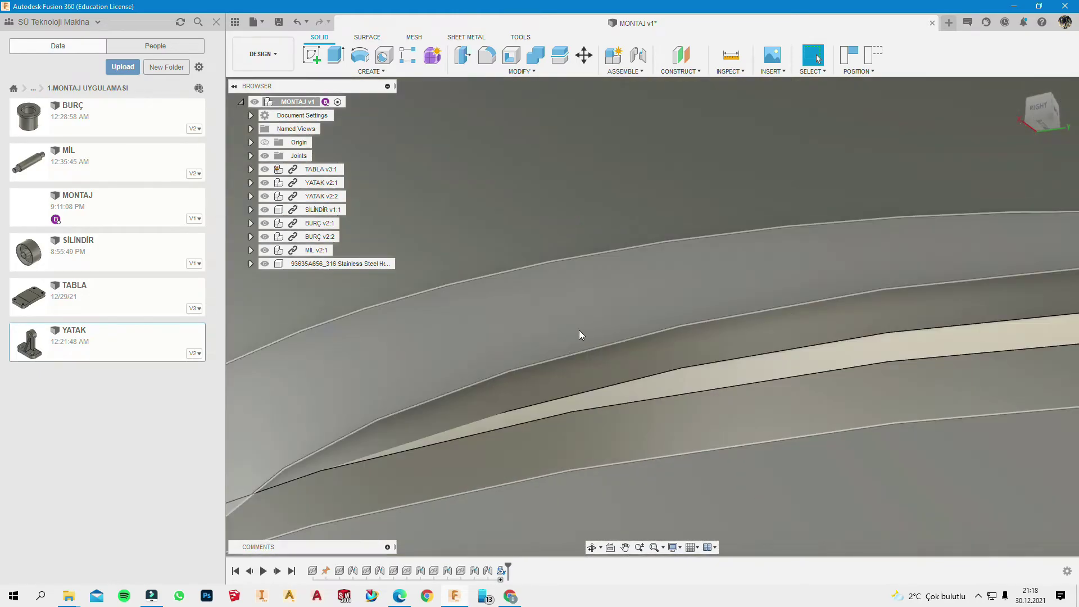
click(579, 329)
scroll(579, 330, down, 3)
scroll(577, 331, down, 2)
scroll(577, 333, down, 4)
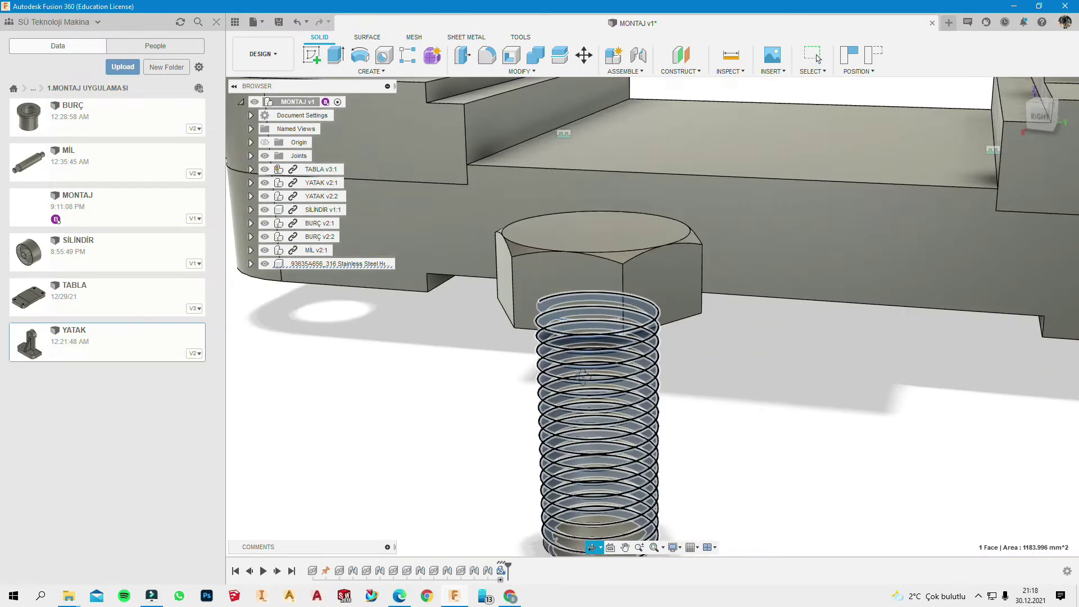
scroll(582, 293, down, 3)
mouse_move(581, 294)
shift+middle_down()
mouse_move(515, 318)
mouse_move(450, 280)
shift+middle_up()
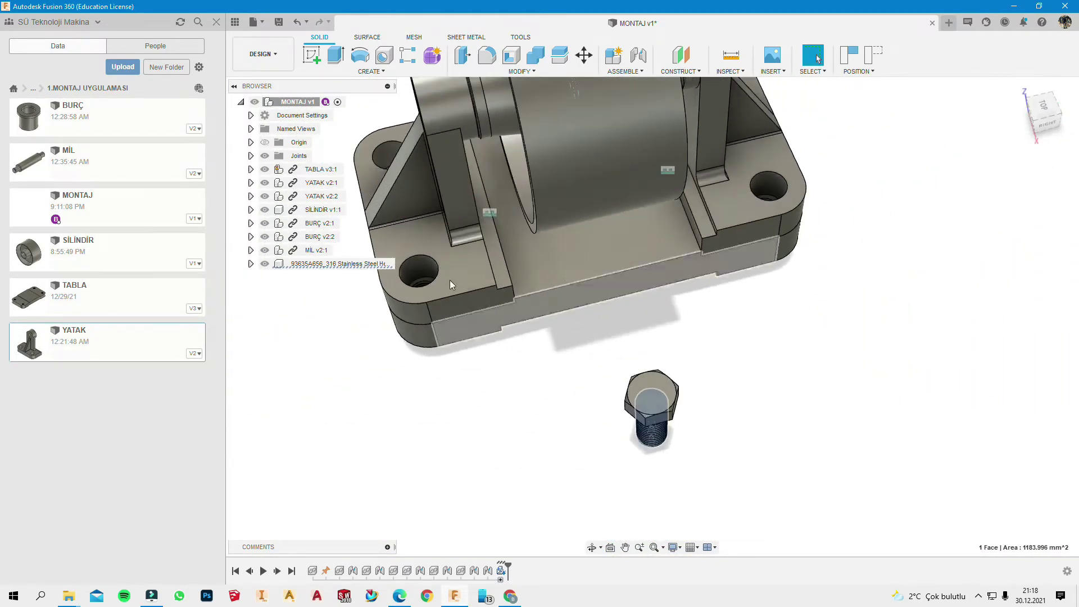
Step: Select the YATAK corner hole as the first joint component and zoom in on the screw
ctrl+click(423, 264)
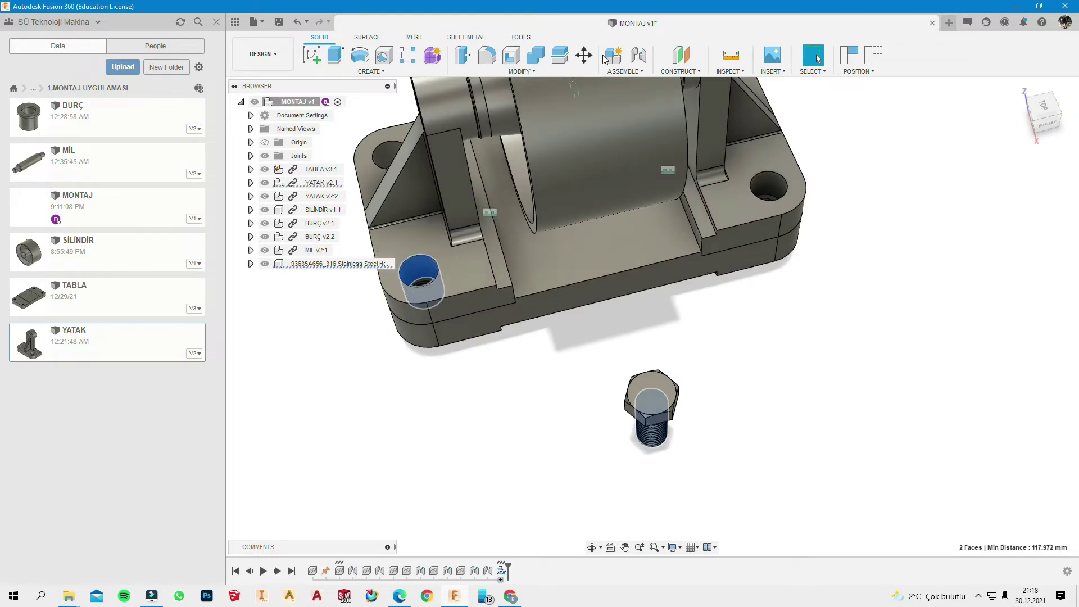
click(640, 59)
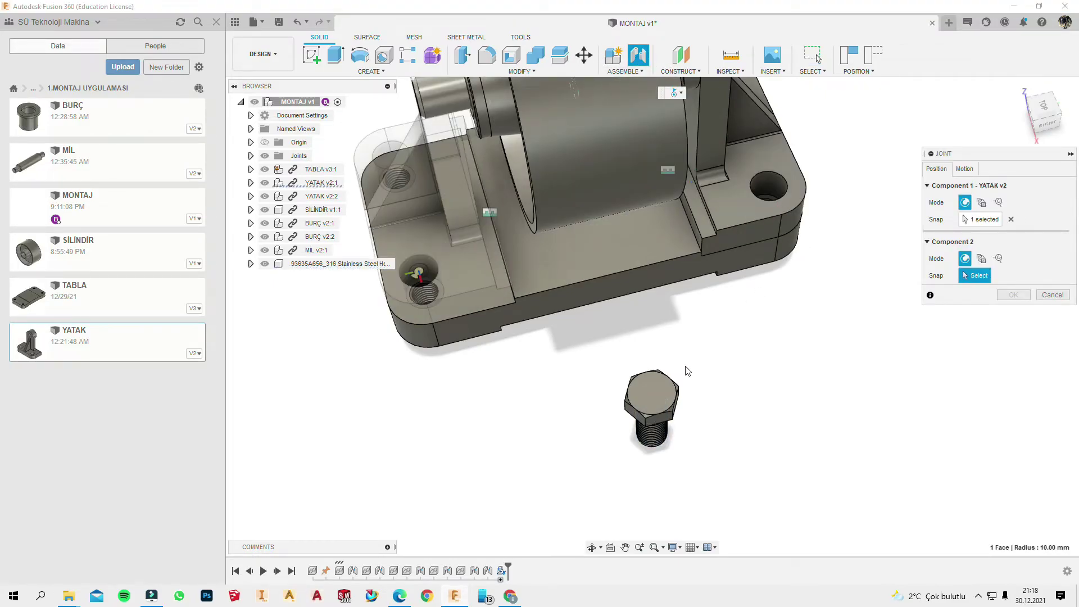
shift+middle_drag(669, 446, 646, 427)
scroll(643, 423, up, 3)
scroll(640, 403, up, 2)
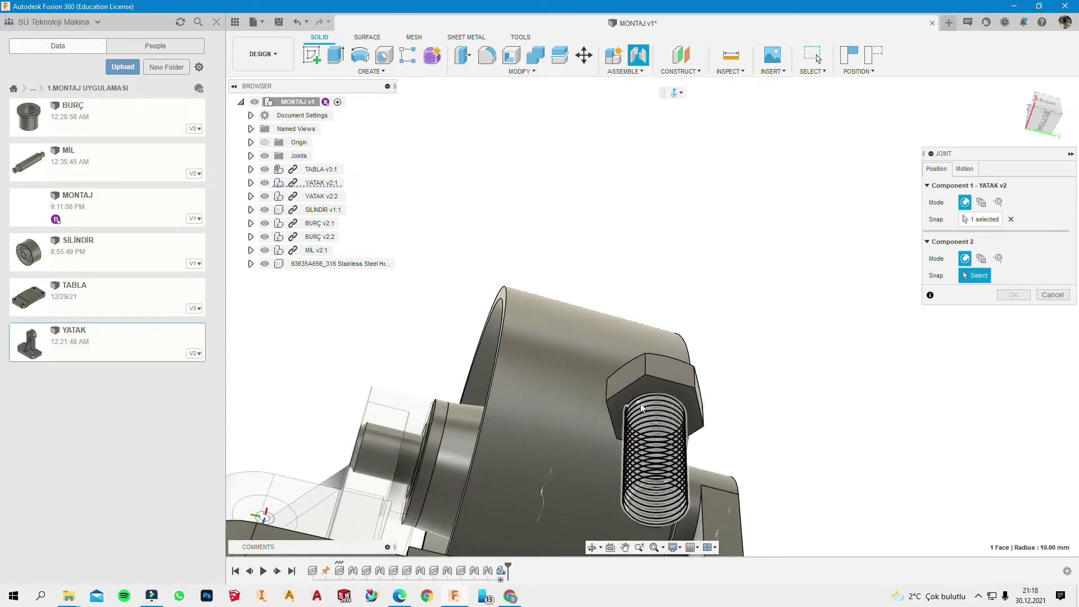
scroll(639, 403, up, 2)
scroll(642, 400, up, 1)
scroll(643, 396, up, 1)
scroll(641, 391, up, 1)
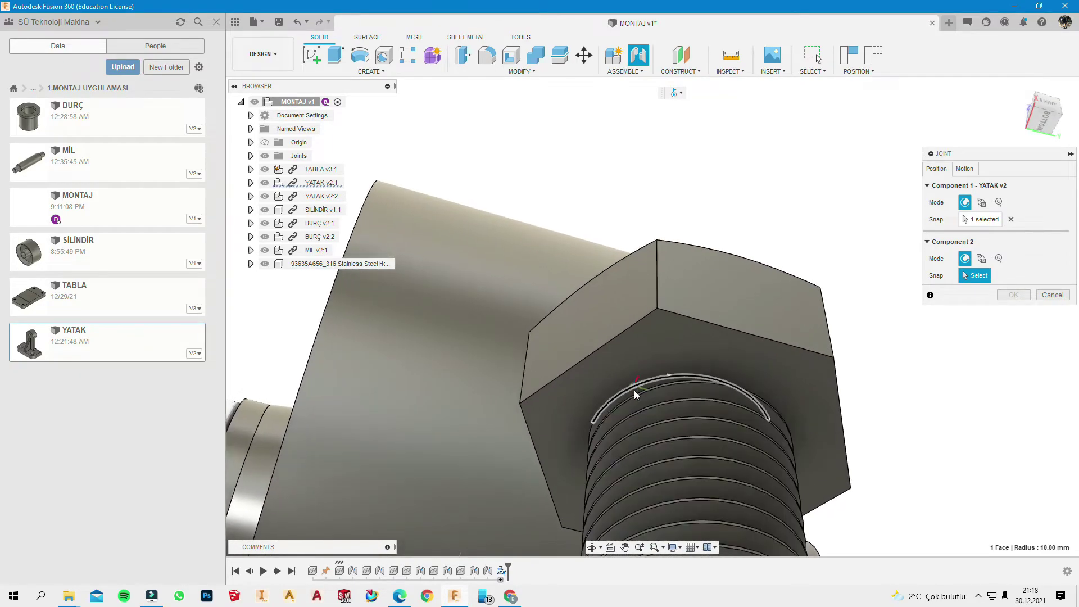
scroll(634, 390, up, 1)
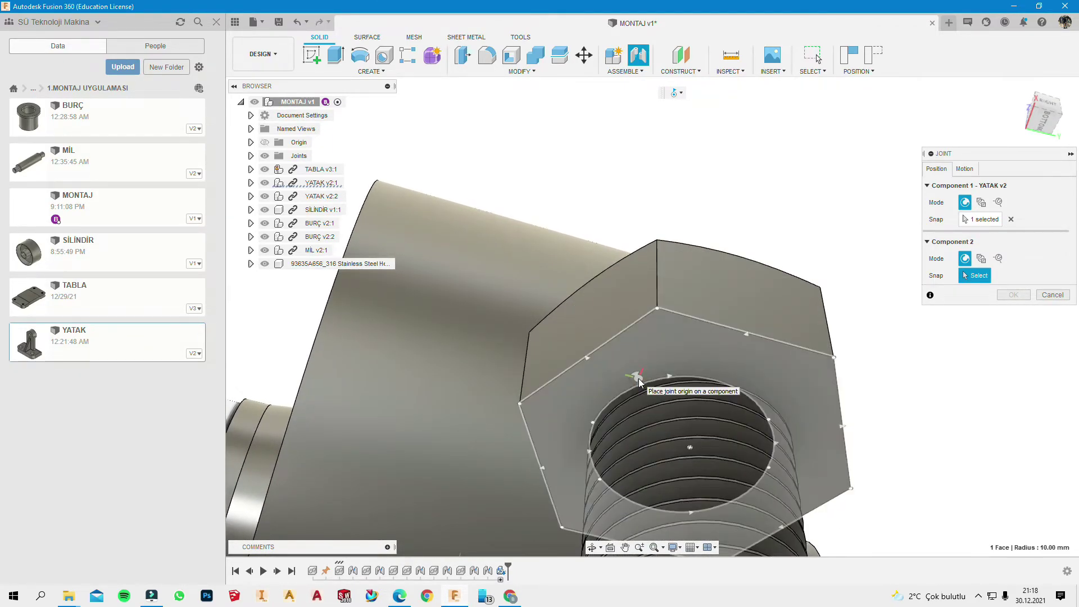
Step: Pick the screw's hex head face as Component 2 to seat it in the hole
click(639, 382)
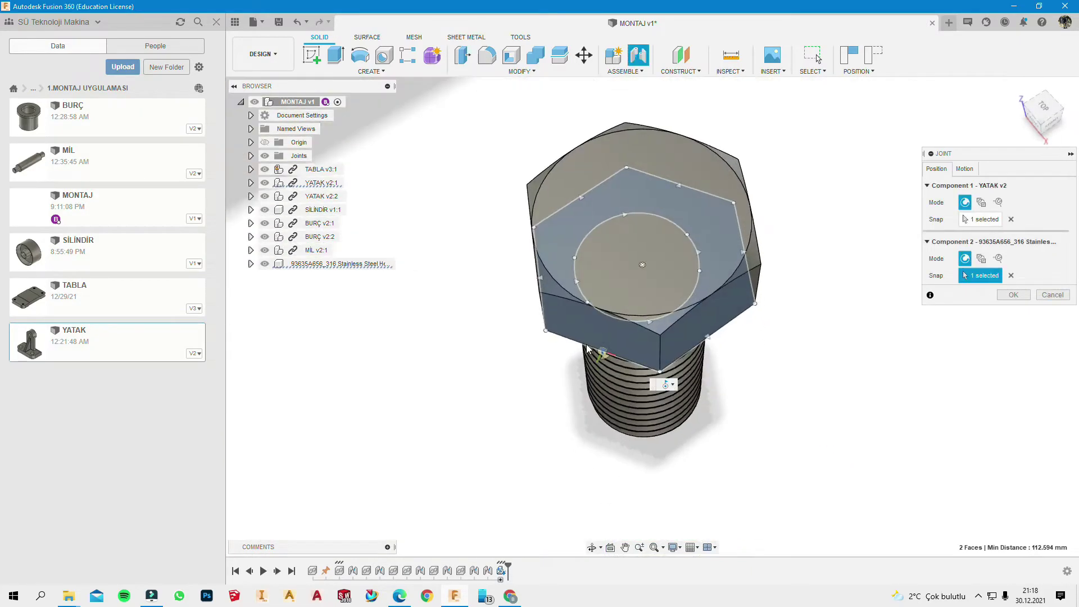
mouse_move(608, 295)
shift+middle_down()
mouse_move(541, 292)
mouse_move(625, 294)
shift+middle_up()
click(634, 292)
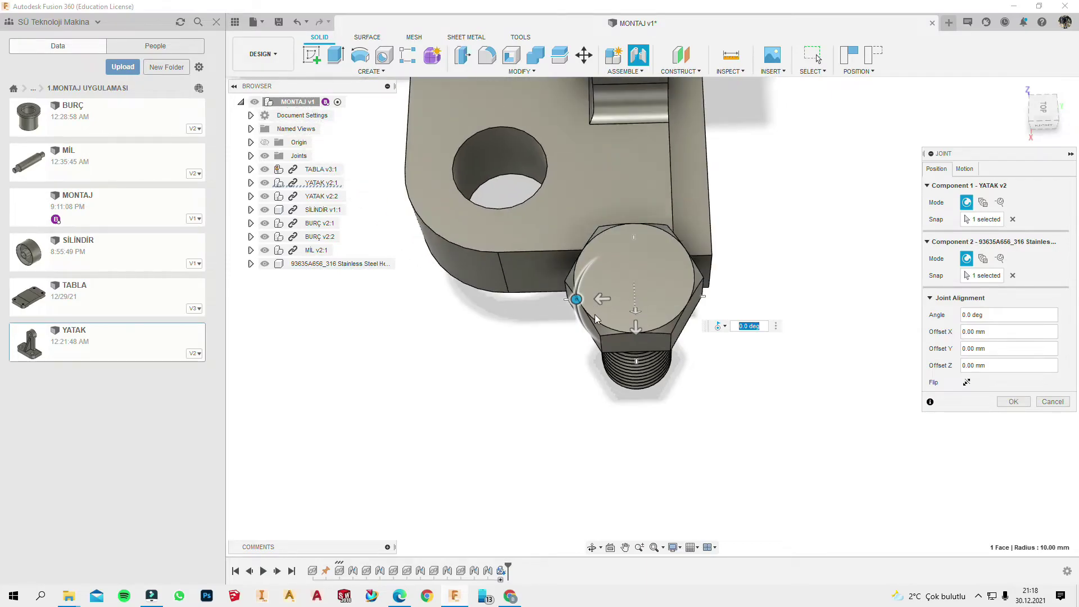
middle_drag(624, 336, 625, 222)
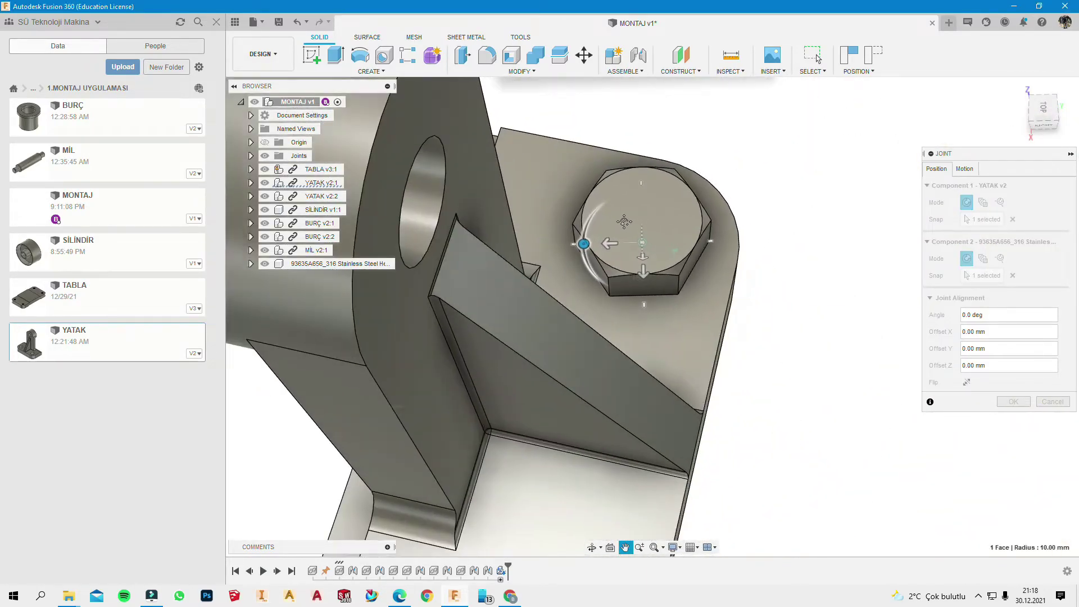
scroll(557, 259, down, 5)
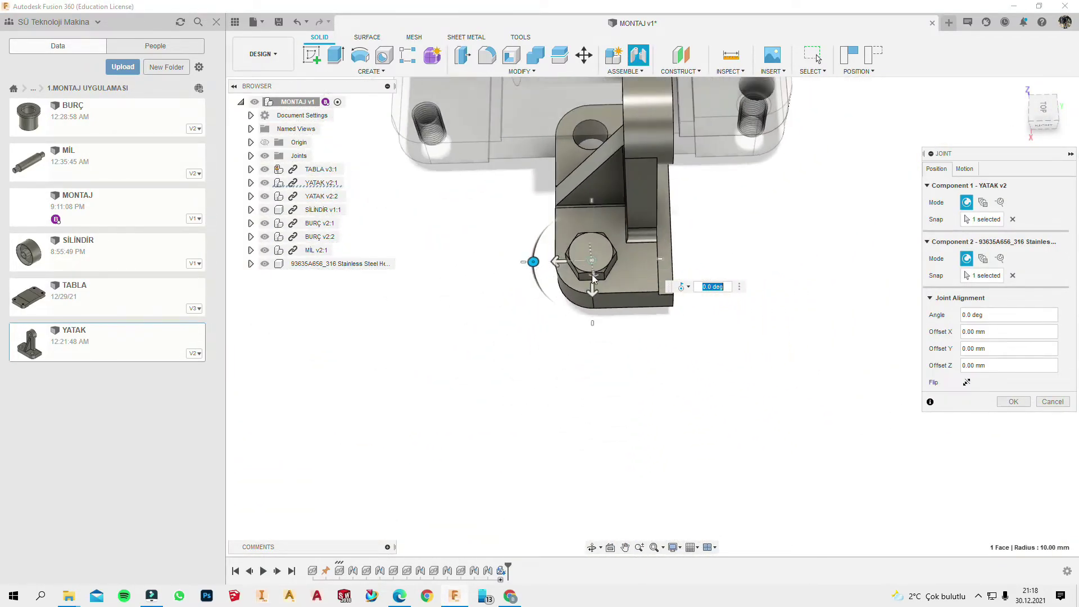
scroll(593, 279, down, 2)
Step: Confirm the screw joint and orbit to an isometric view of the assembly
click(1014, 402)
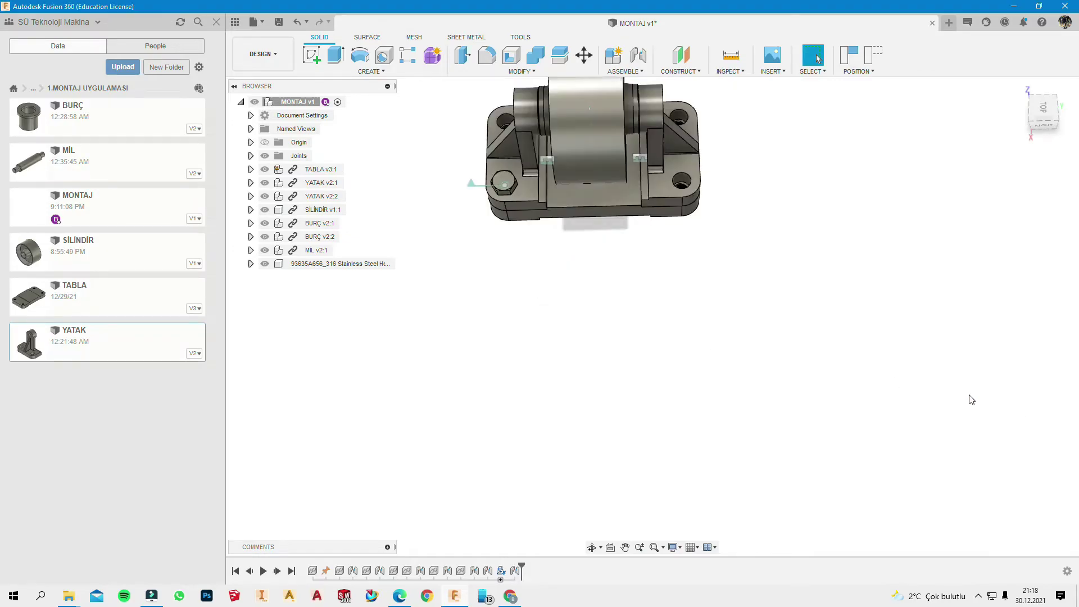
mouse_move(968, 397)
shift+middle_down()
mouse_move(622, 226)
mouse_move(500, 219)
shift+middle_up()
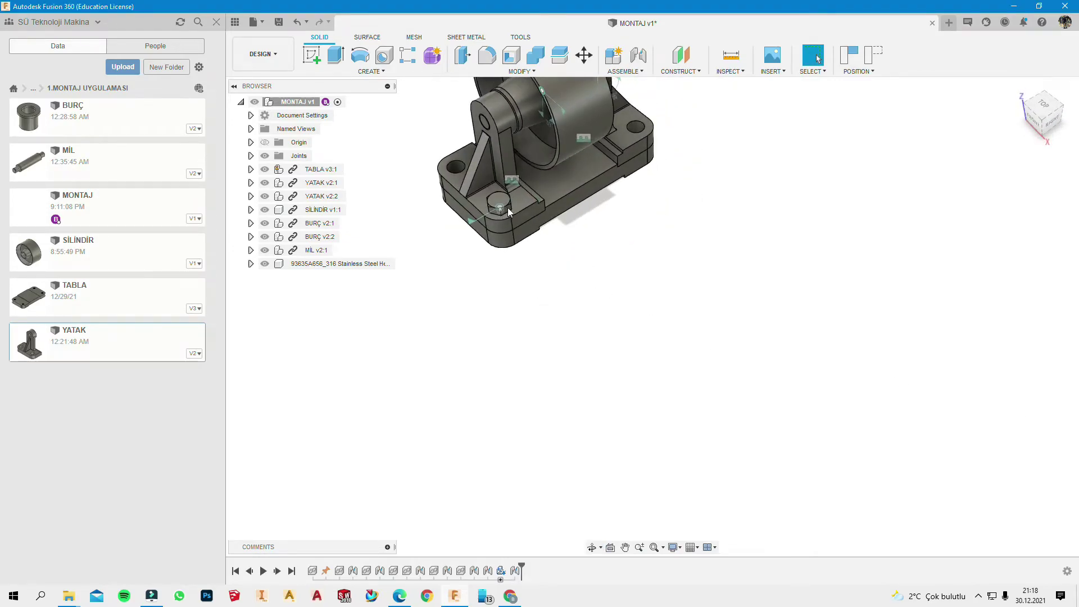
scroll(503, 194, down, 2)
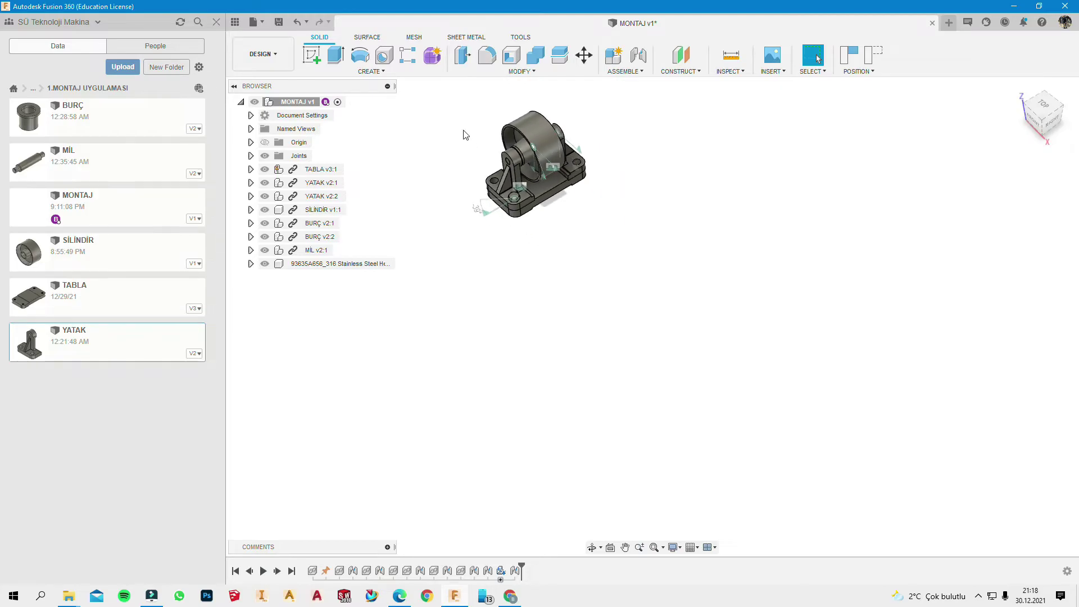
scroll(457, 130, up, 3)
scroll(603, 260, up, 3)
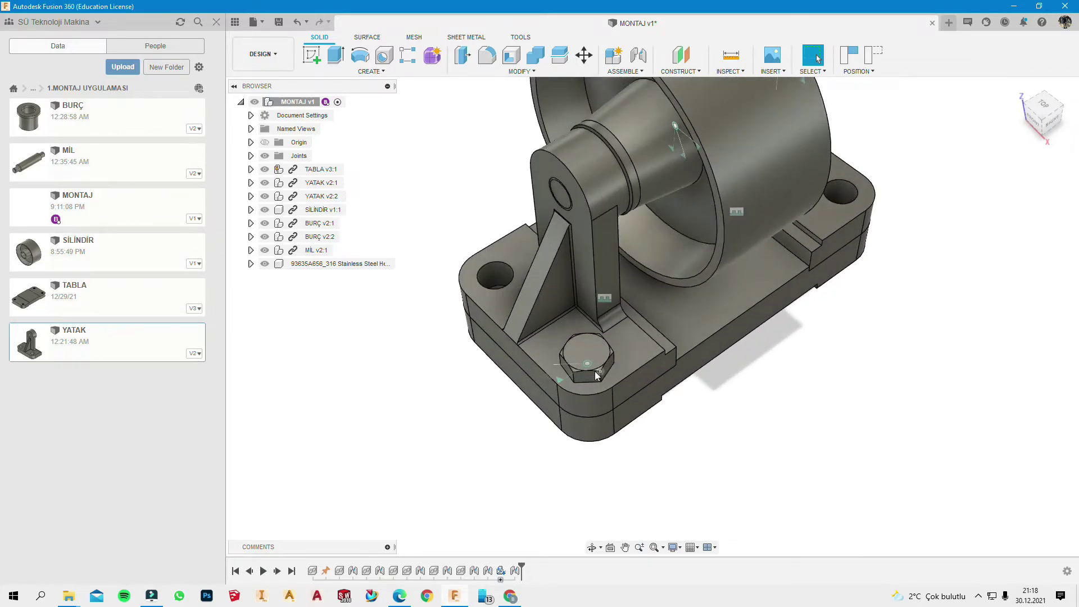
Step: Copy the hex head screw with Move, offsetting the copy -90 mm in Y
click(310, 264)
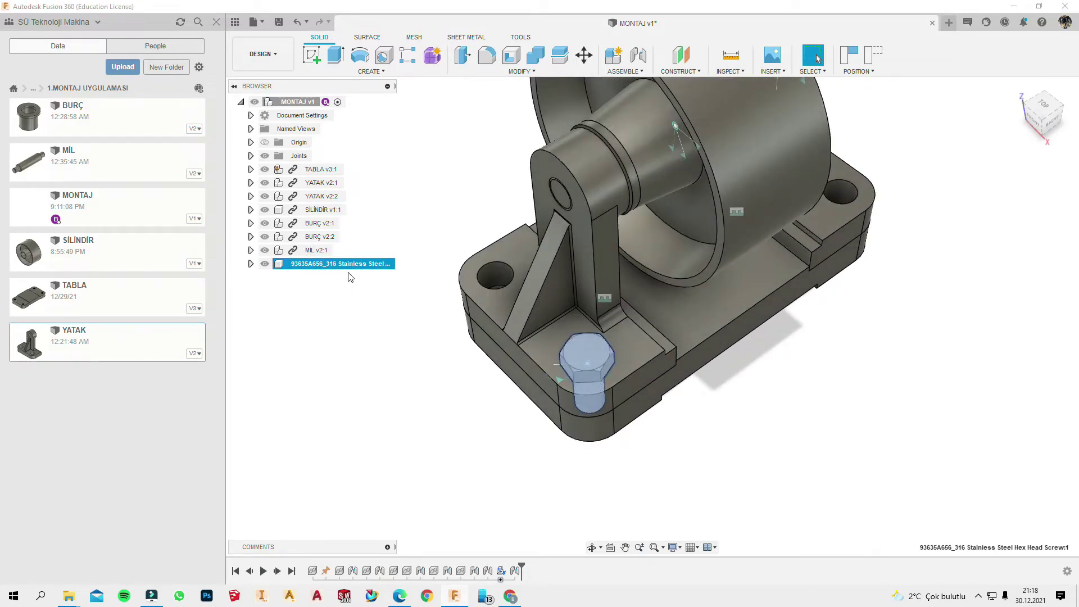
key(m)
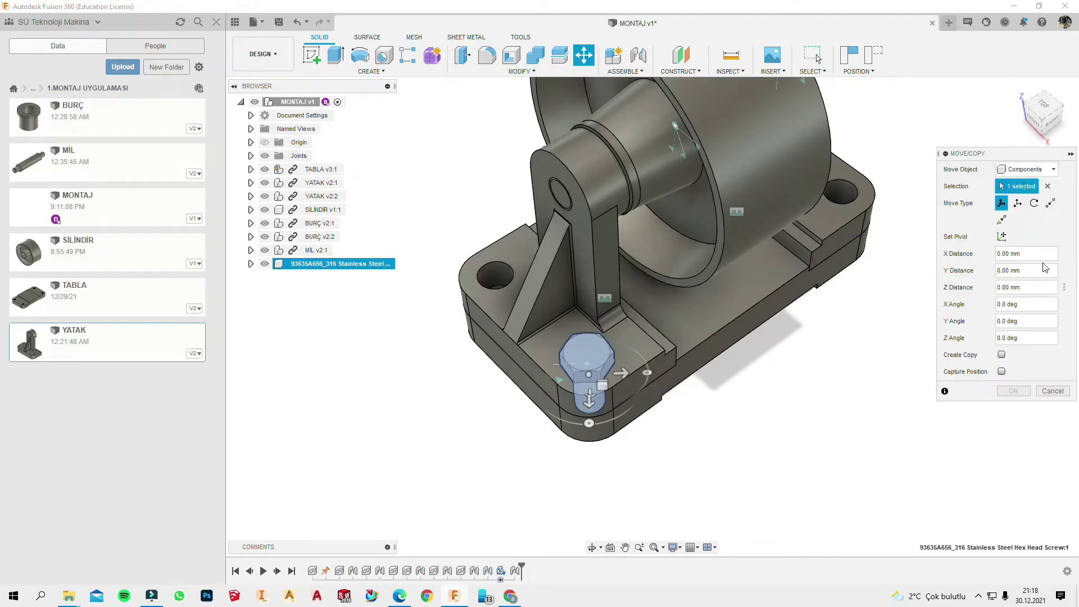
click(1002, 355)
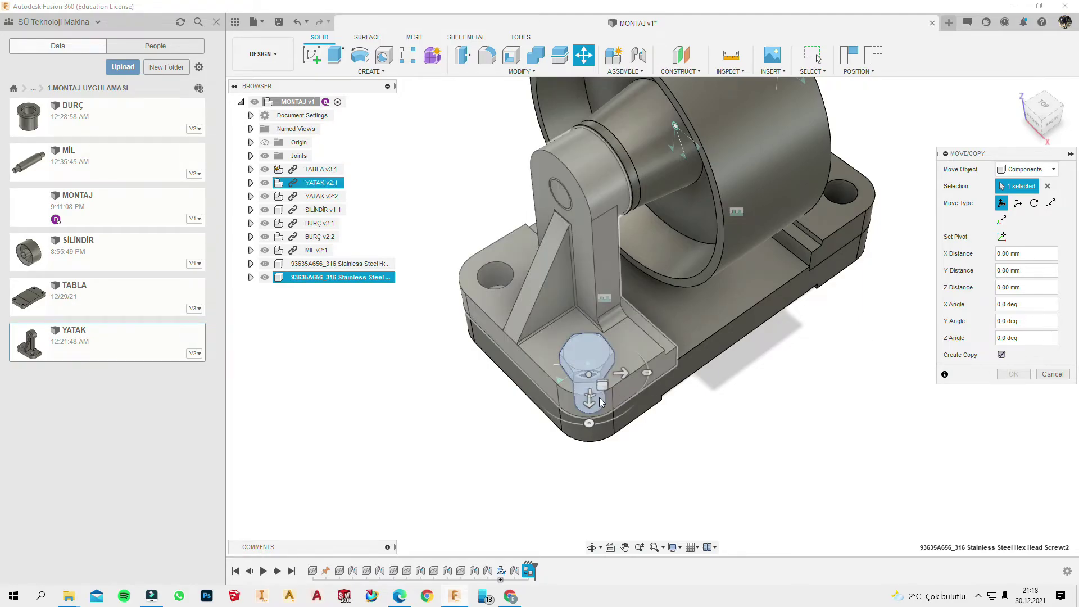
shift+middle_drag(590, 391, 789, 289)
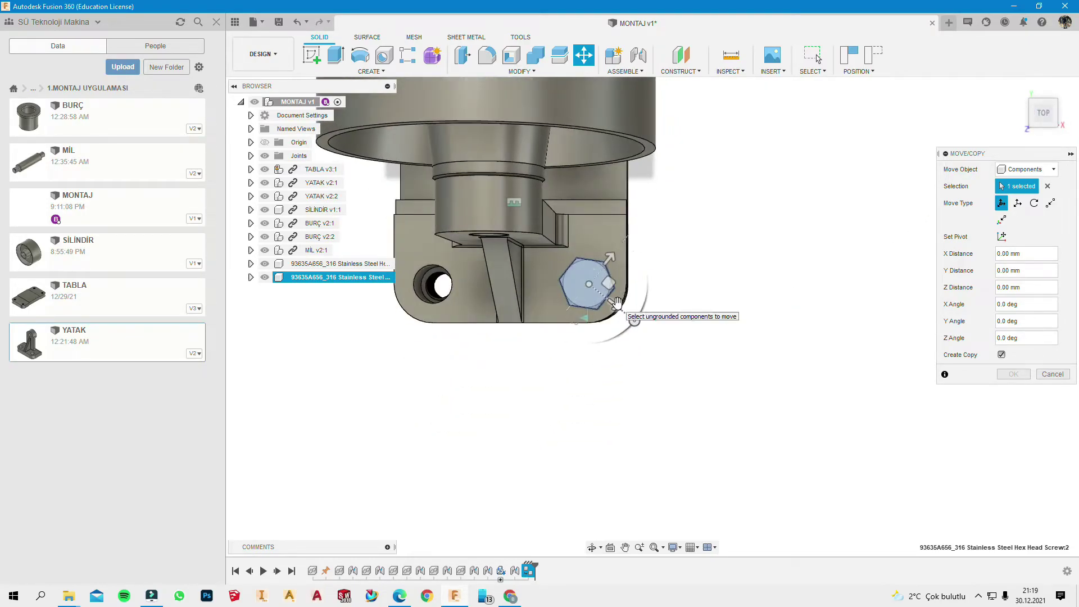
mouse_move(617, 302)
mouse_down()
mouse_move(569, 287)
mouse_move(425, 365)
mouse_up()
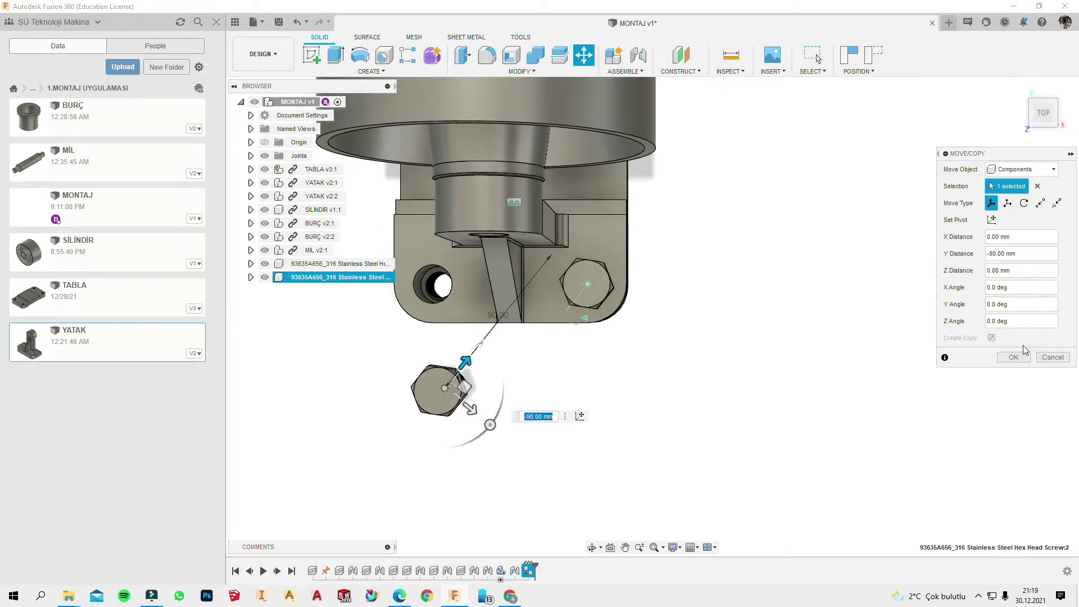
click(1014, 358)
mouse_move(716, 355)
shift+middle_down()
mouse_move(652, 404)
mouse_move(650, 354)
mouse_move(528, 287)
shift+middle_up()
click(651, 354)
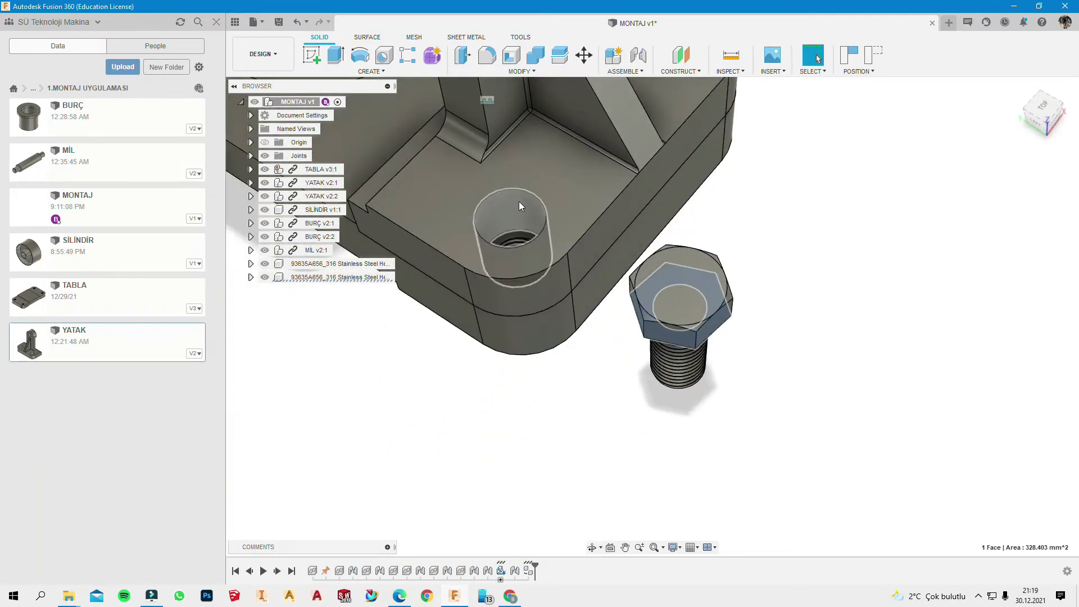
Step: Select the empty YATAK hole, abandon the first joint attempt, and orbit below the screw
ctrl+click(519, 202)
click(647, 57)
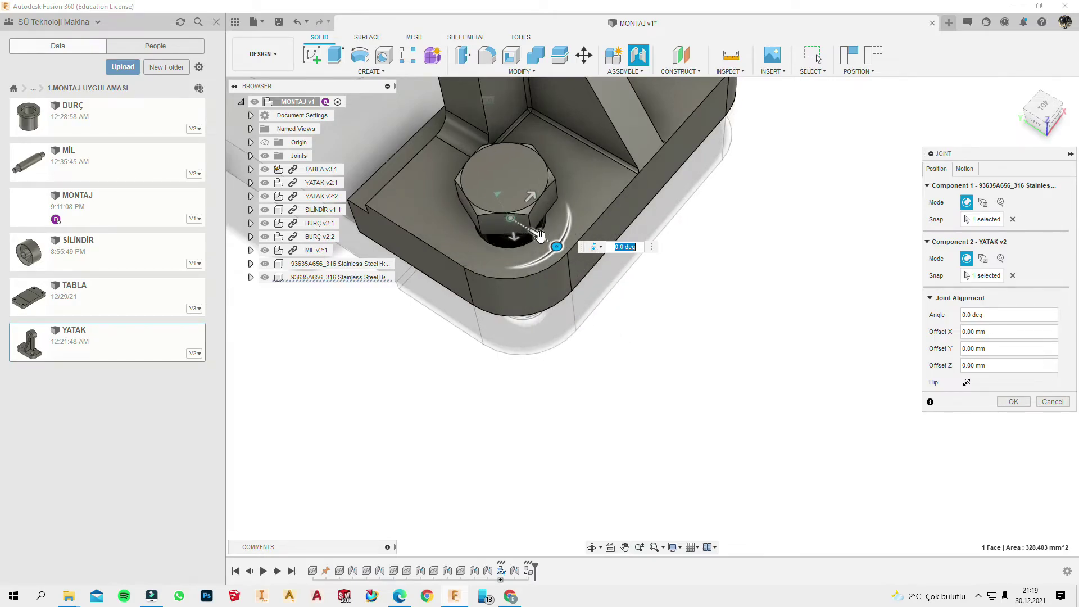
key(Escape)
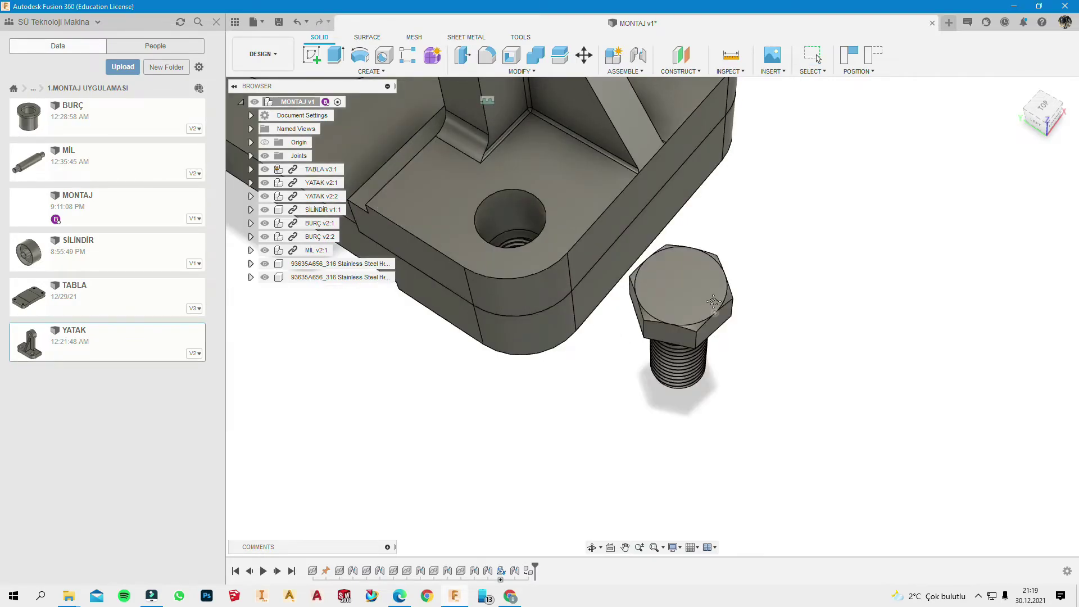
shift+middle_drag(714, 301, 658, 246)
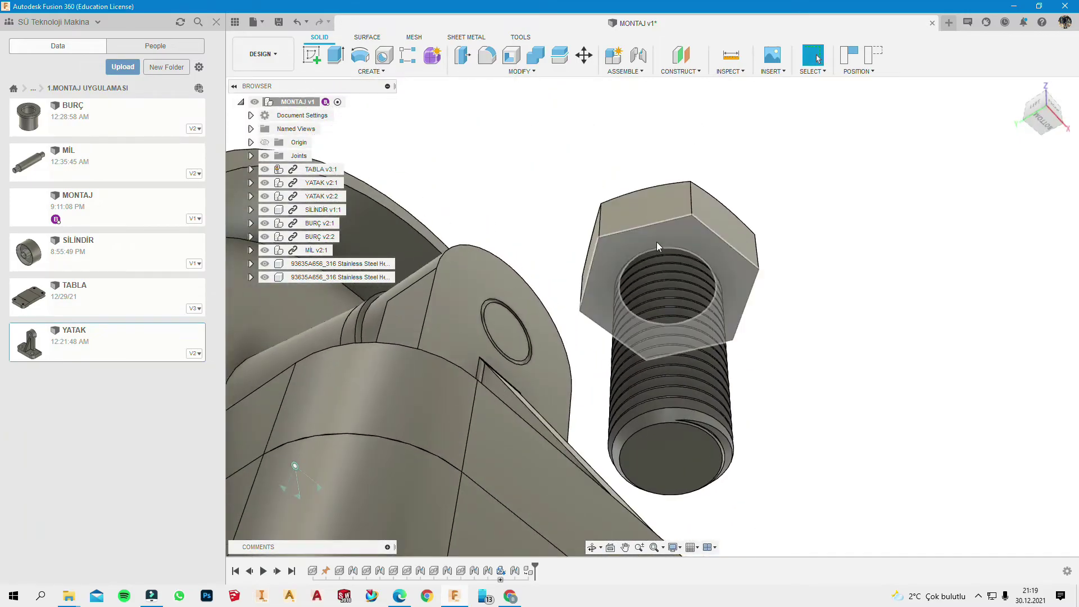
Step: Joint the copied screw head into the second YATAK hole with a -10 mm offset
key(j)
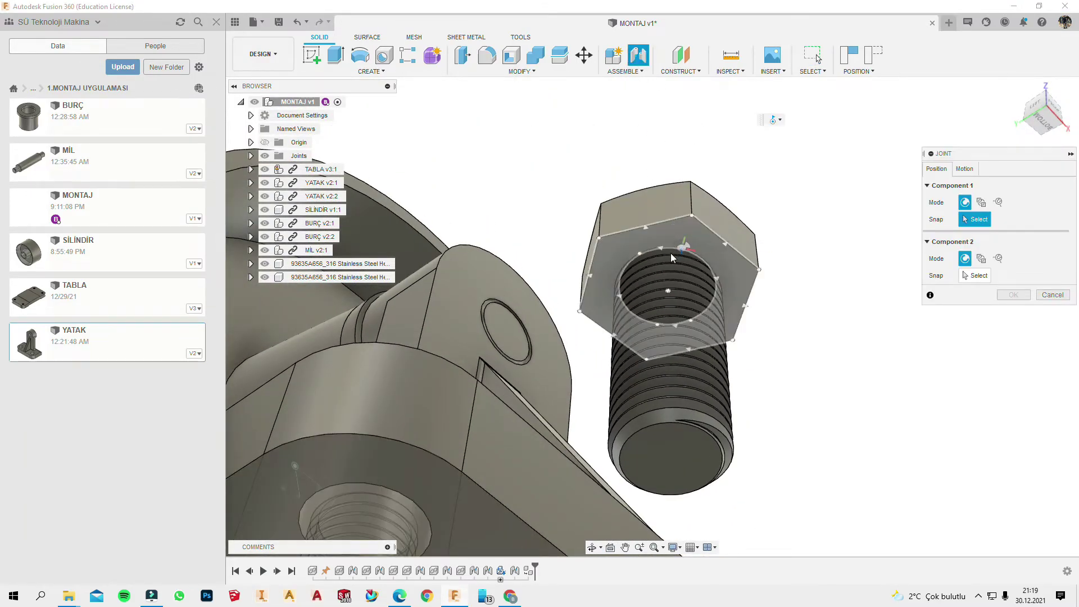
shift+middle_drag(673, 258, 665, 153)
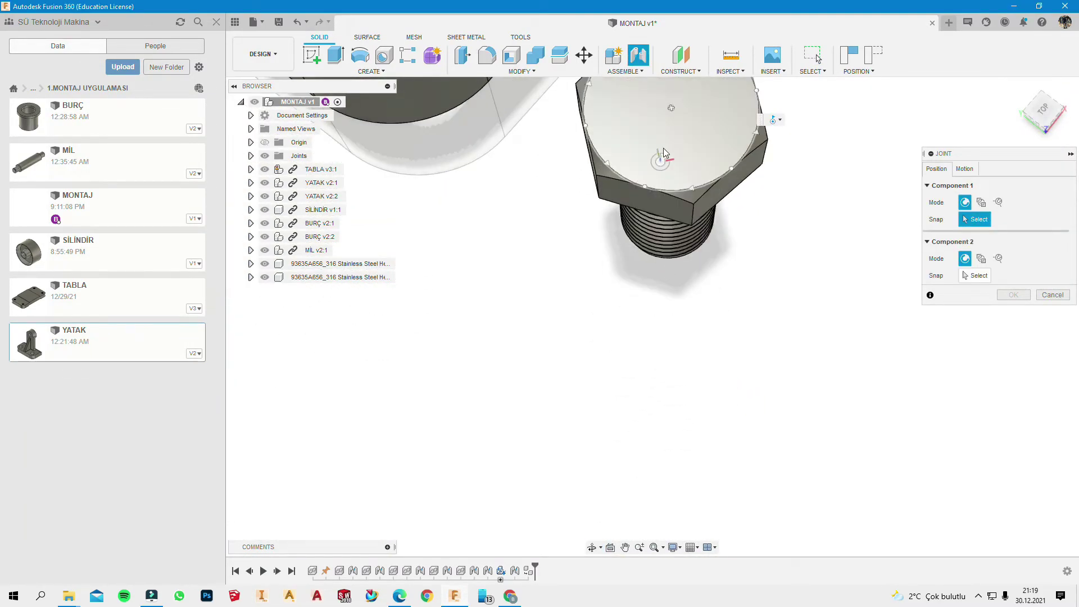
click(678, 106)
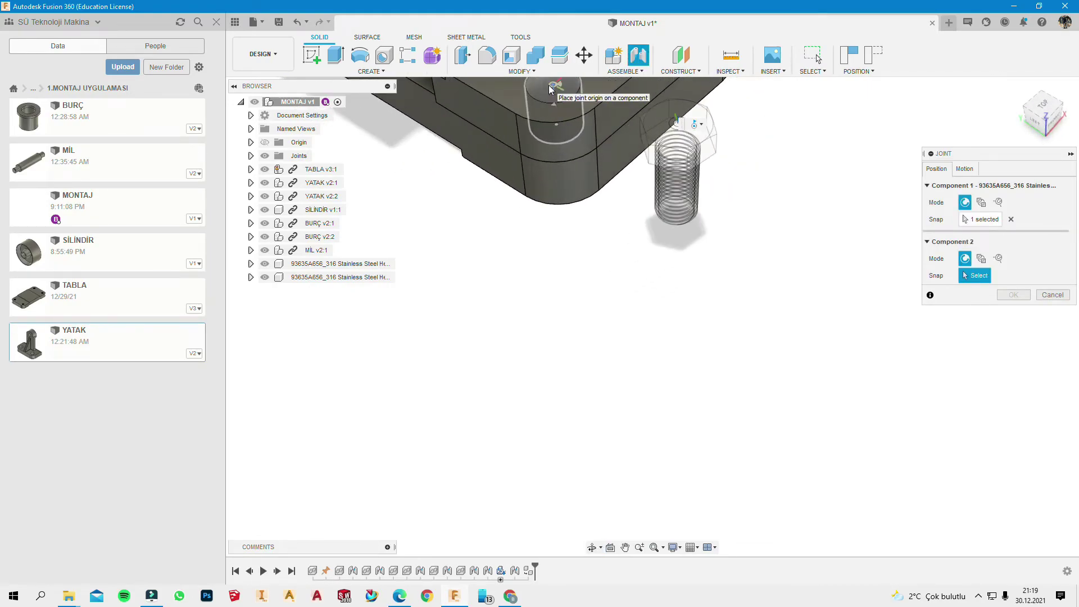
click(549, 87)
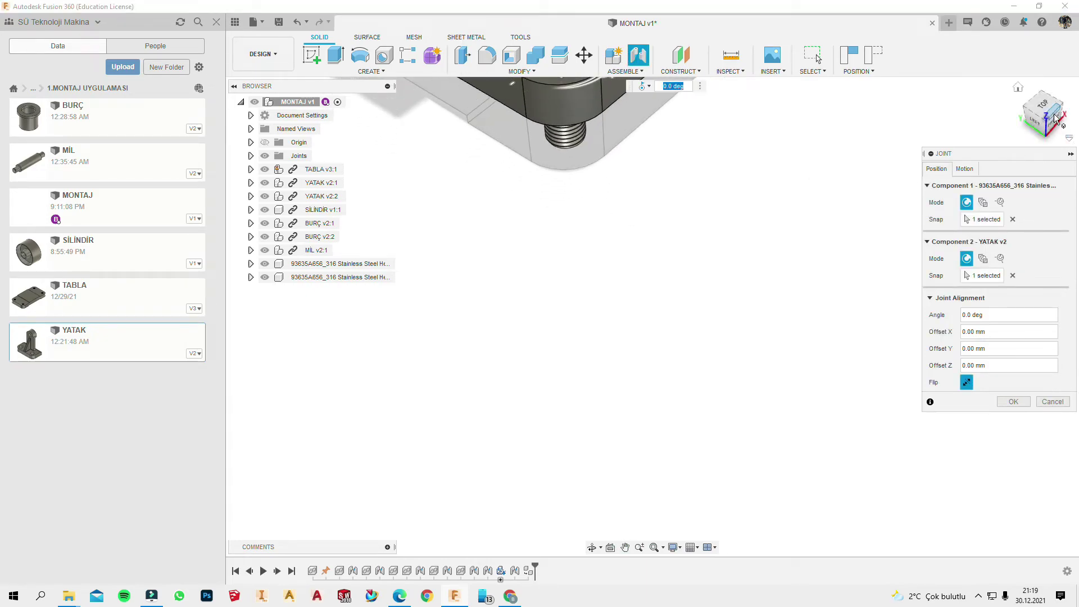
click(1041, 129)
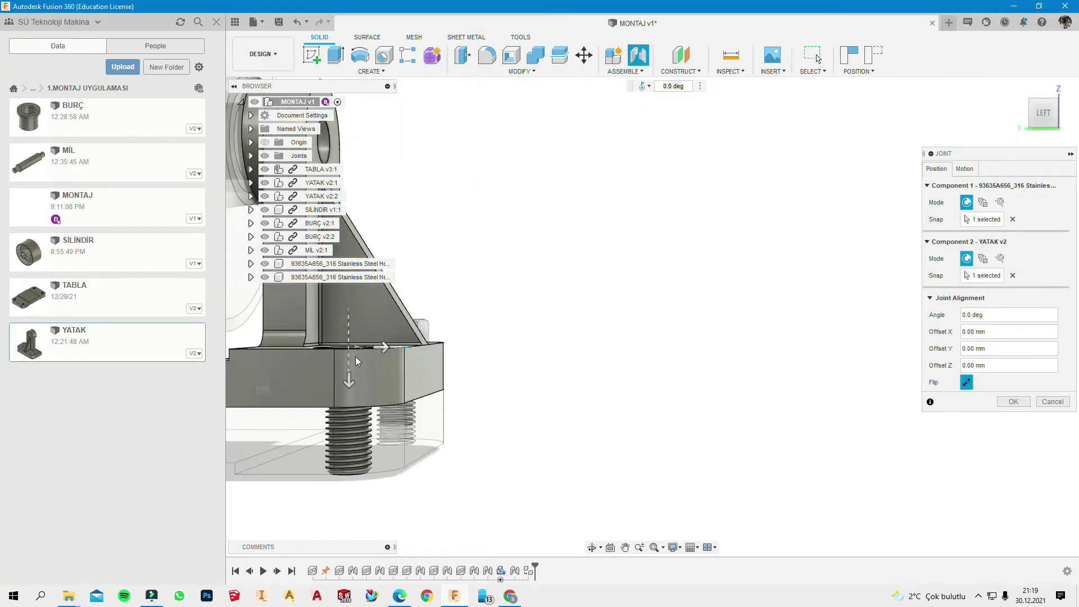
mouse_move(349, 378)
mouse_down()
mouse_move(341, 338)
mouse_move(345, 352)
mouse_up()
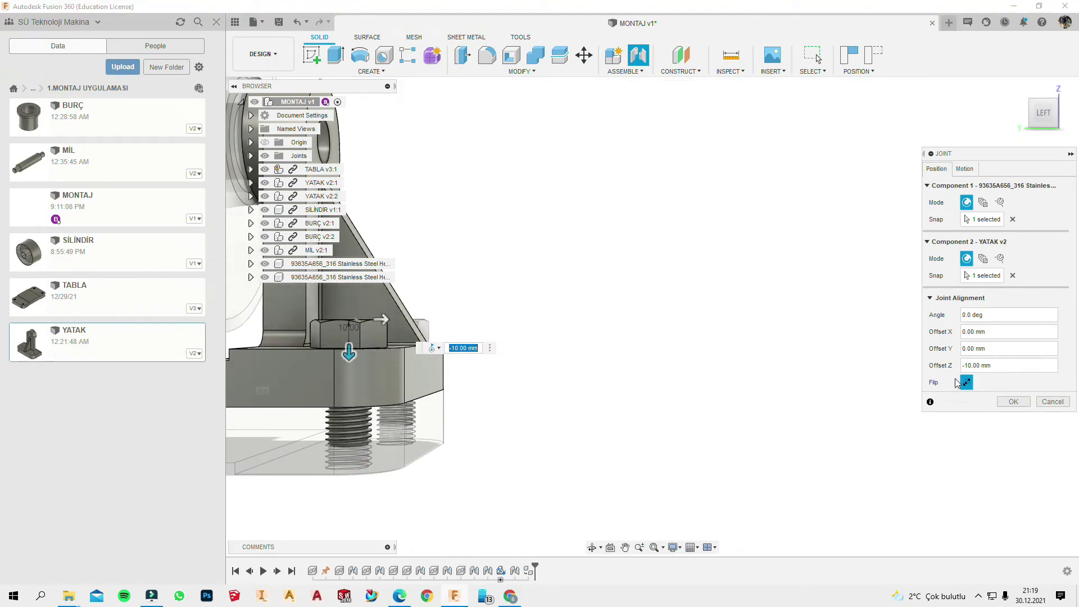
click(1013, 401)
scroll(702, 422, down, 3)
Step: Copy the second stainless steel screw and drag the copy toward the front-left hole
scroll(602, 398, down, 5)
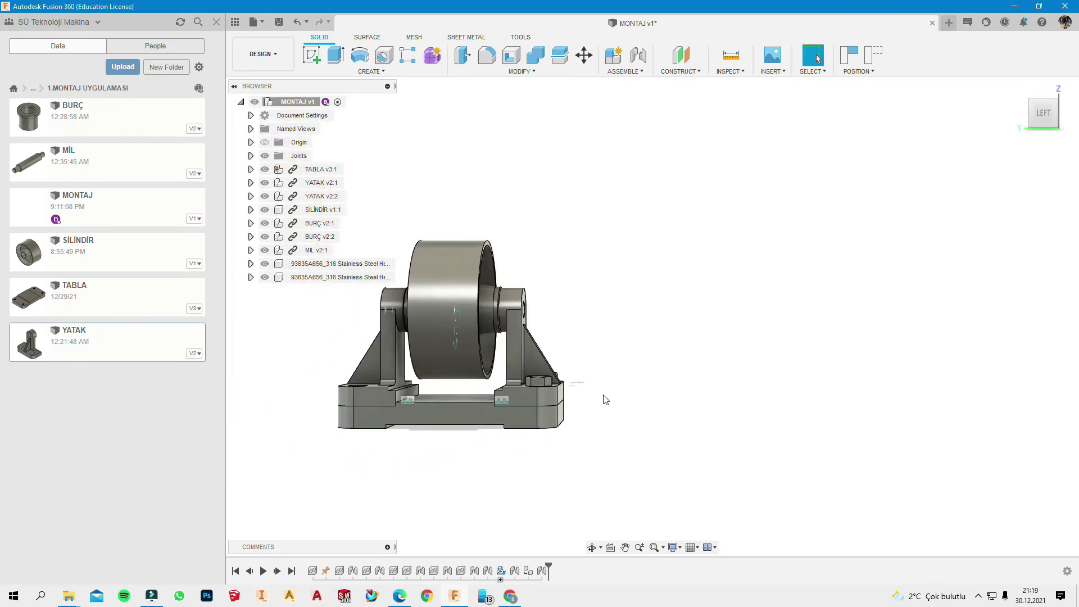
shift+middle_drag(602, 386, 518, 433)
scroll(448, 244, up, 6)
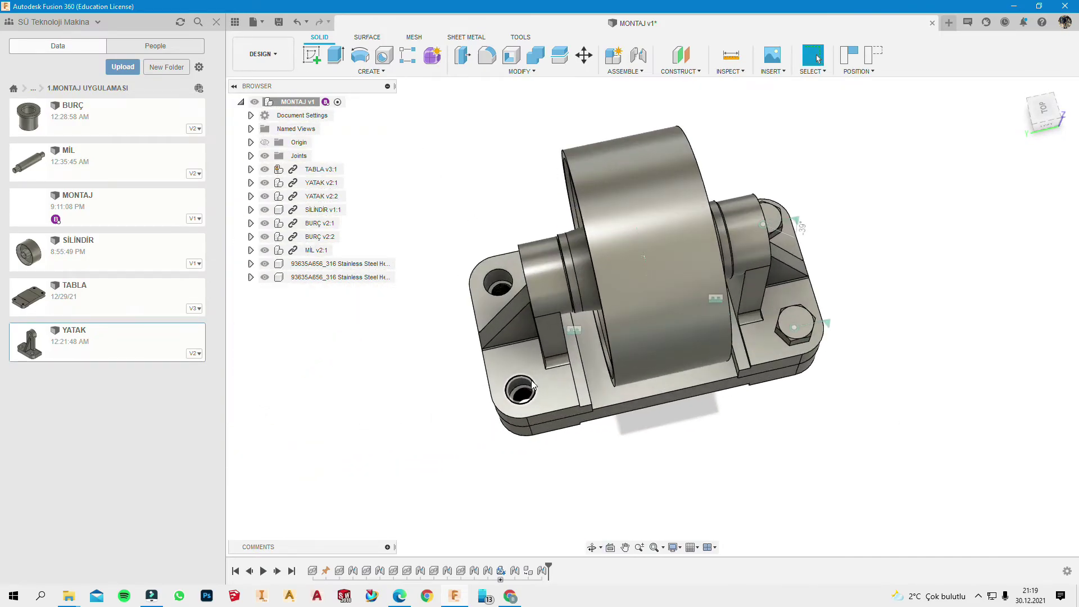
click(338, 277)
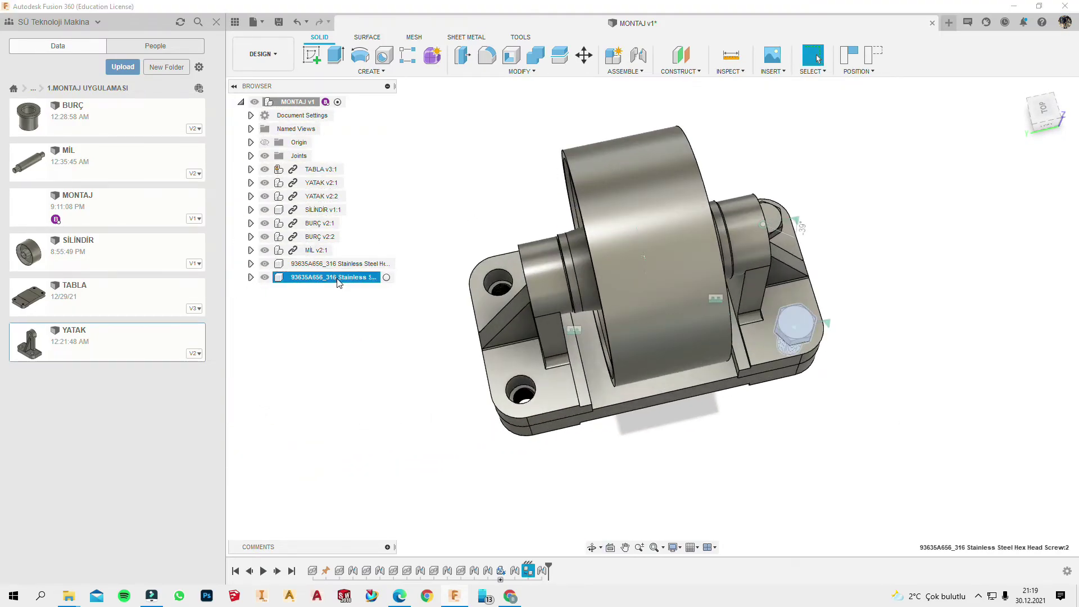
key(m)
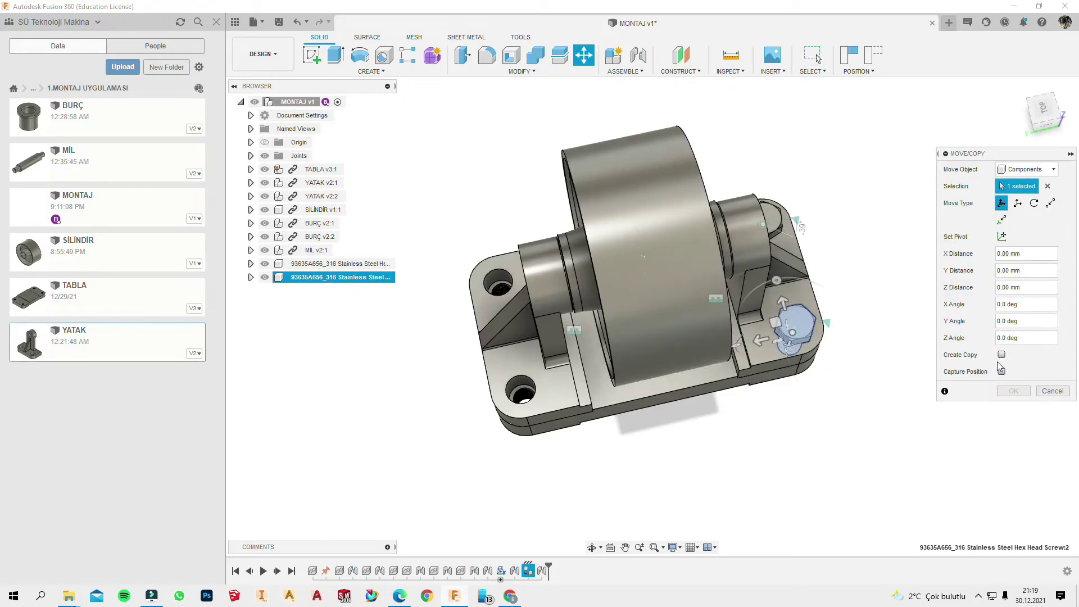
click(1002, 354)
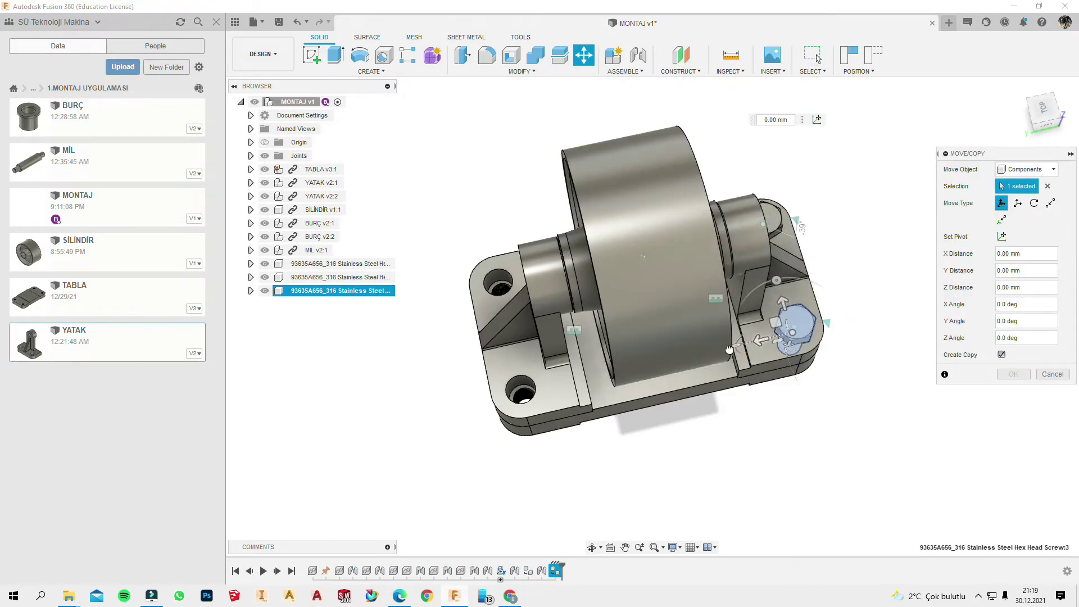
drag(761, 340, 423, 390)
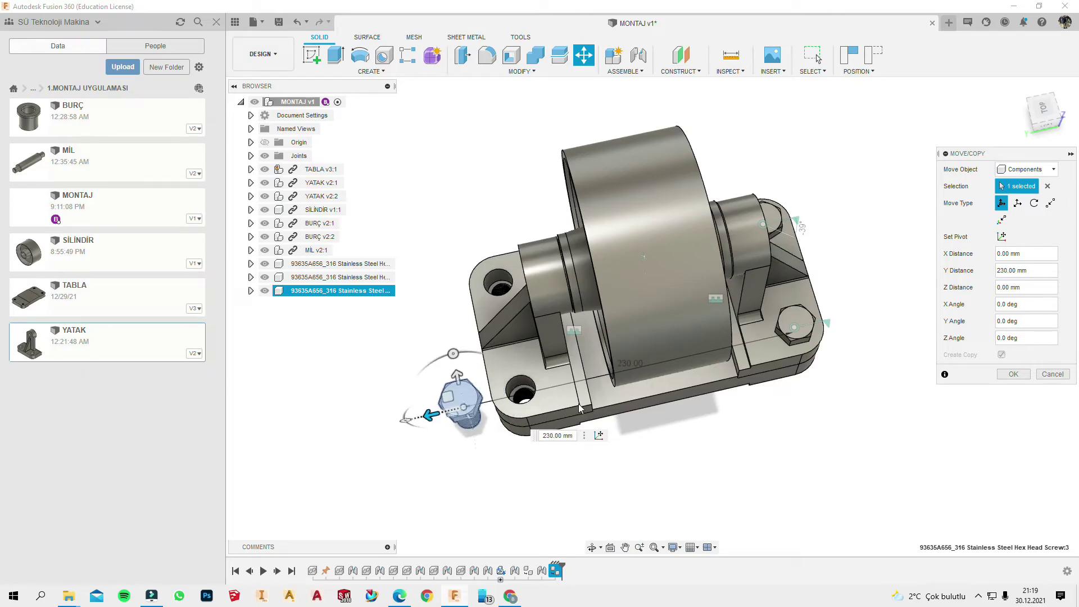
click(1009, 376)
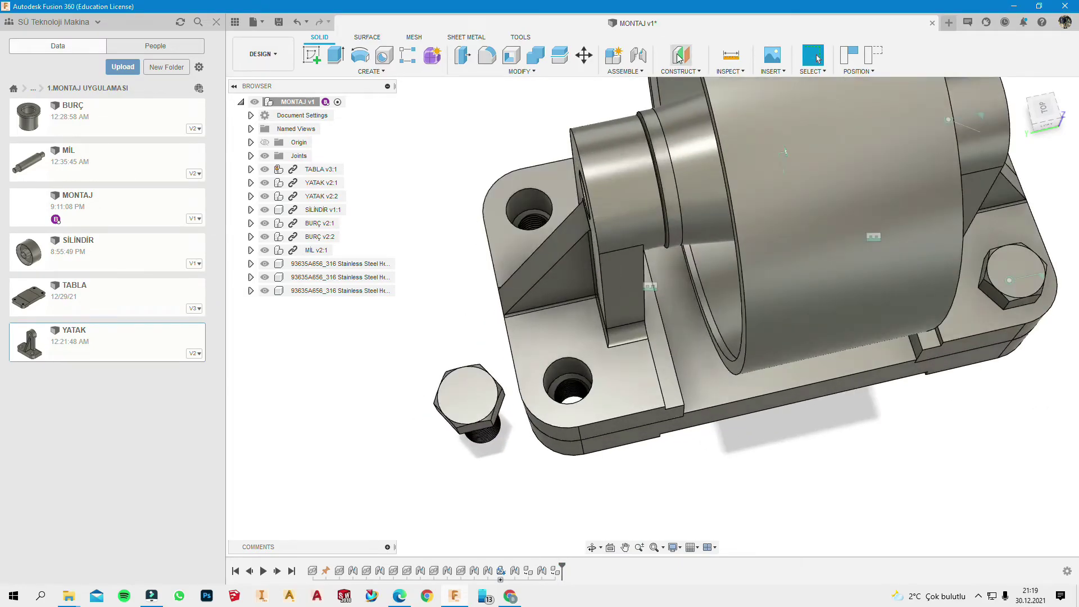
Step: Joint the screw copy into the front-left YATAK hole, set 10 mm down
click(641, 60)
click(470, 395)
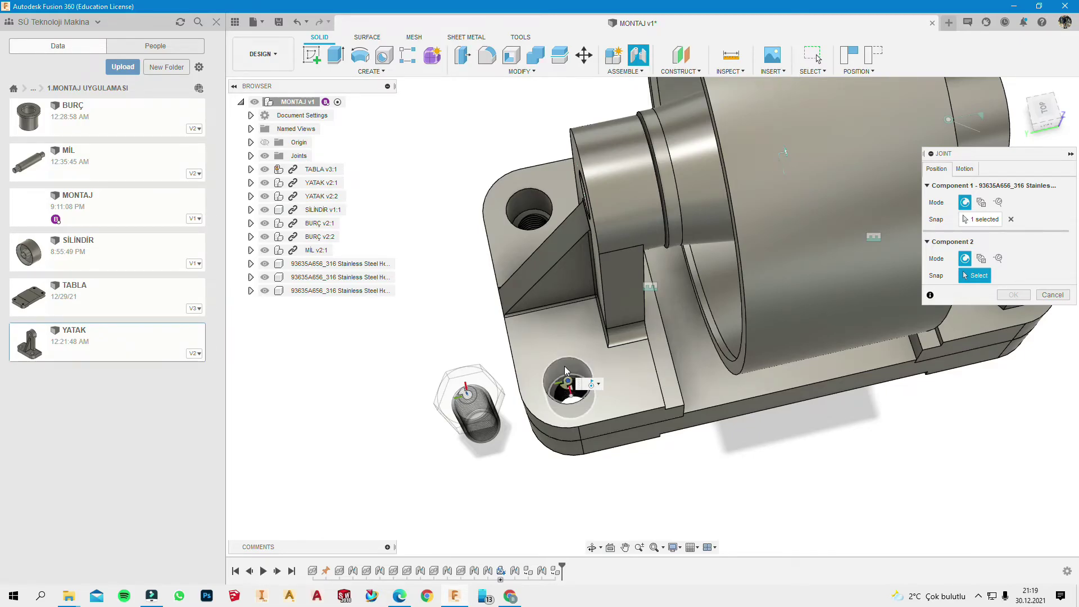
click(566, 370)
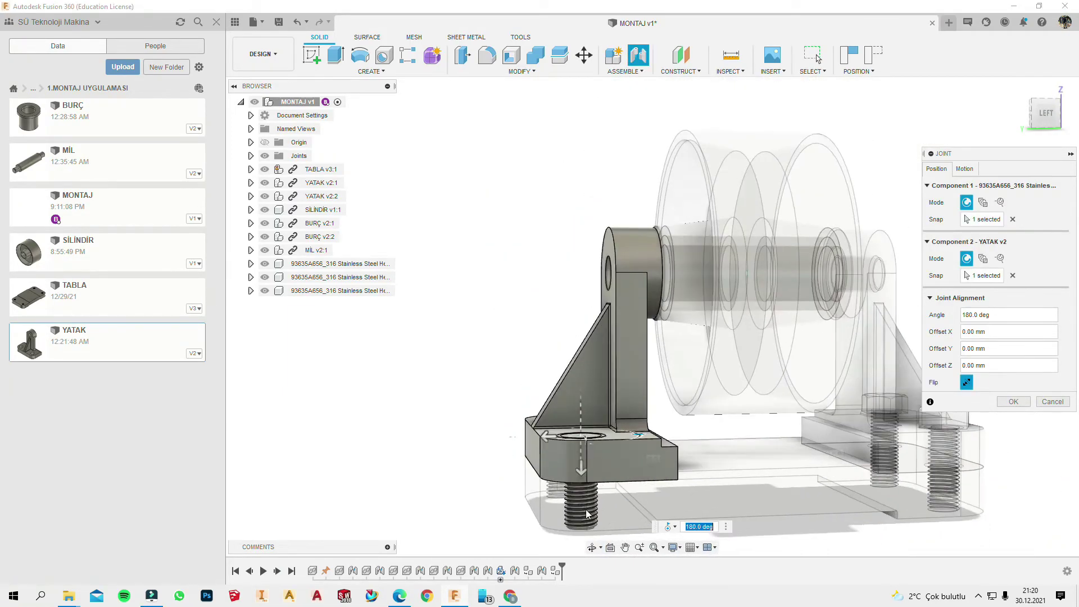
drag(582, 462, 622, 436)
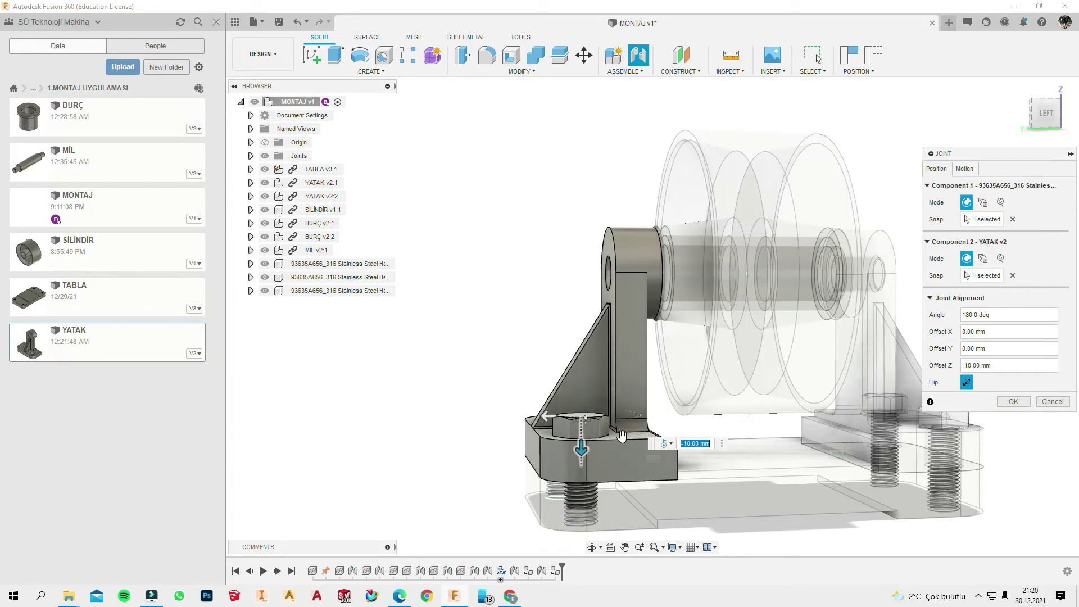
click(1021, 405)
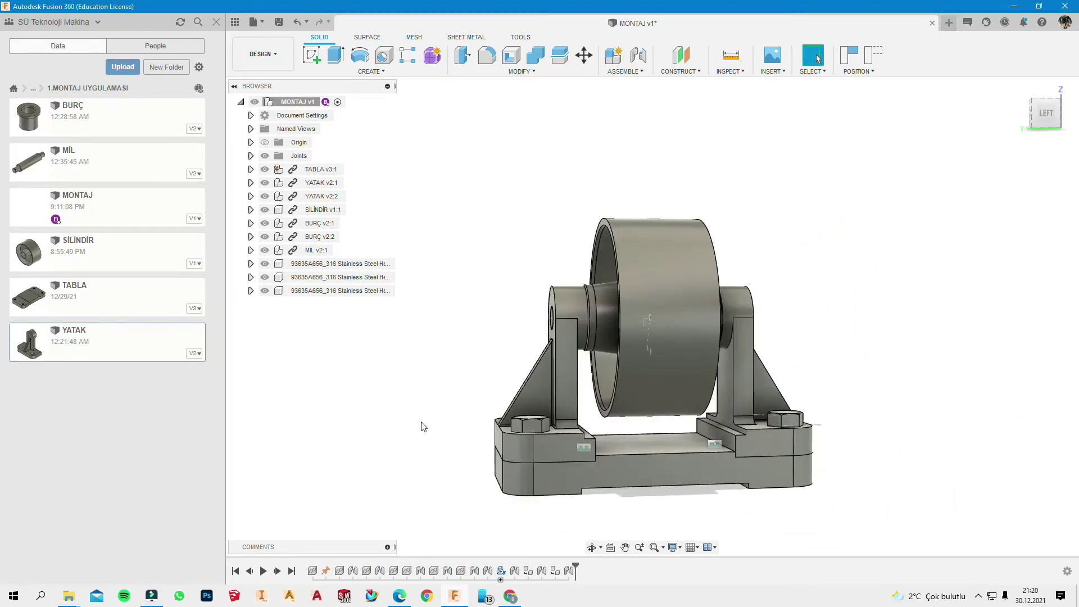
Step: Copy the third stainless steel screw and drag the copy 135 mm out
mouse_move(421, 428)
shift+middle_down()
mouse_move(511, 458)
mouse_move(664, 481)
shift+middle_up()
scroll(664, 481, down, 3)
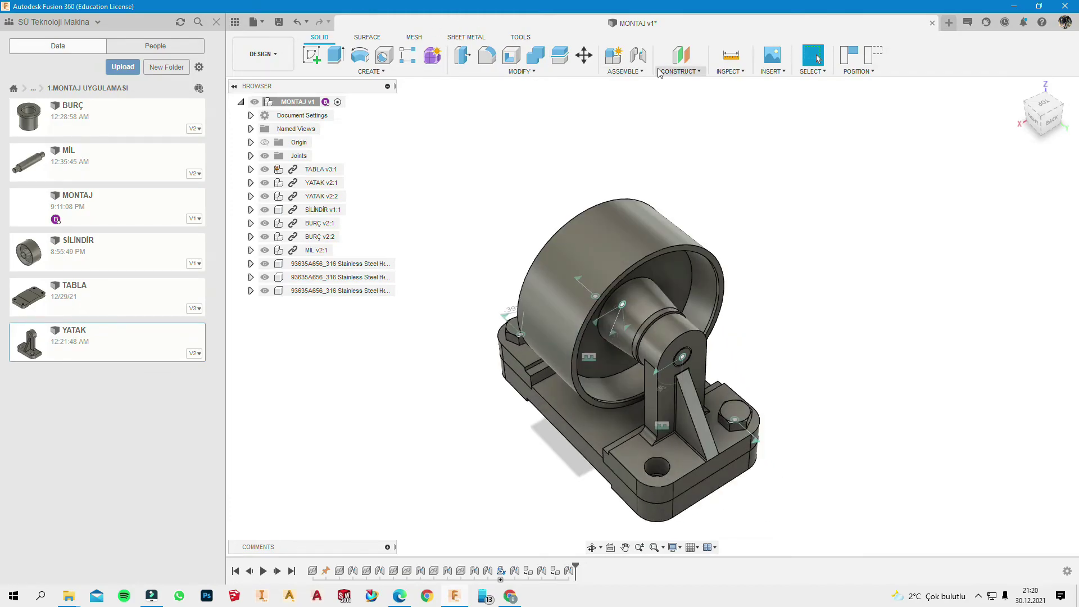
click(307, 292)
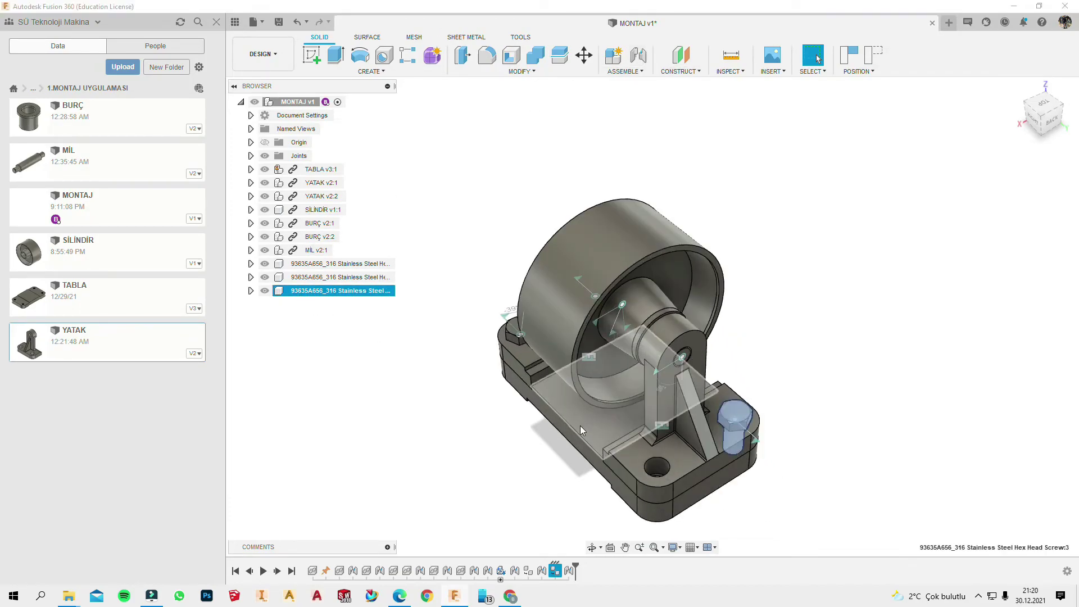
key(m)
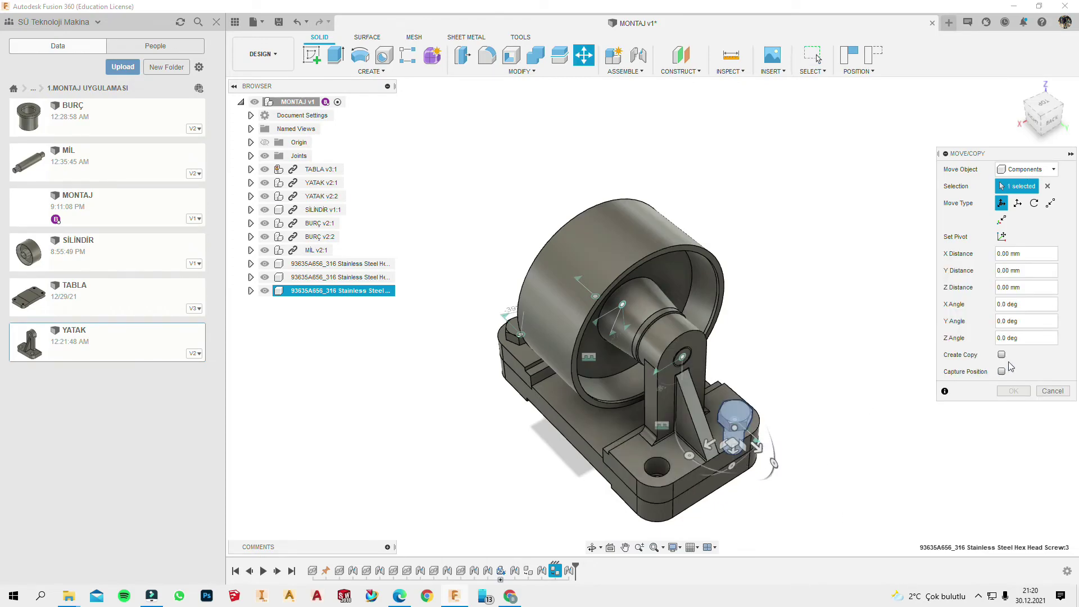
click(1002, 357)
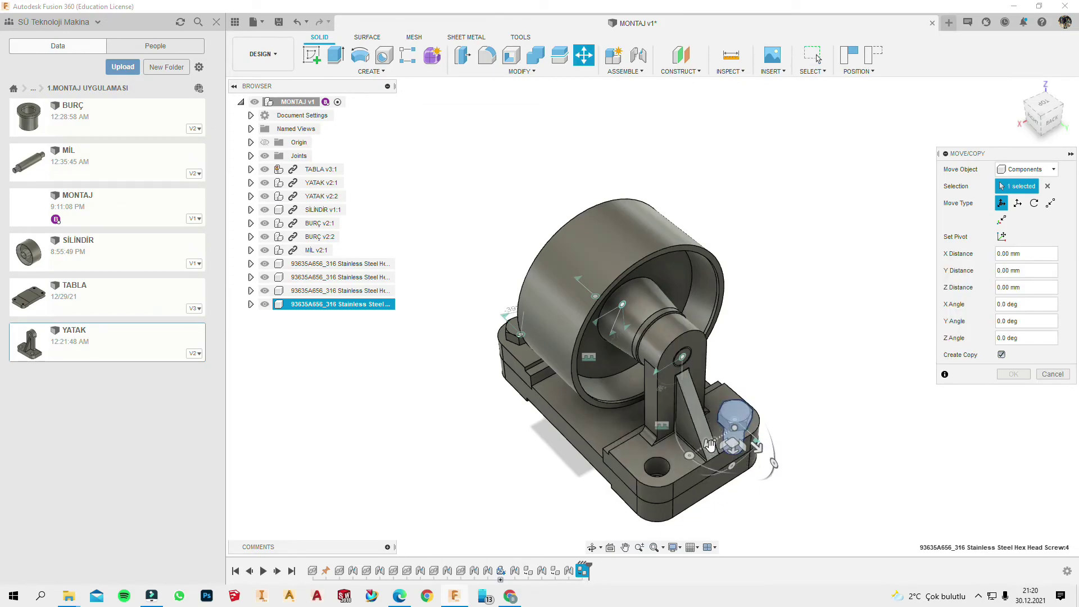
drag(709, 444, 577, 512)
click(1028, 376)
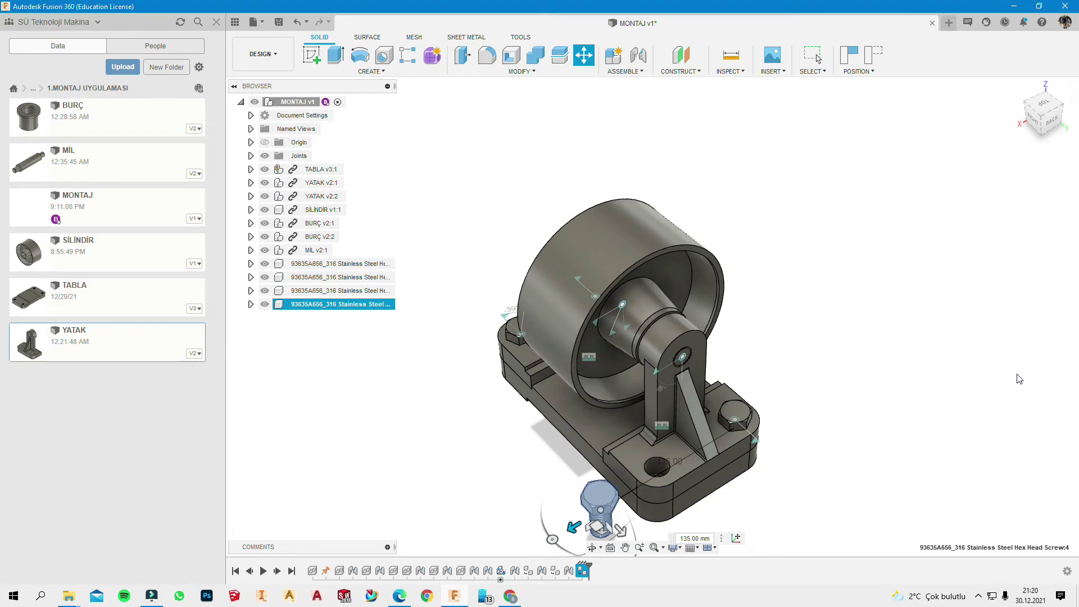
Step: Orbit and zoom to view the front-right of the assembly
scroll(584, 511, down, 1)
mouse_move(611, 510)
shift+middle_down()
mouse_move(604, 514)
mouse_move(665, 487)
shift+middle_up()
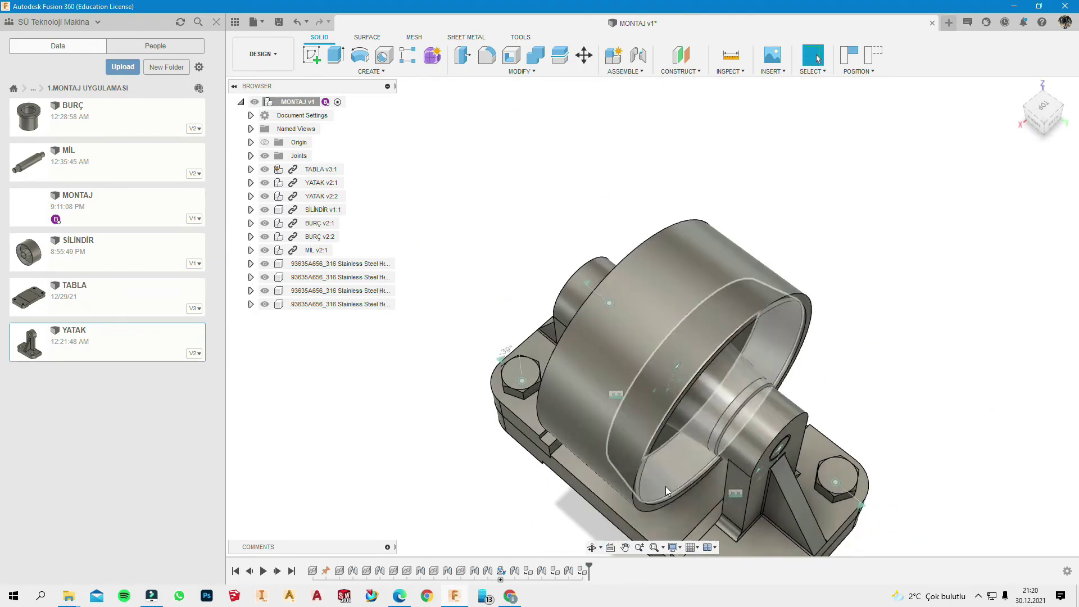
scroll(666, 487, down, 2)
scroll(746, 542, up, 1)
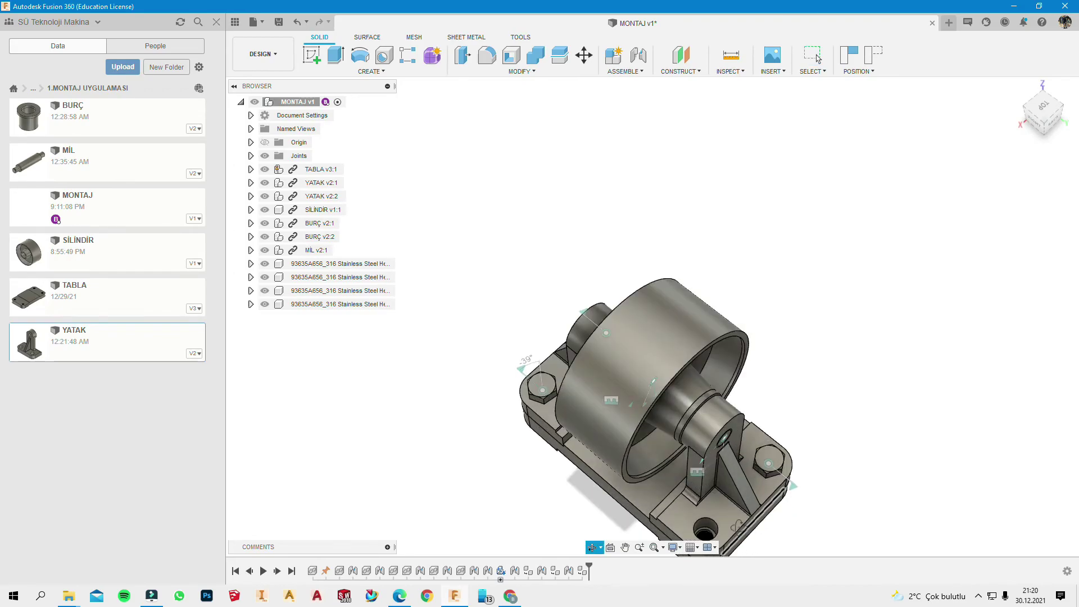
shift+middle_drag(746, 543, 693, 398)
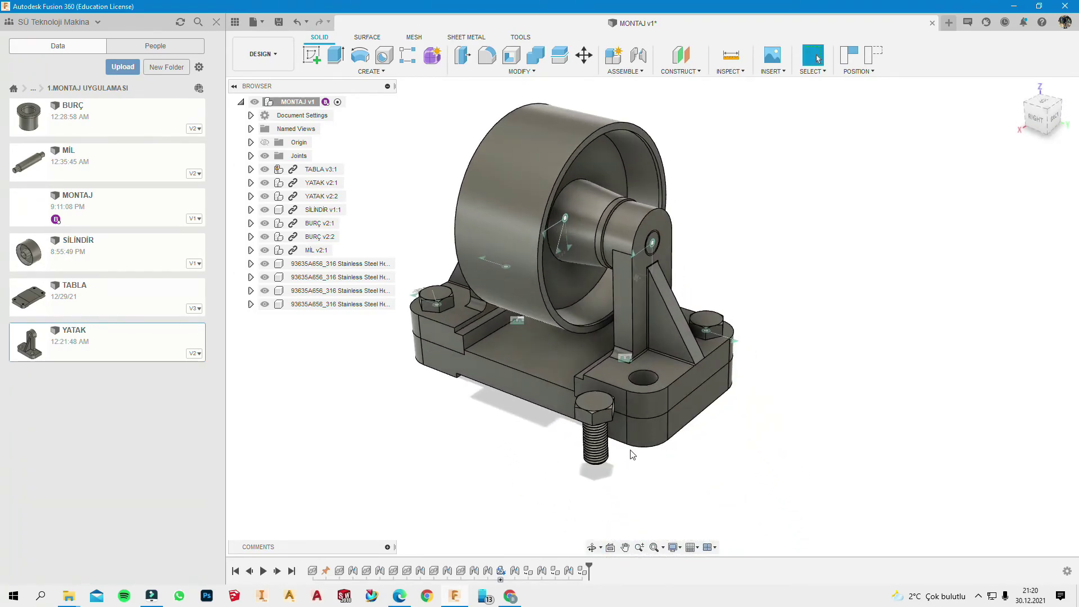
scroll(630, 394, up, 3)
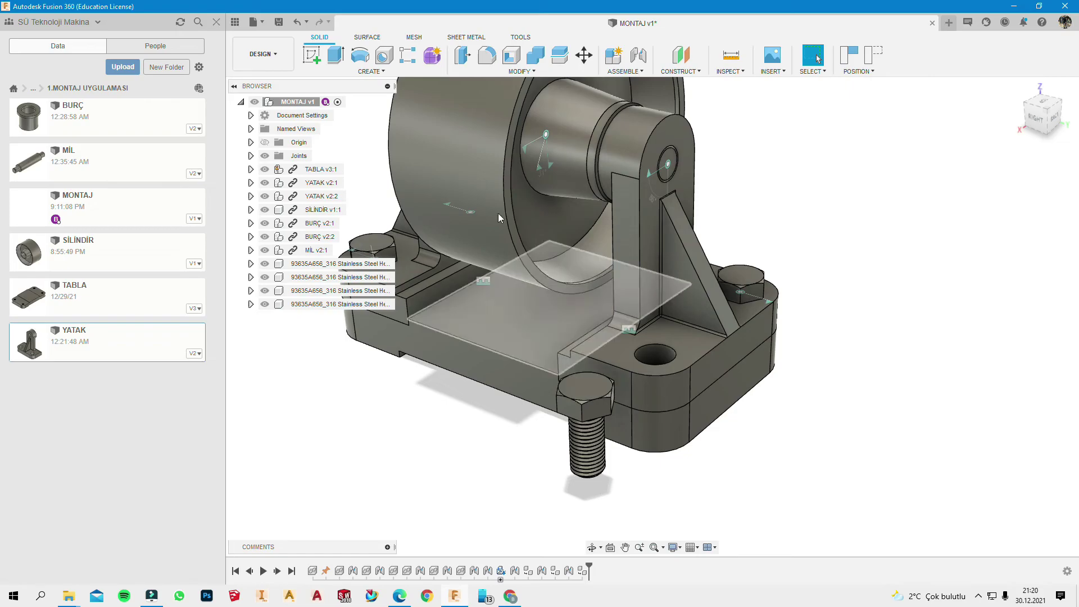
Step: Joint the loose screw into the last YATAK hole, 10 mm down, rotating about Z
click(638, 56)
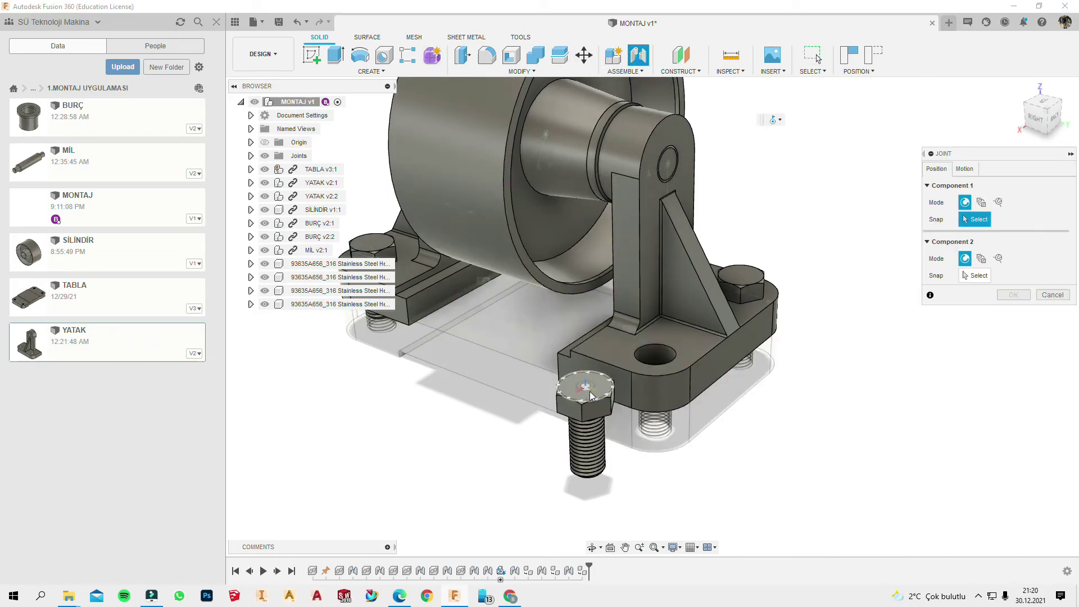
click(597, 397)
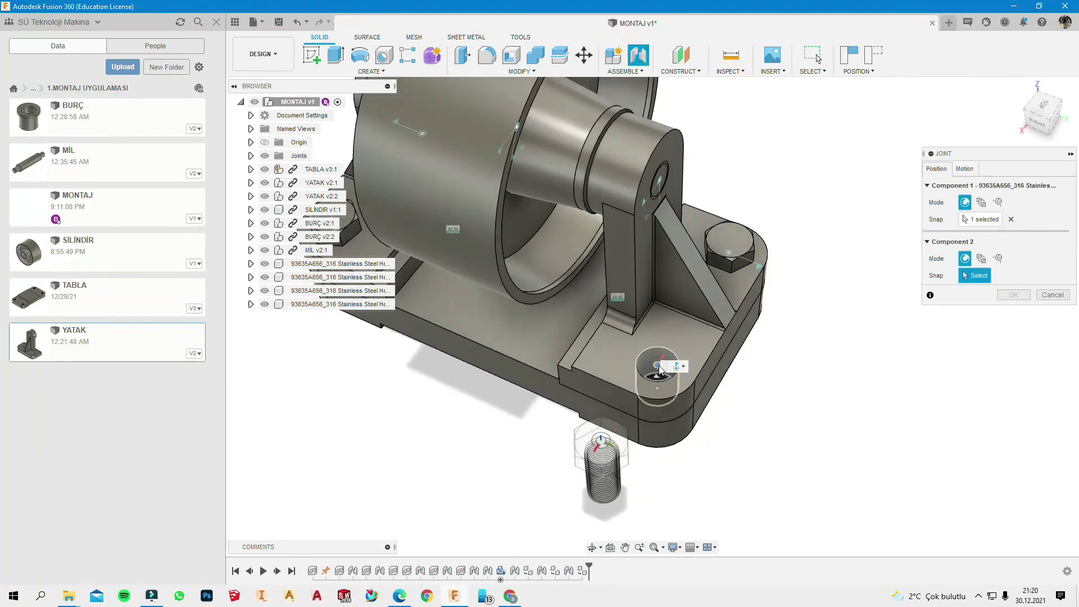
click(658, 367)
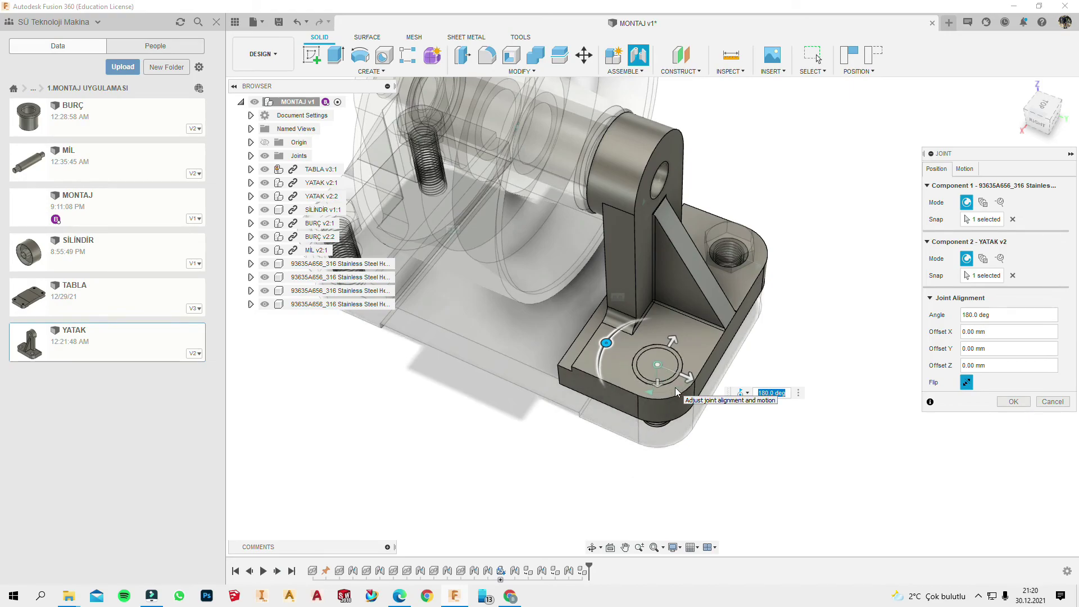
shift+middle_drag(675, 355, 655, 343)
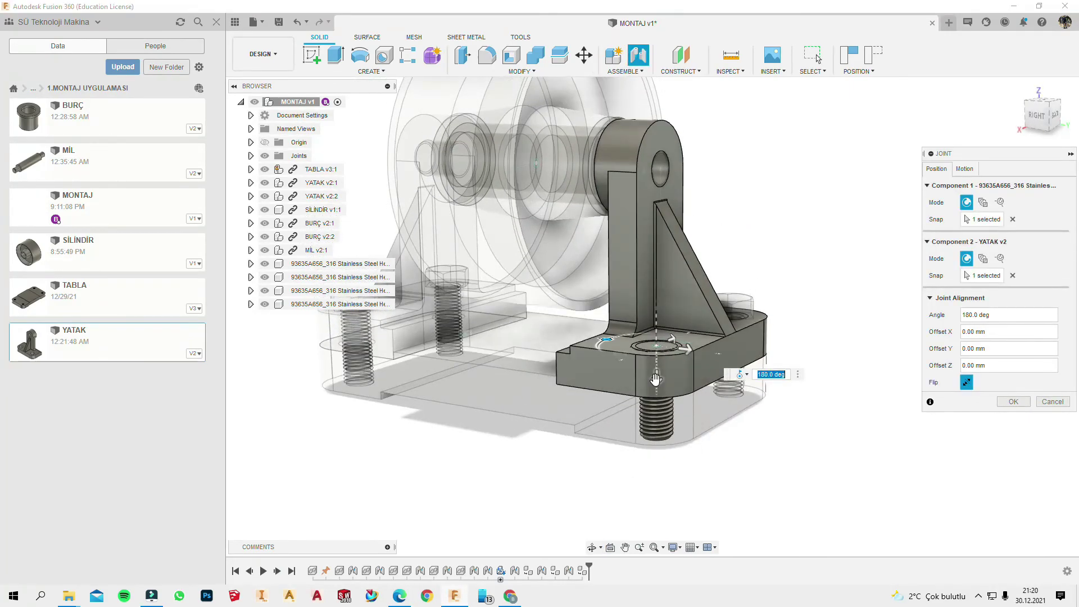
drag(656, 382, 653, 359)
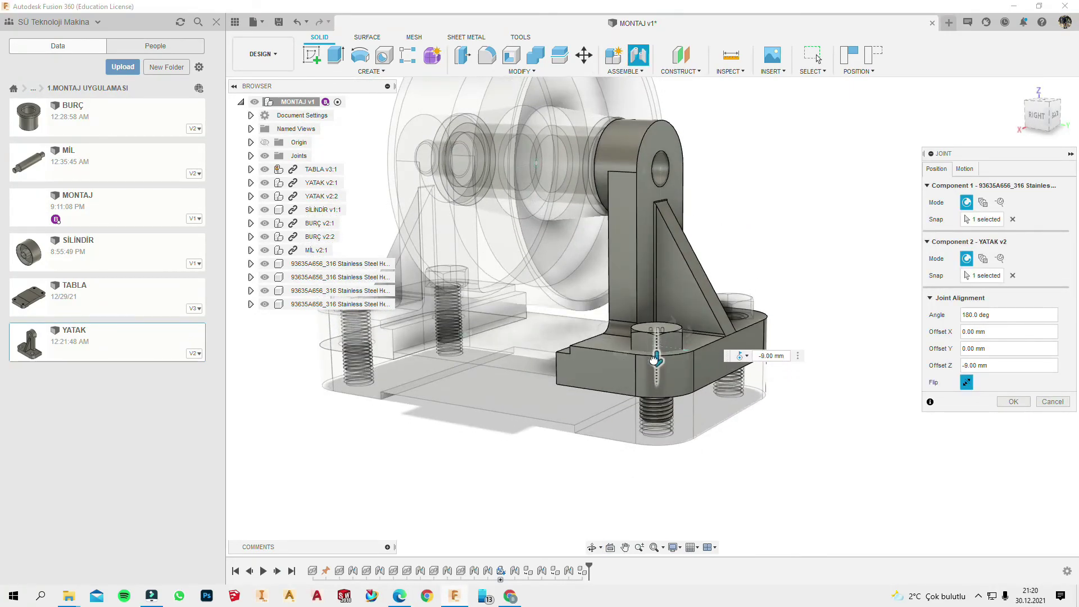
click(965, 168)
click(981, 186)
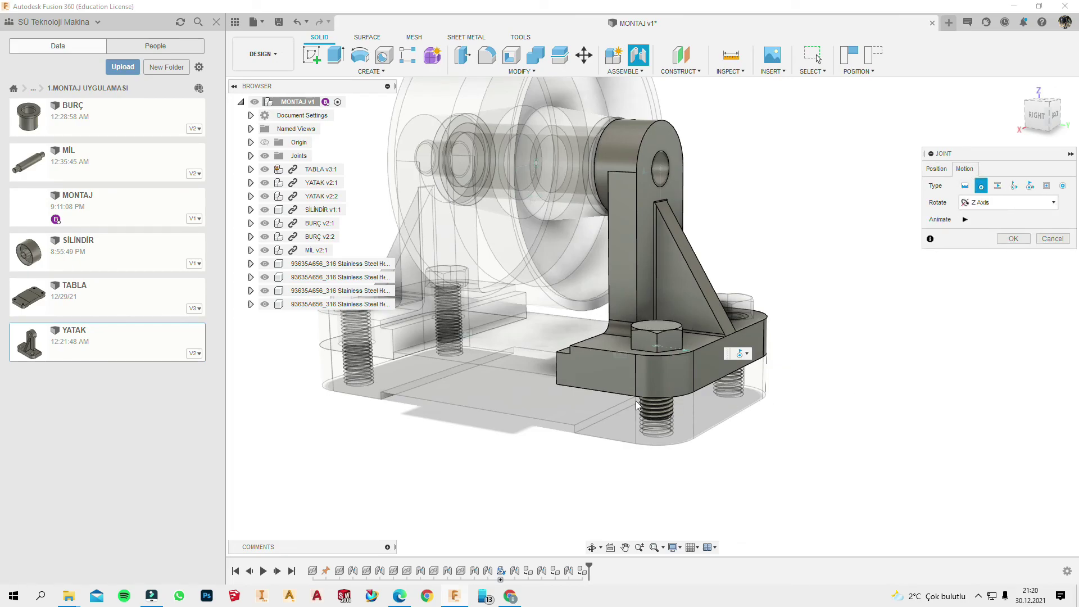
click(1012, 240)
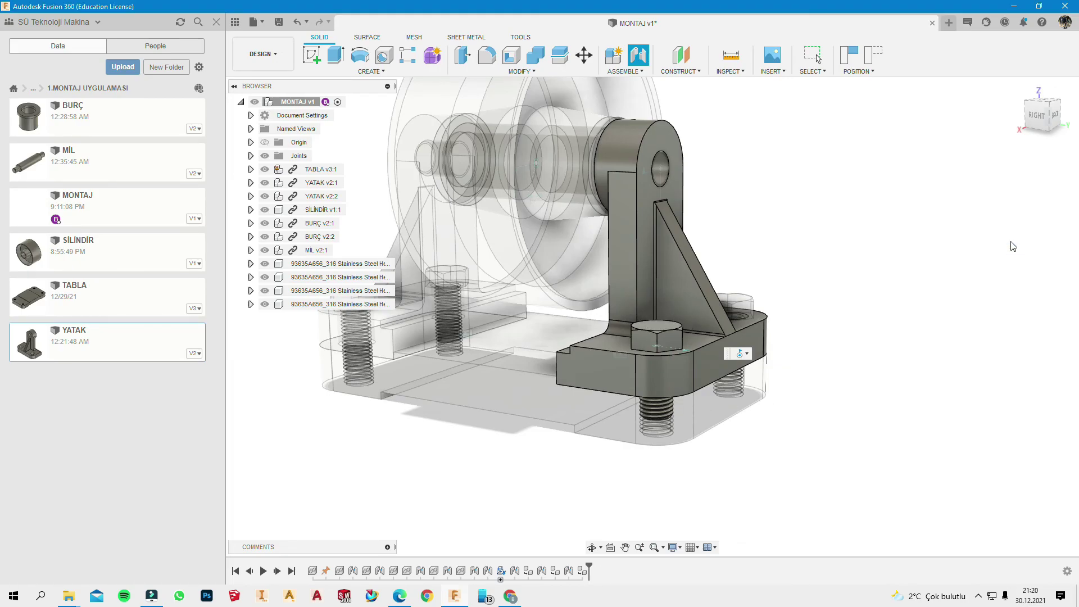
scroll(633, 423, down, 3)
scroll(457, 340, down, 2)
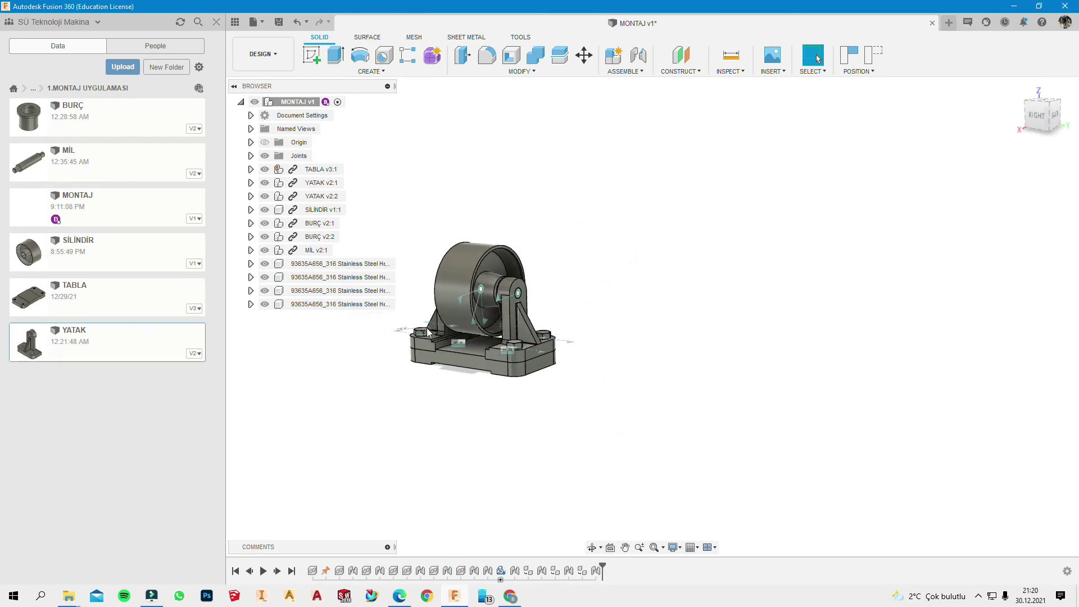
Step: Orbit and zoom to a front-isometric view of the finished MONTAJ assembly
shift+middle_drag(457, 340, 421, 293)
scroll(420, 293, down, 2)
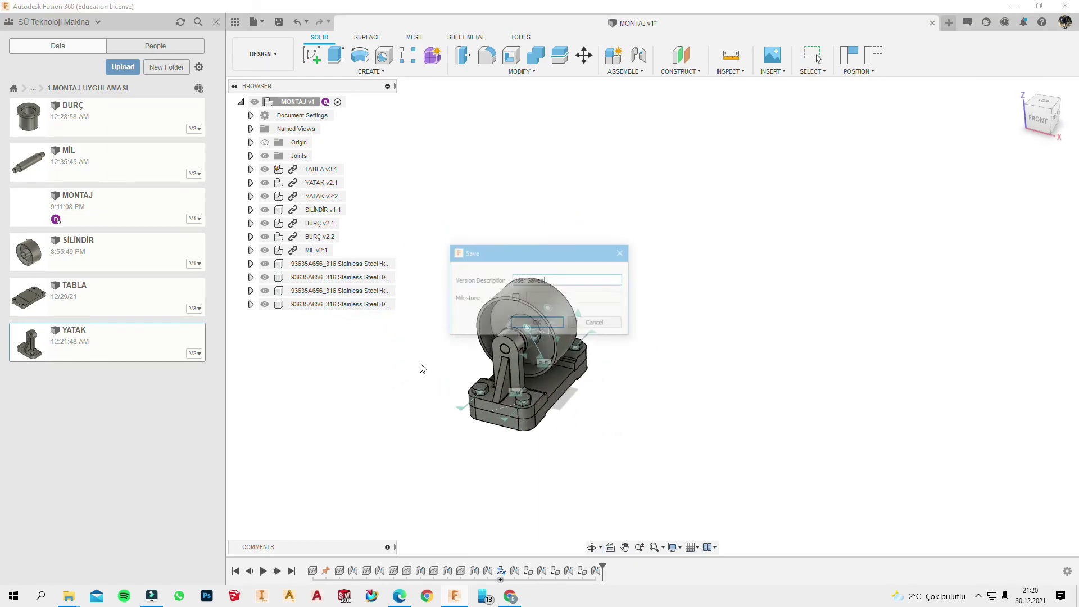